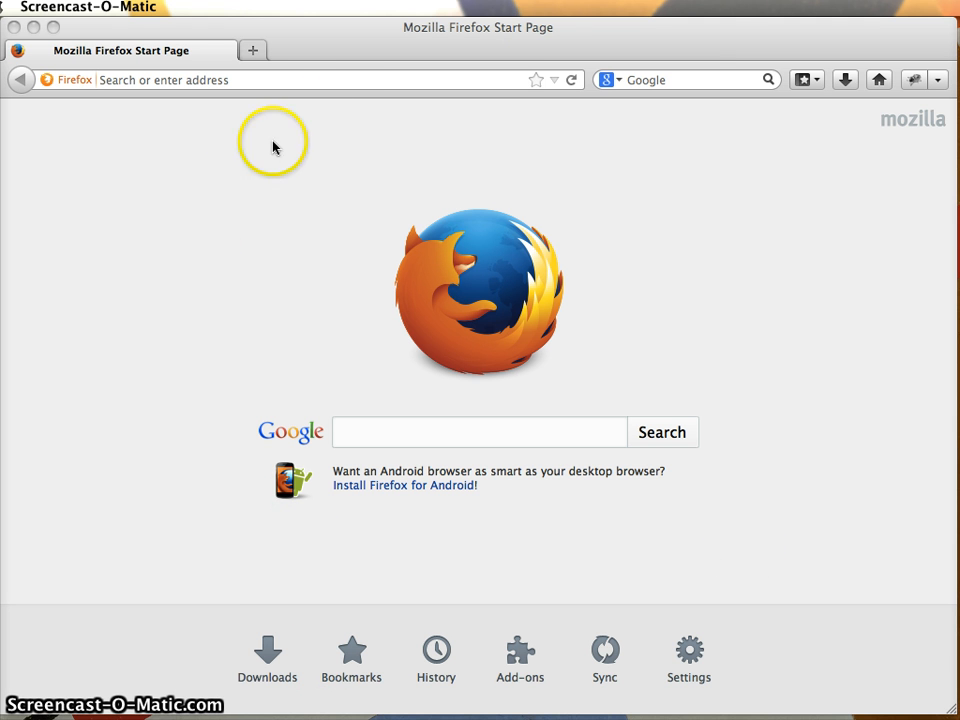
Search the web for "usda market news" and open the Agricultural Marketing Service - Market News result.
left_click(278, 83)
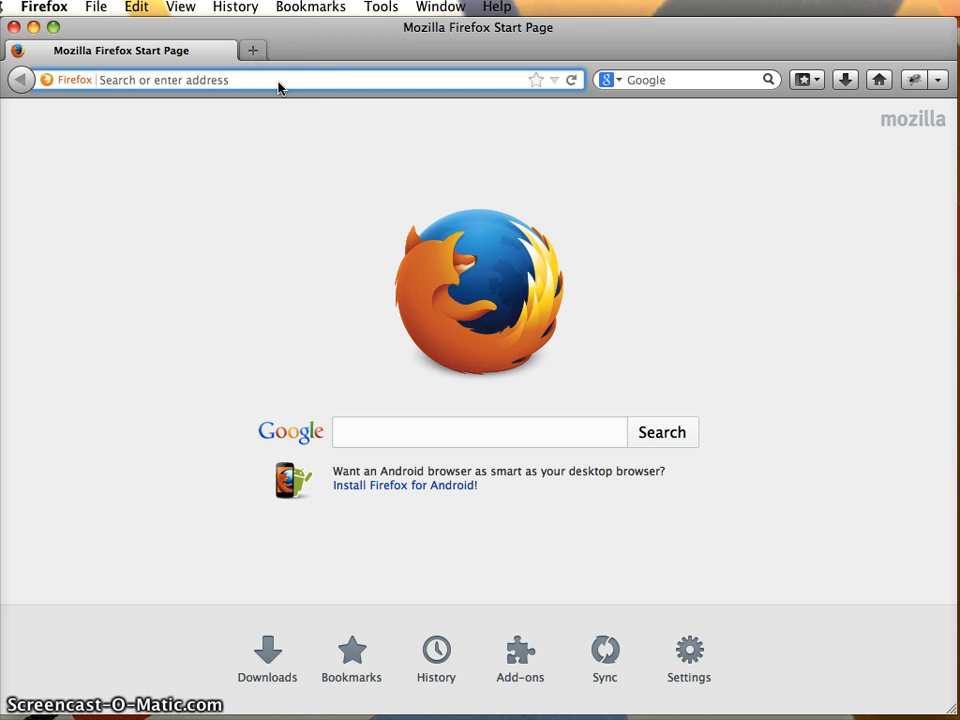
type("usda market")
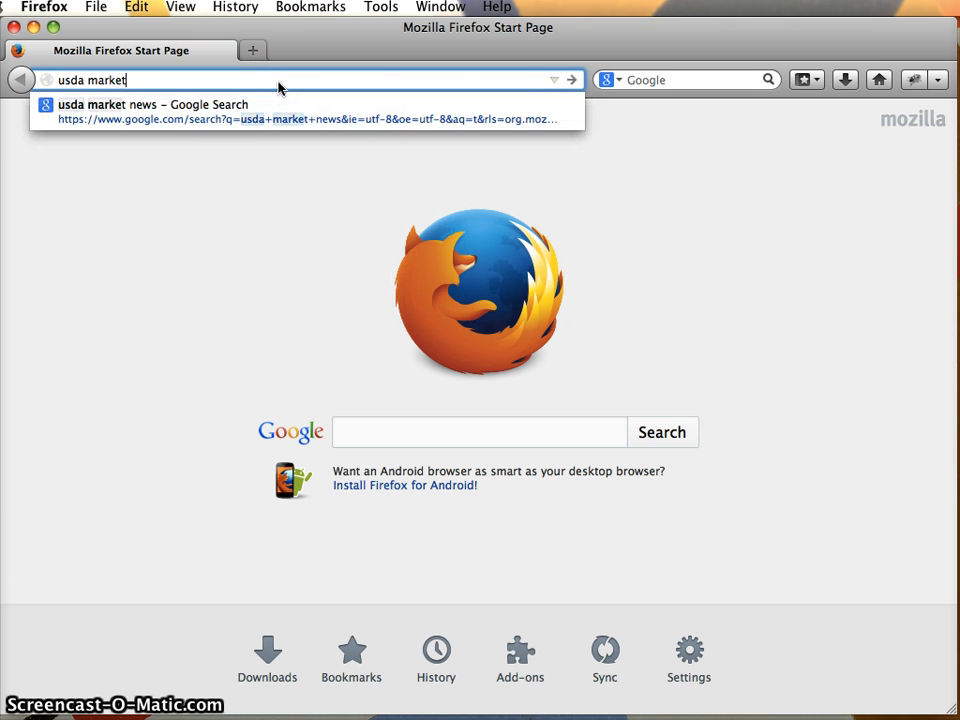
type(" news")
key("Return")
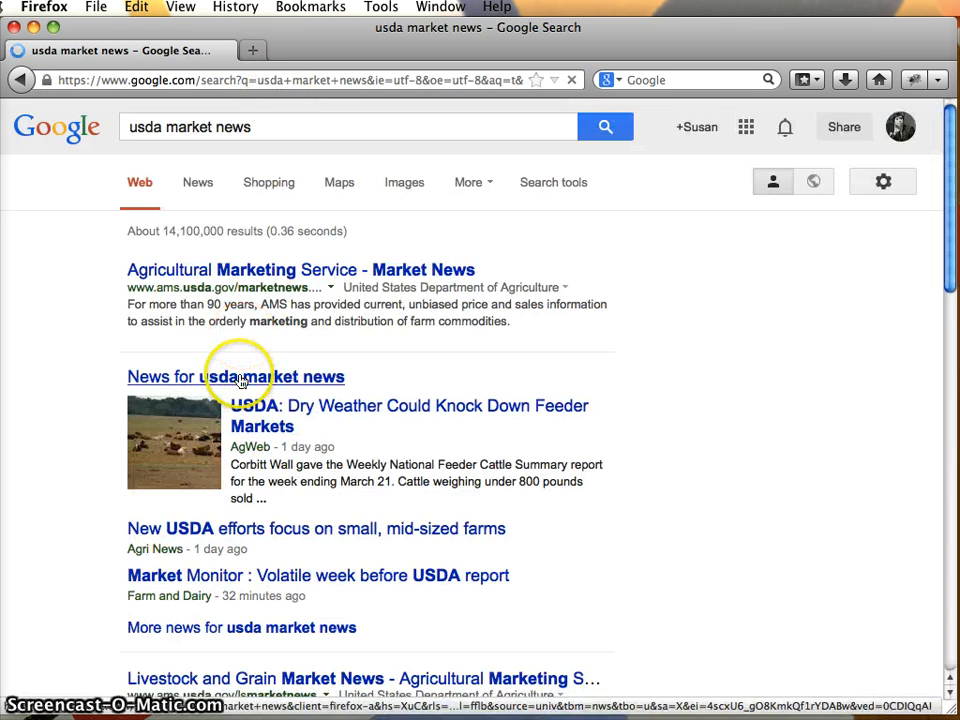
left_click(253, 272)
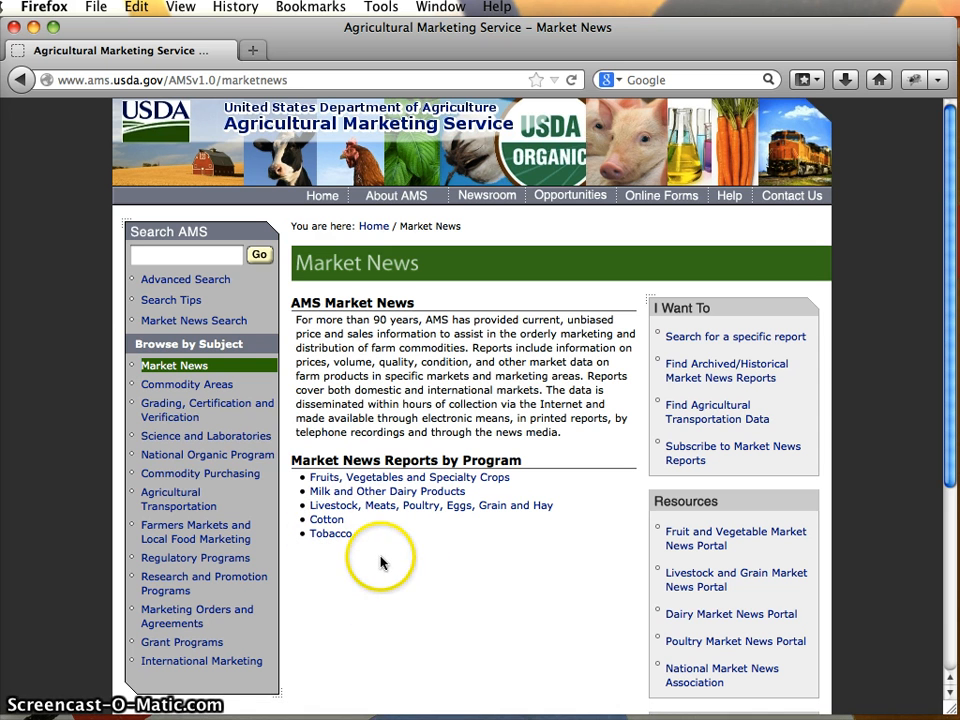
Open the Fruits, Vegetables and Specialty Crops reports program and go to its Market News Portal–Fruit and Vegetables.
left_click(350, 477)
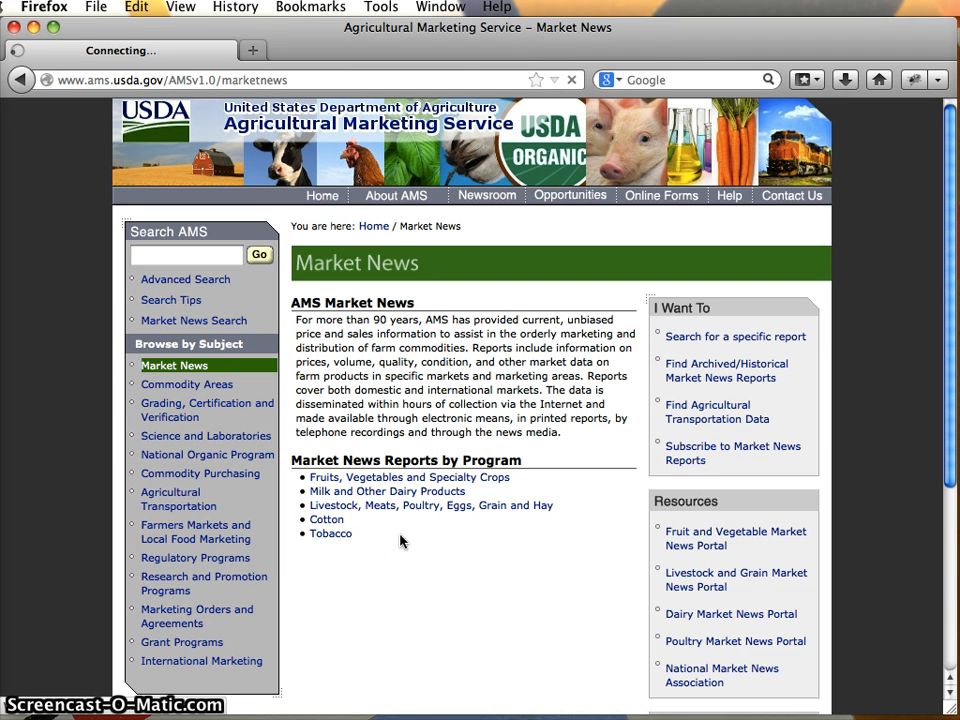
left_click(372, 477)
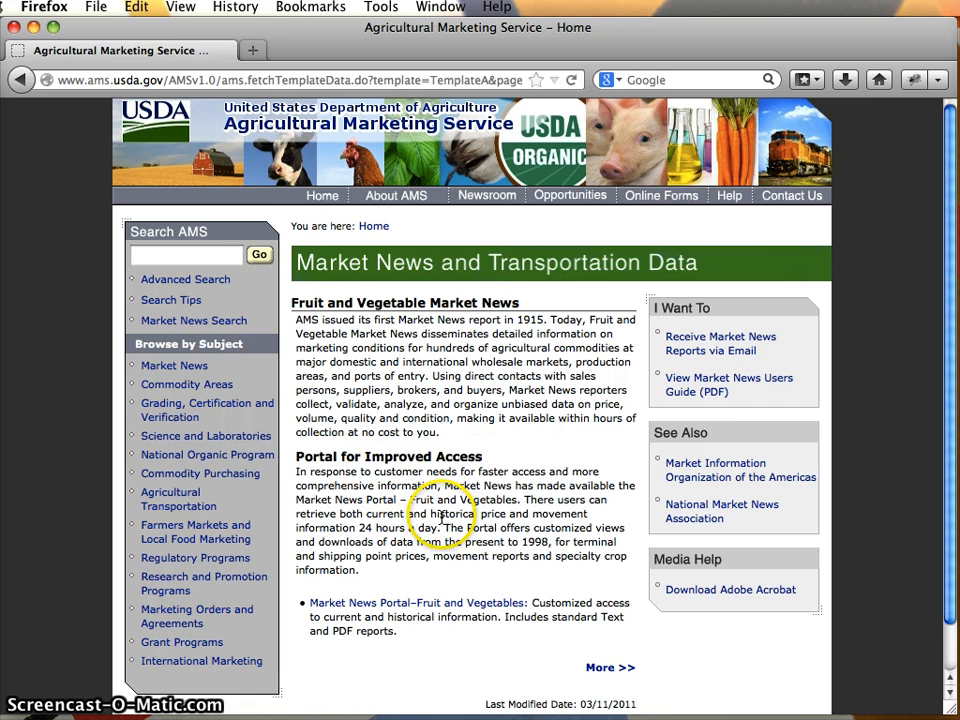
scroll(441, 517, "down", 2)
left_click(405, 556)
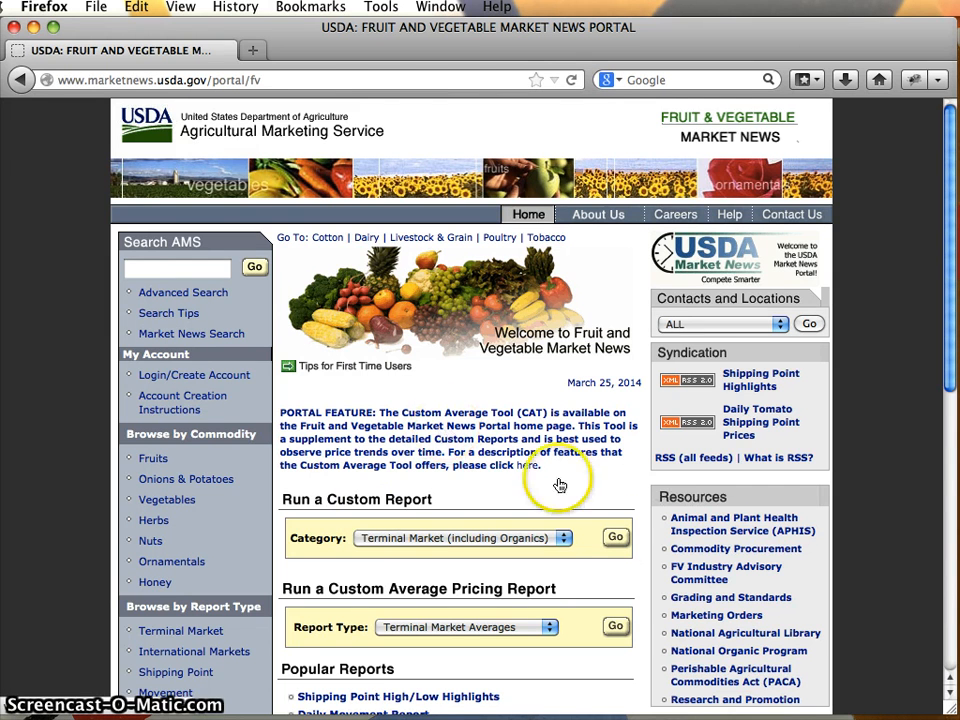
Start a custom Terminal Market report by location for all commodities and set the location to NEW YORK.
left_click(616, 537)
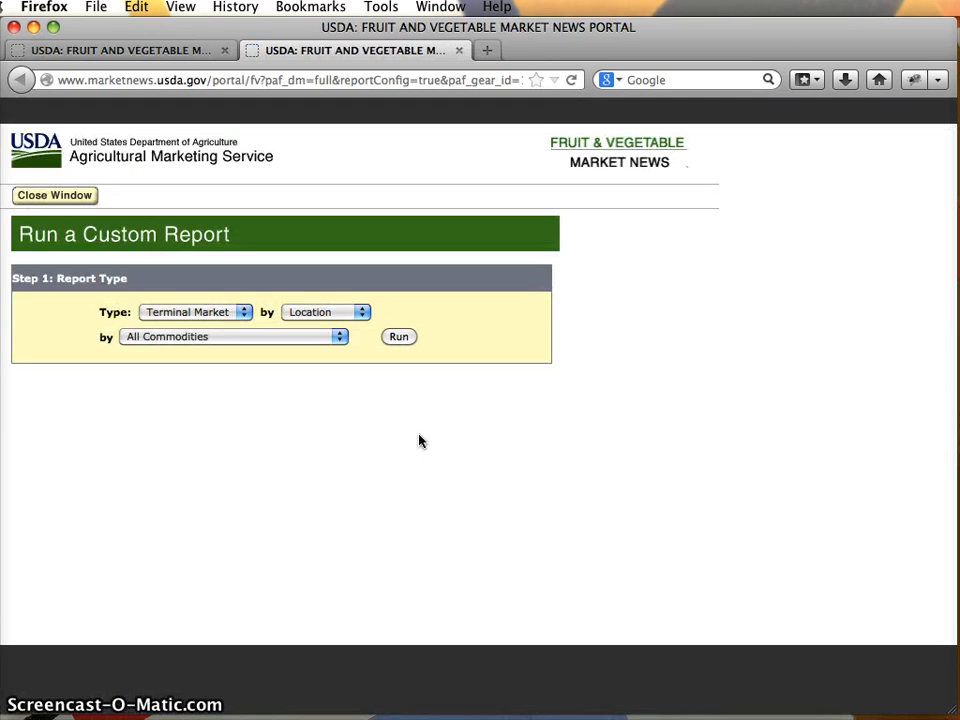
left_click(399, 337)
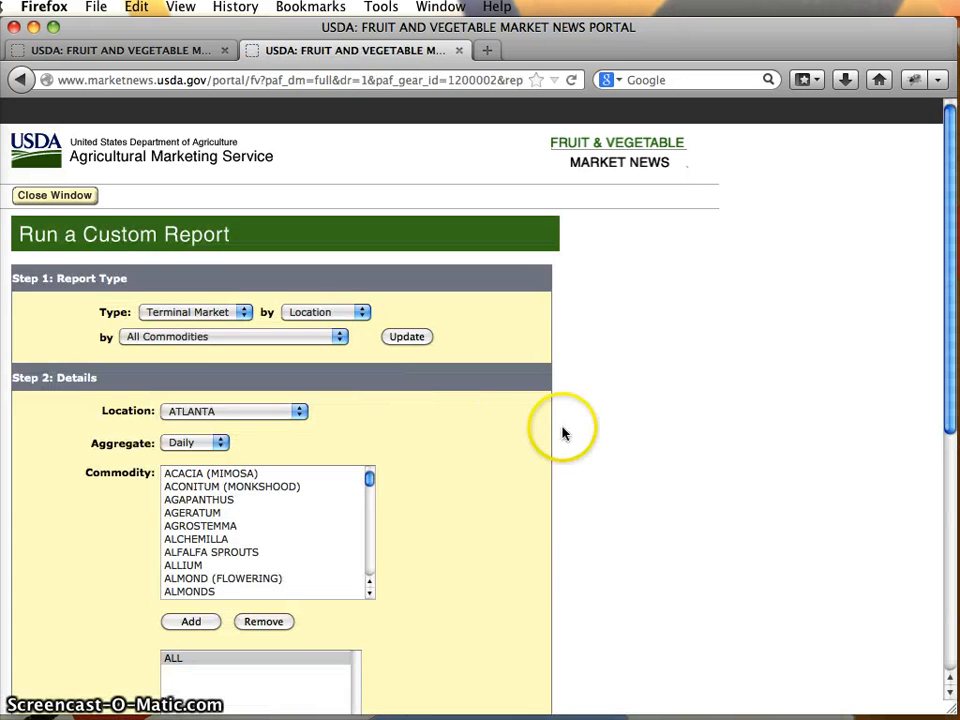
scroll(563, 433, "down", 4)
scroll(563, 433, "up", 2)
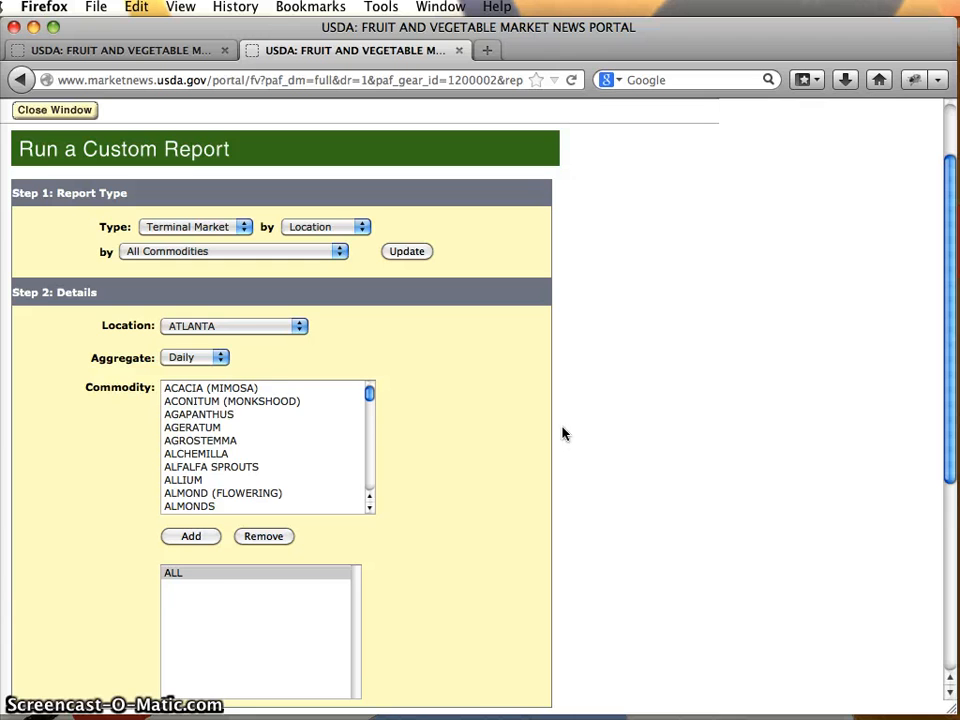
left_click(281, 332)
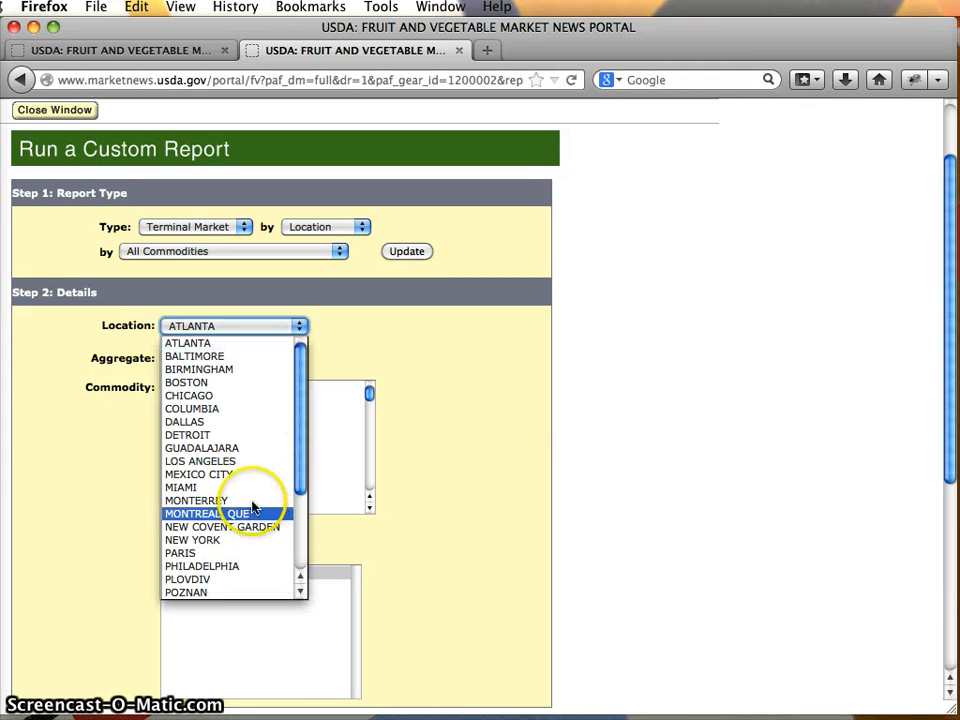
left_click(236, 540)
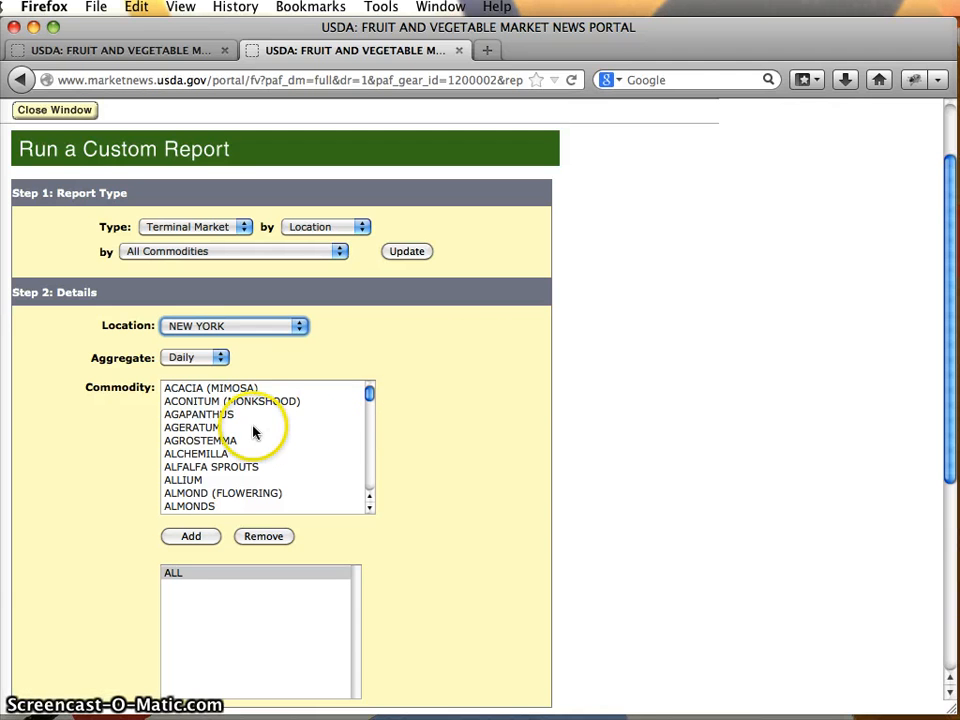
Add APPLES as the report's commodity and submit the report details.
scroll(253, 430, "down", 3)
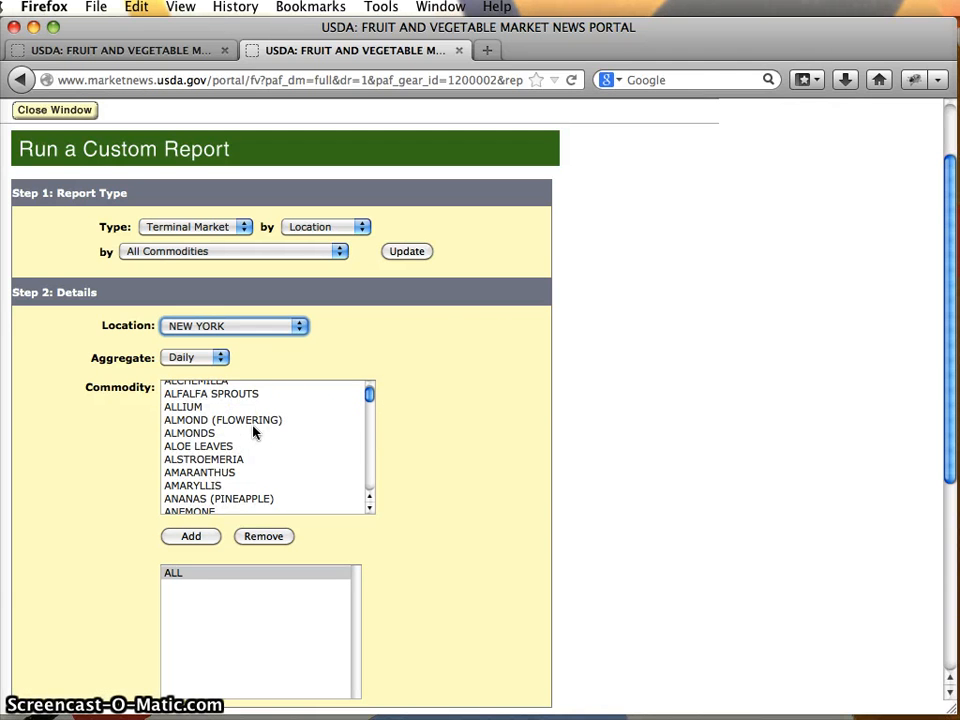
scroll(281, 439, "down", 3)
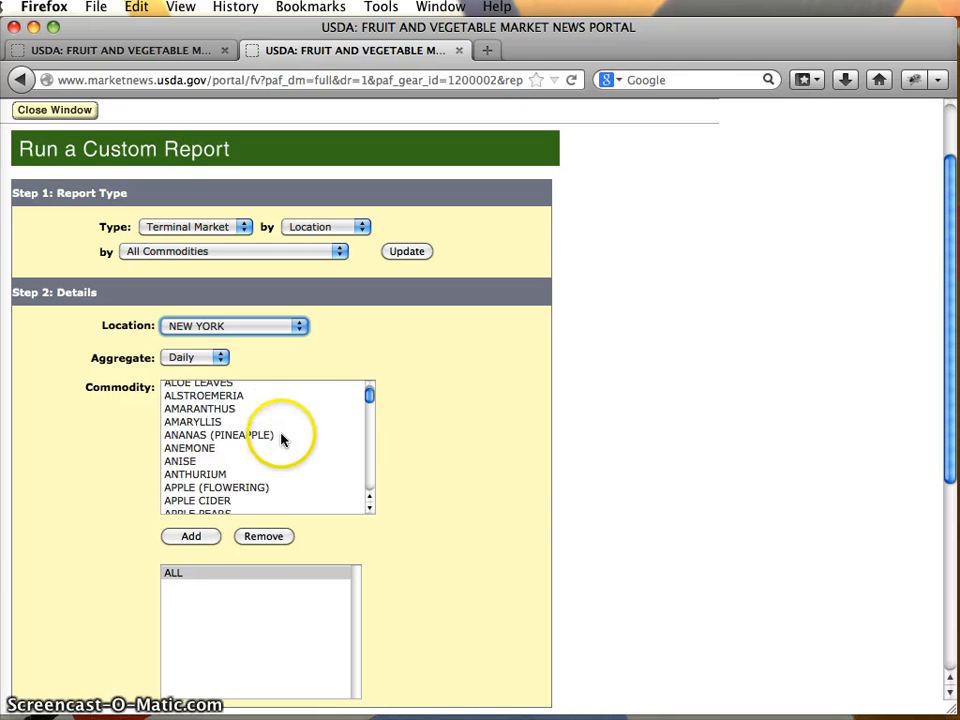
scroll(313, 414, "down", 3)
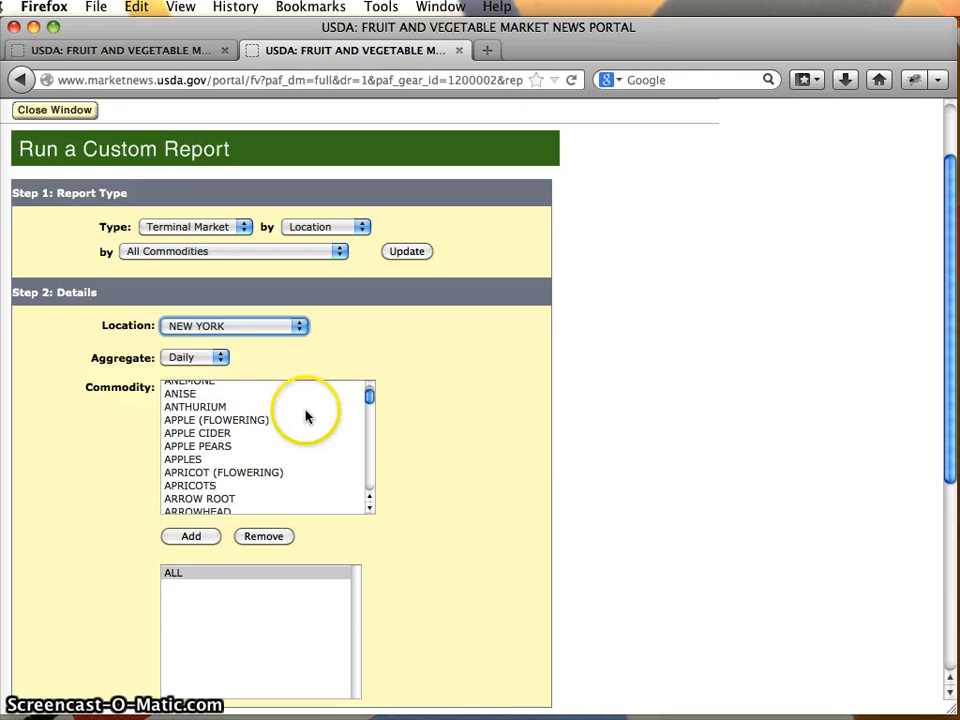
left_click(198, 462)
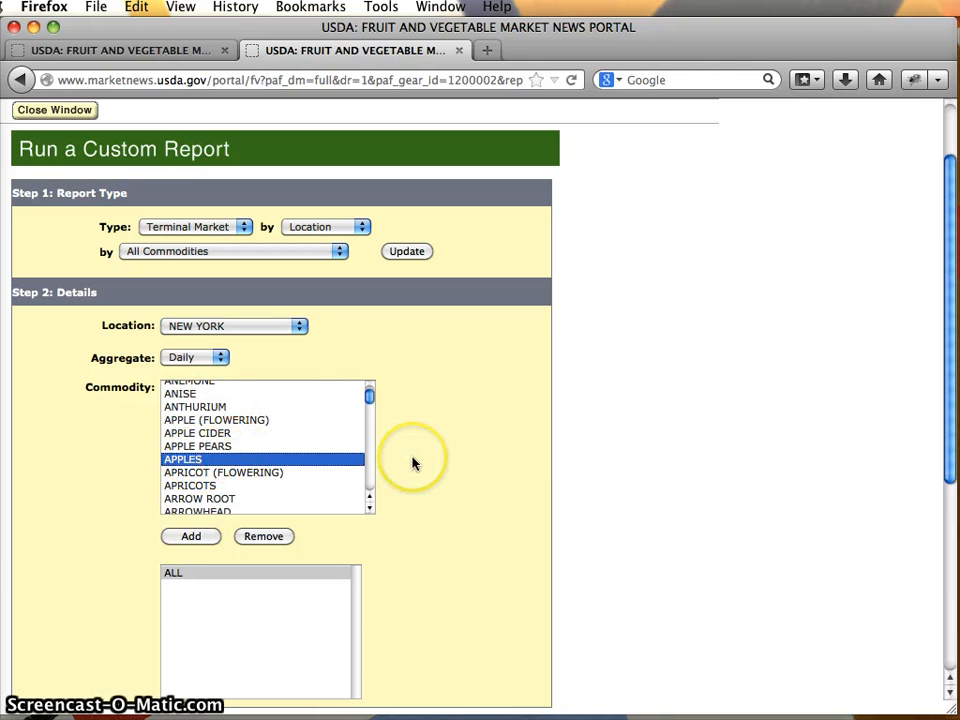
scroll(510, 487, "down", 2)
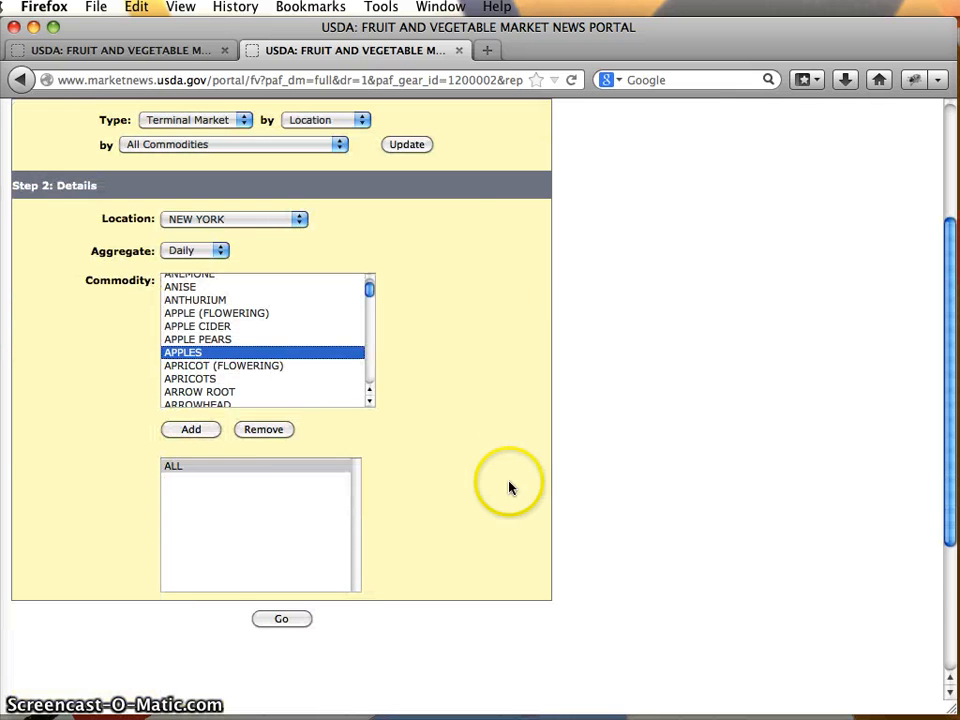
left_click(193, 430)
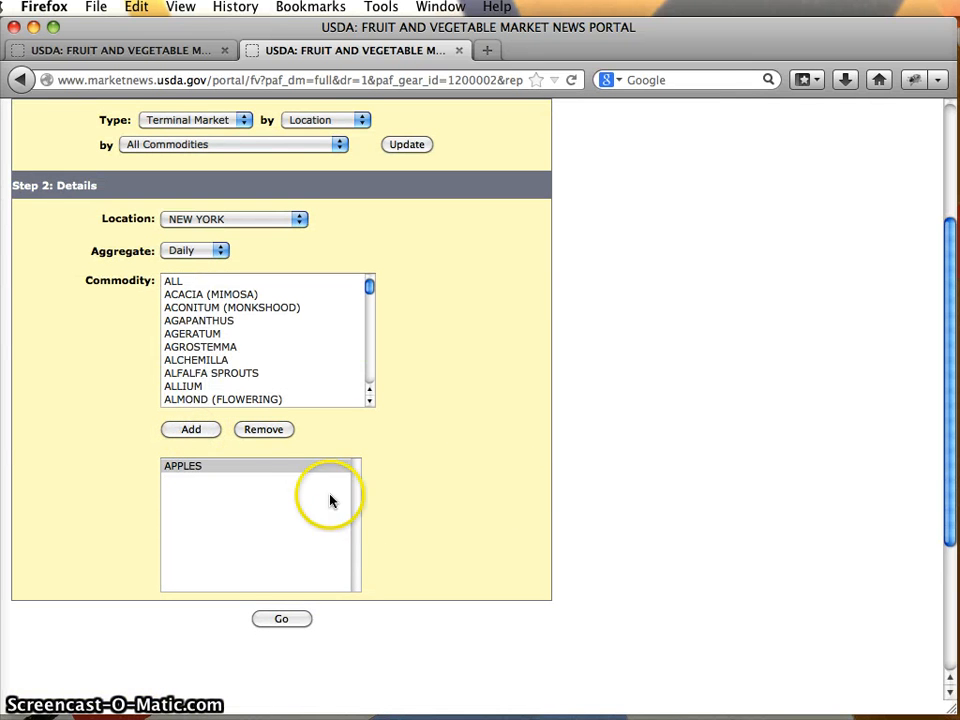
left_click(281, 619)
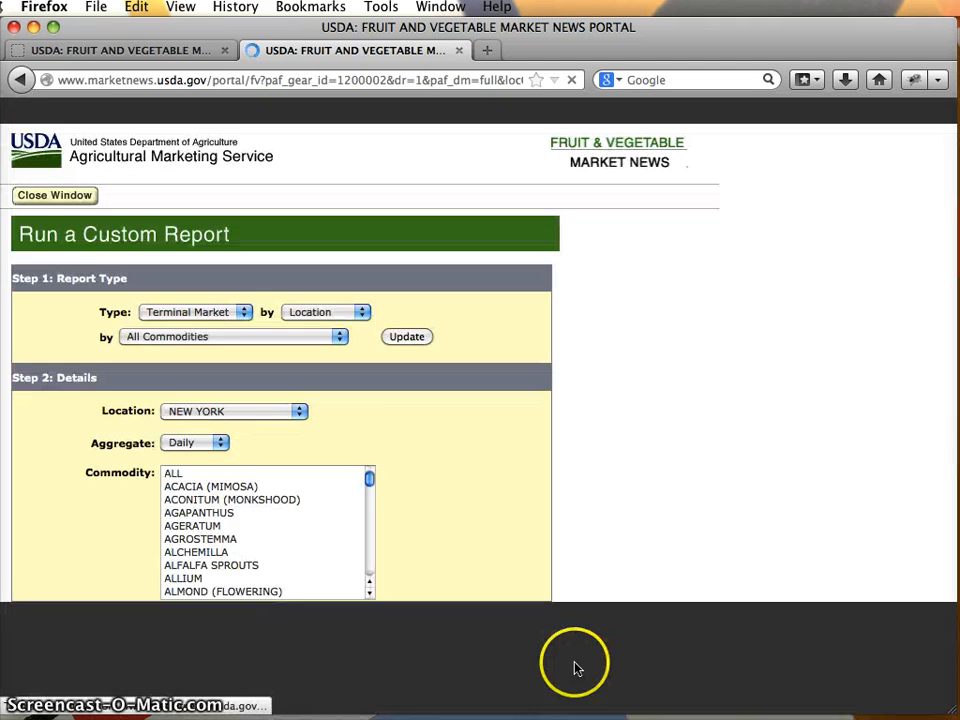
Set the report's date range from 03/18/2014 to 03/25/2014.
scroll(467, 560, "down", 6)
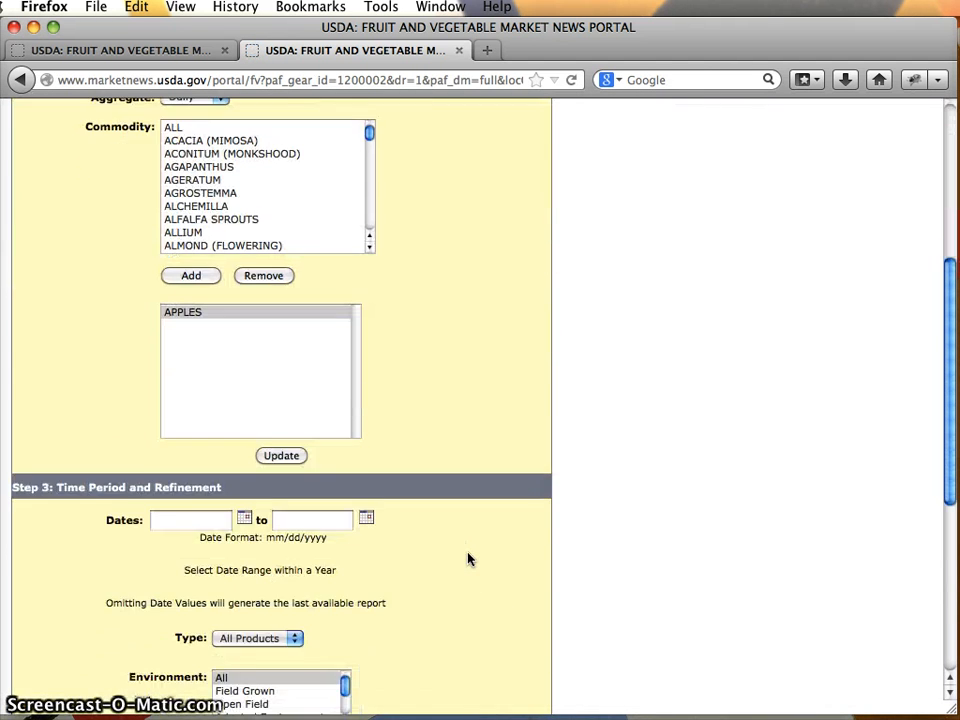
scroll(467, 560, "down", 3)
left_click(244, 355)
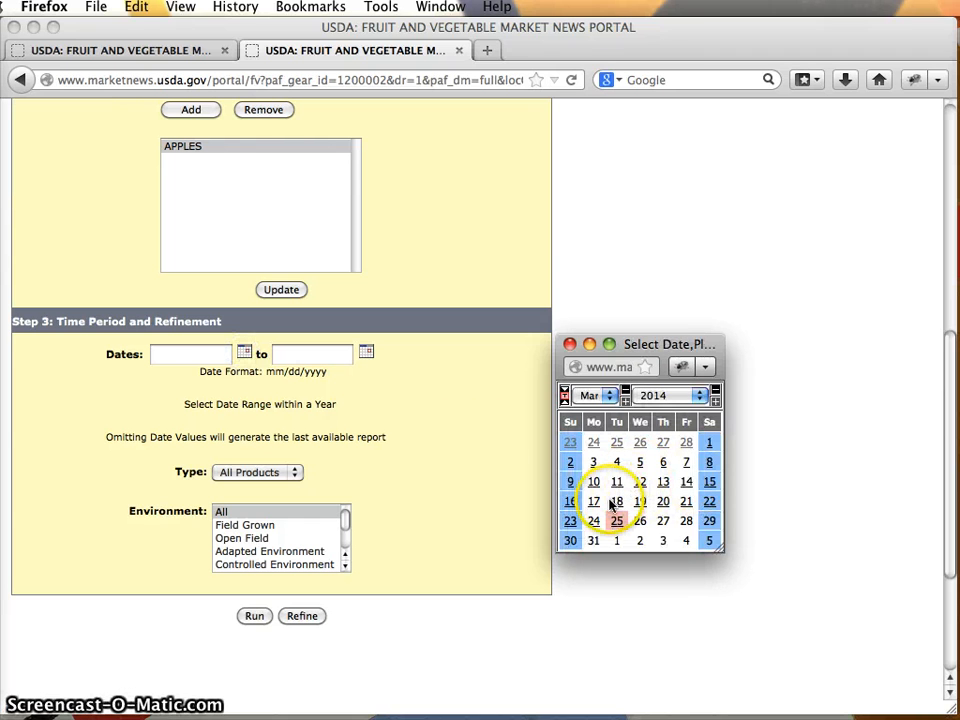
left_click(612, 505)
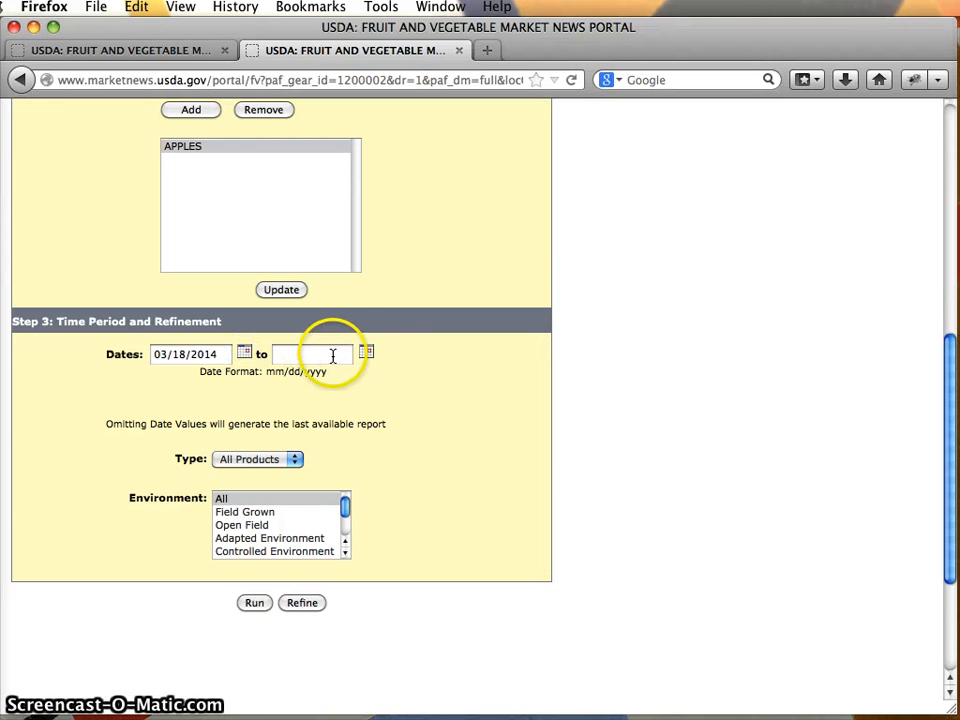
left_click(367, 355)
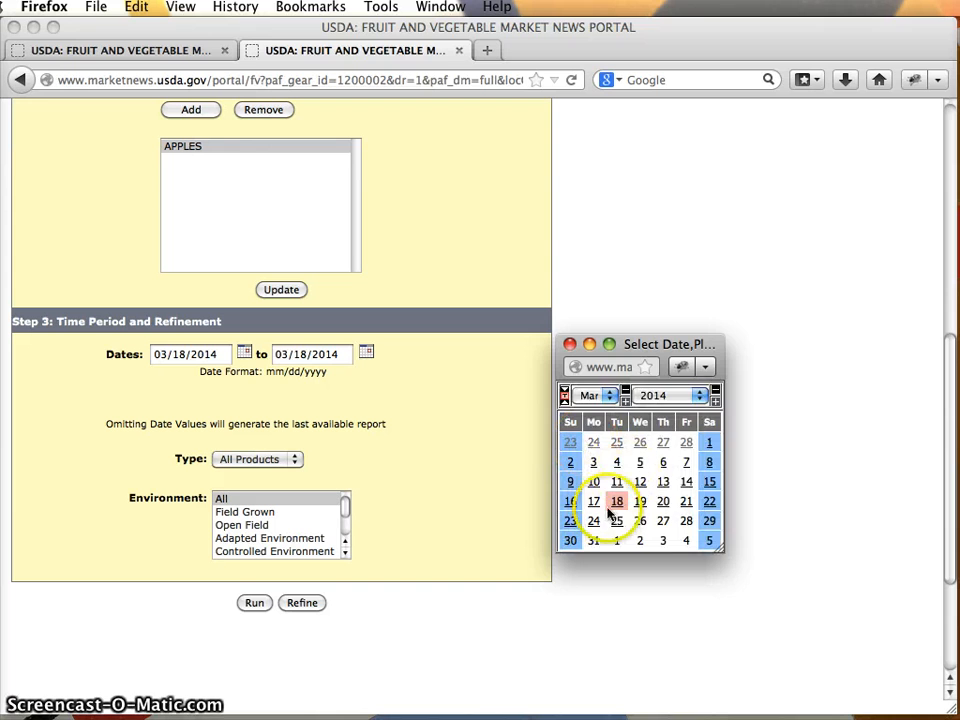
left_click(616, 522)
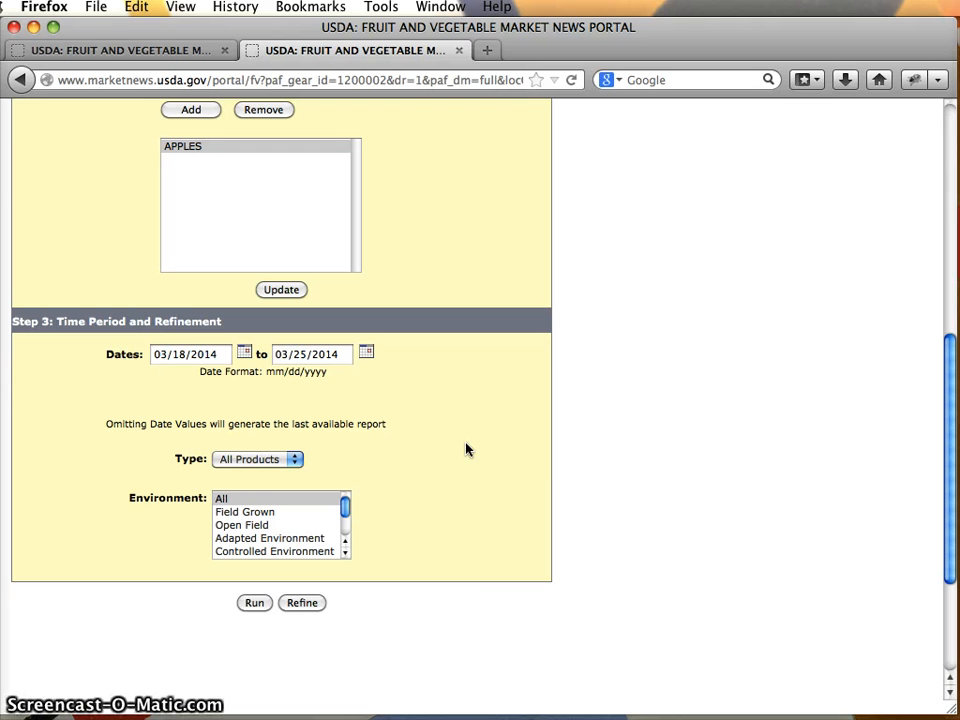
left_click(432, 447)
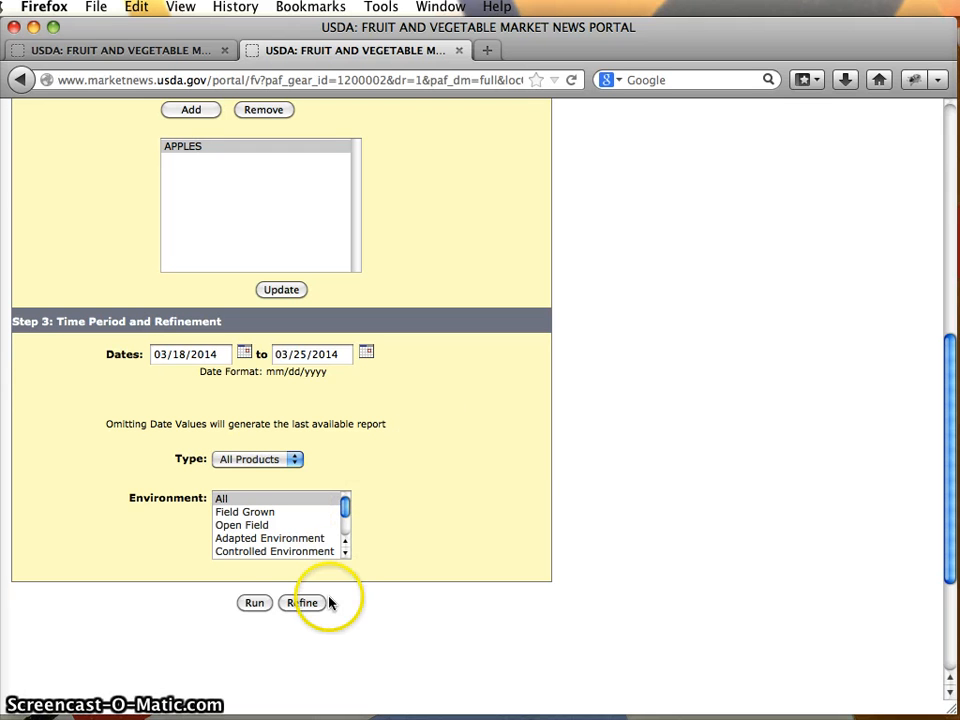
Run the custom report and look through its apple price rows.
left_click(255, 604)
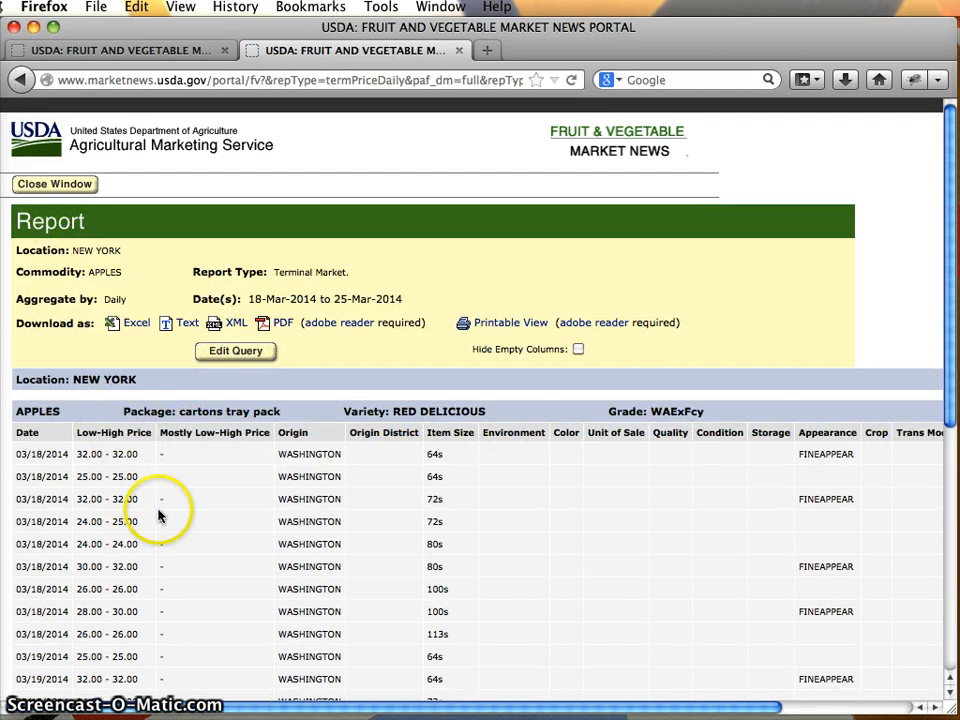
scroll(160, 514, "down", 10)
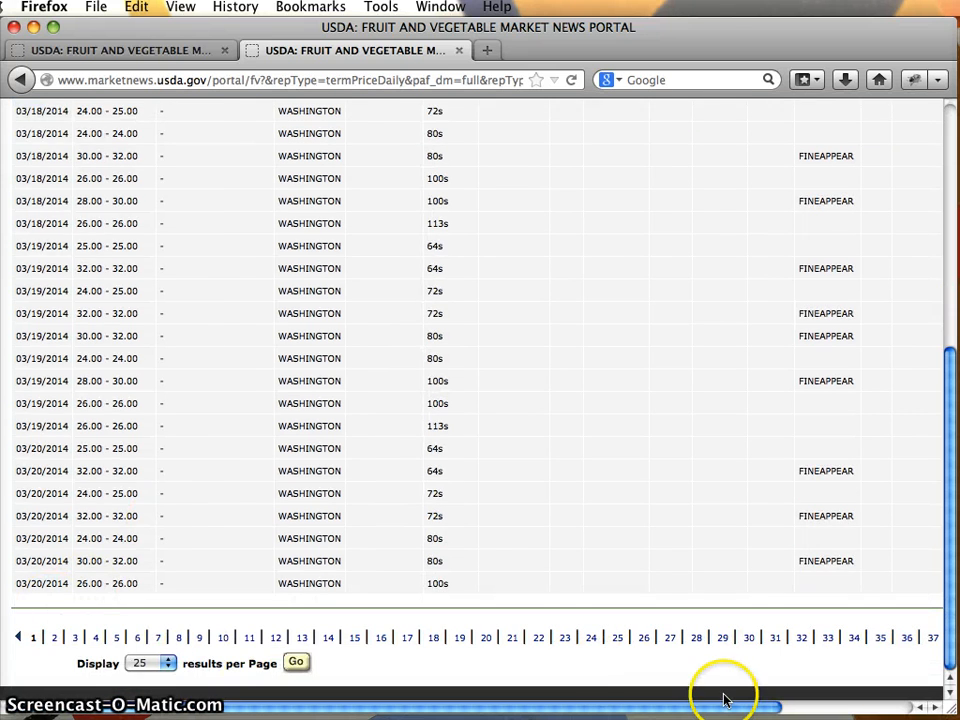
scroll(724, 699, "right", 3)
scroll(705, 697, "left", 3)
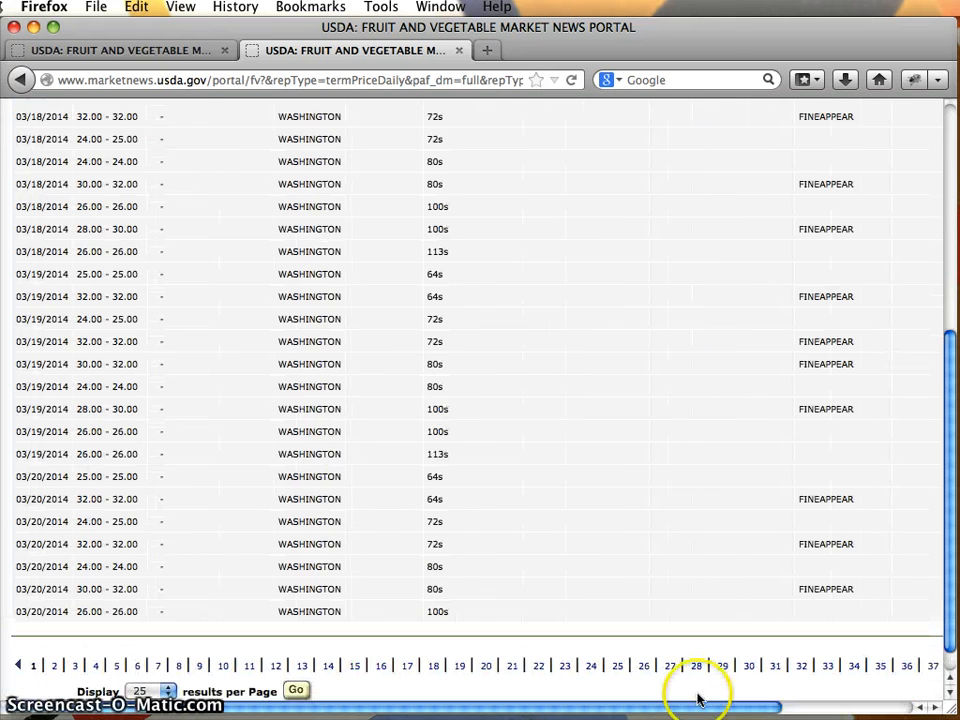
scroll(428, 546, "up", 10)
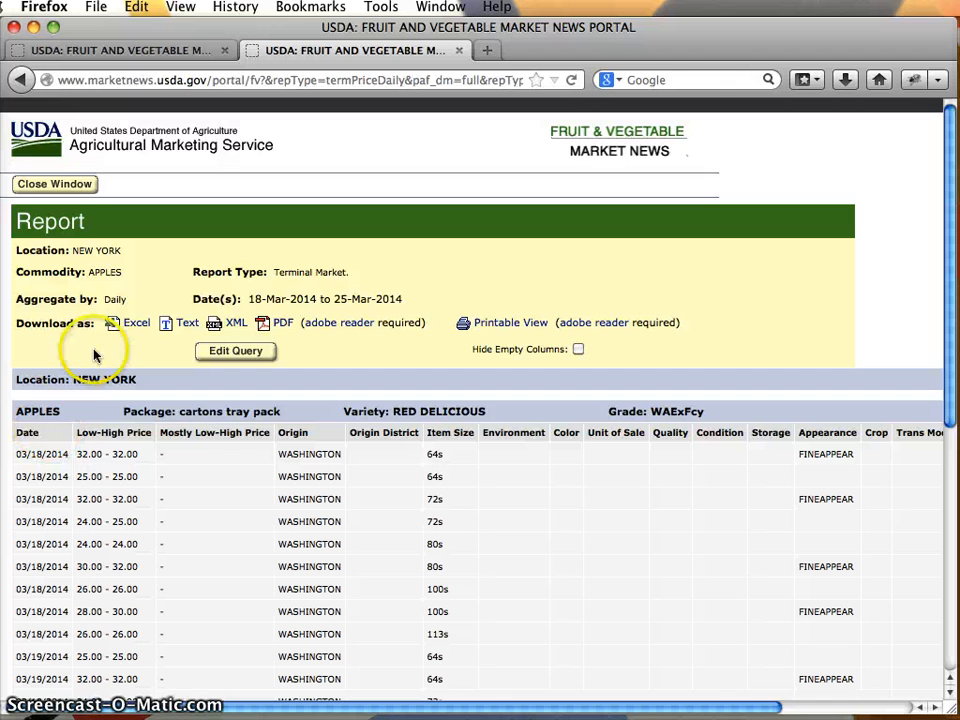
Download the report in Excel format, save it to the Desktop as apples.xls, and minimize the browser window.
left_click(133, 322)
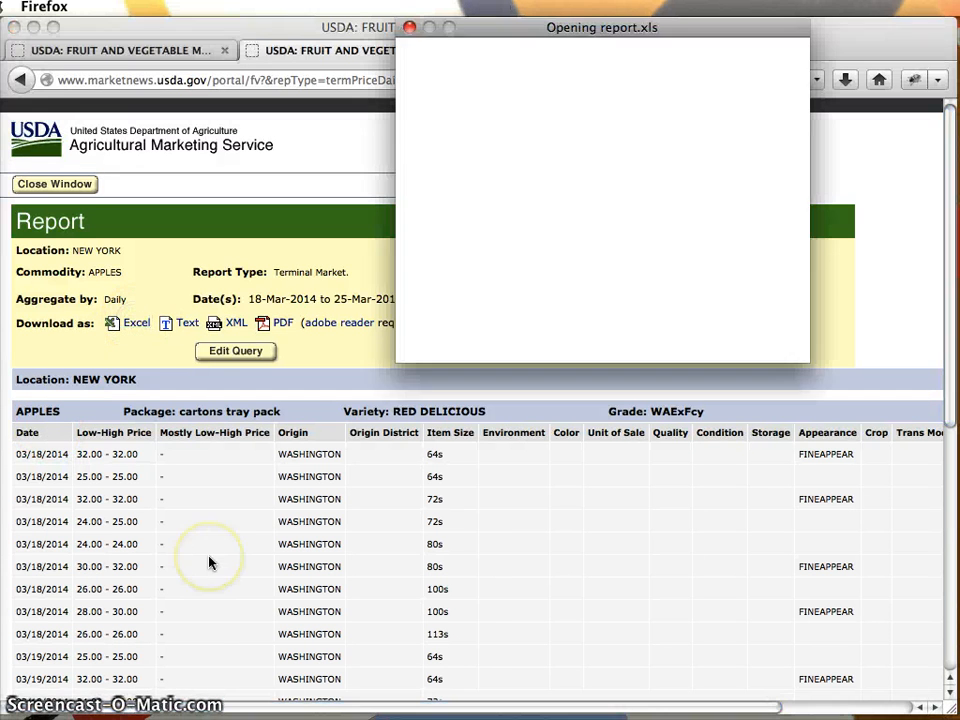
key("Return")
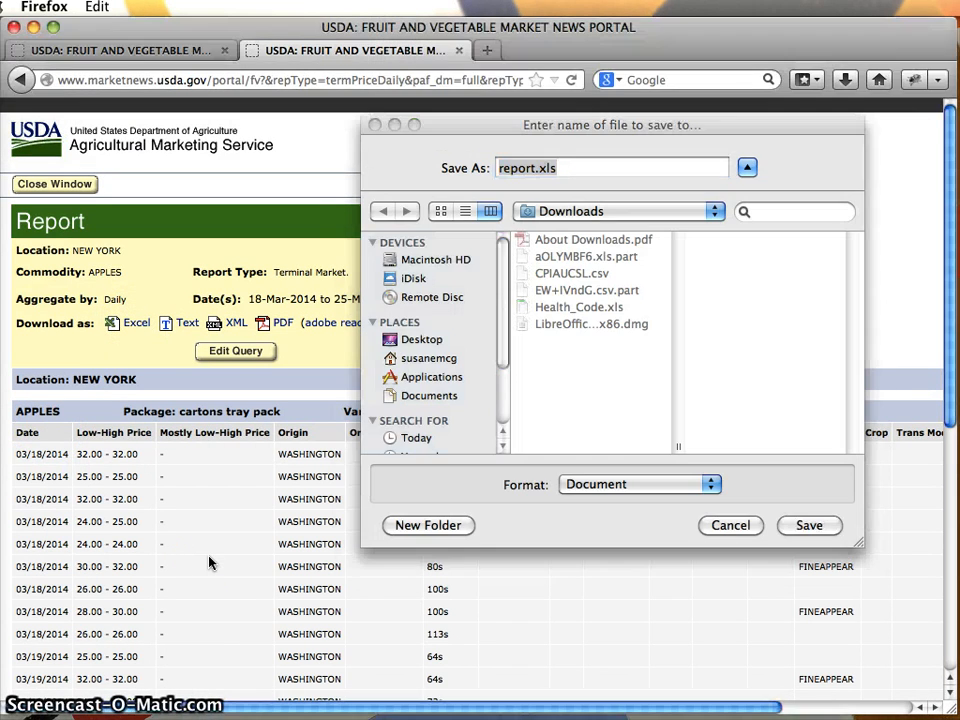
left_click(539, 168)
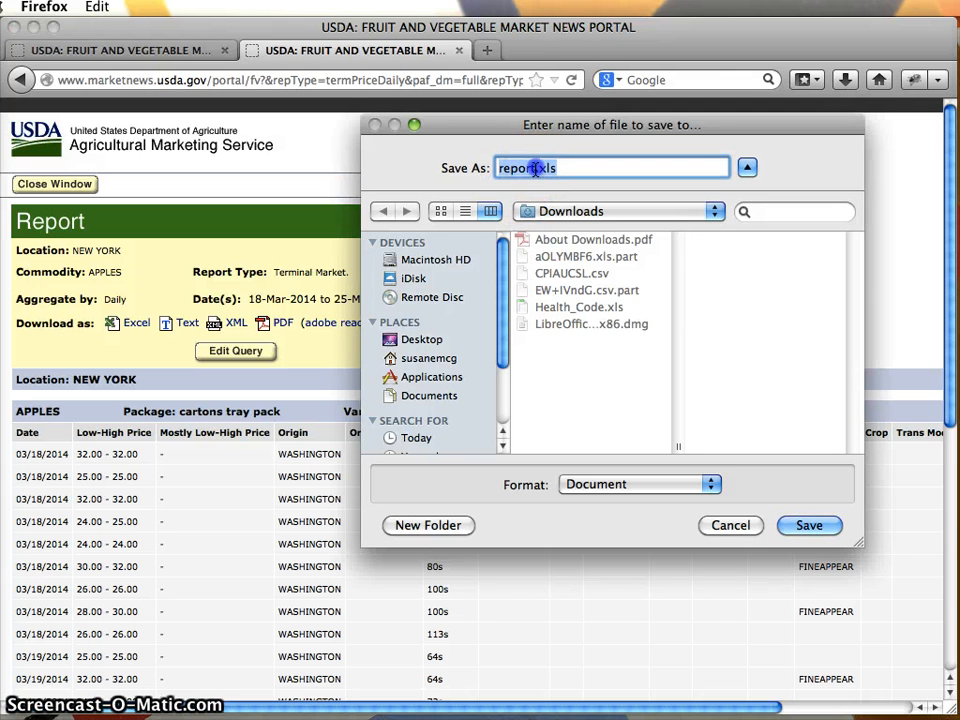
key("BackSpace")
key("BackSpace")
key("BackSpace")
key("BackSpace")
key("BackSpace")
key("BackSpace")
type("apples")
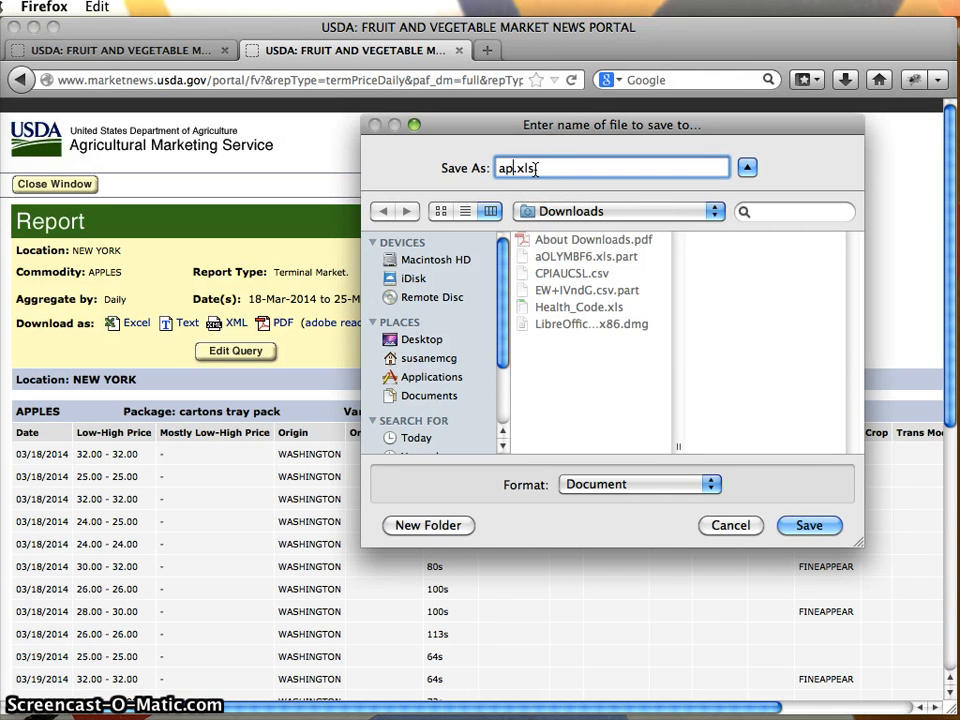
left_click(410, 339)
key("Return")
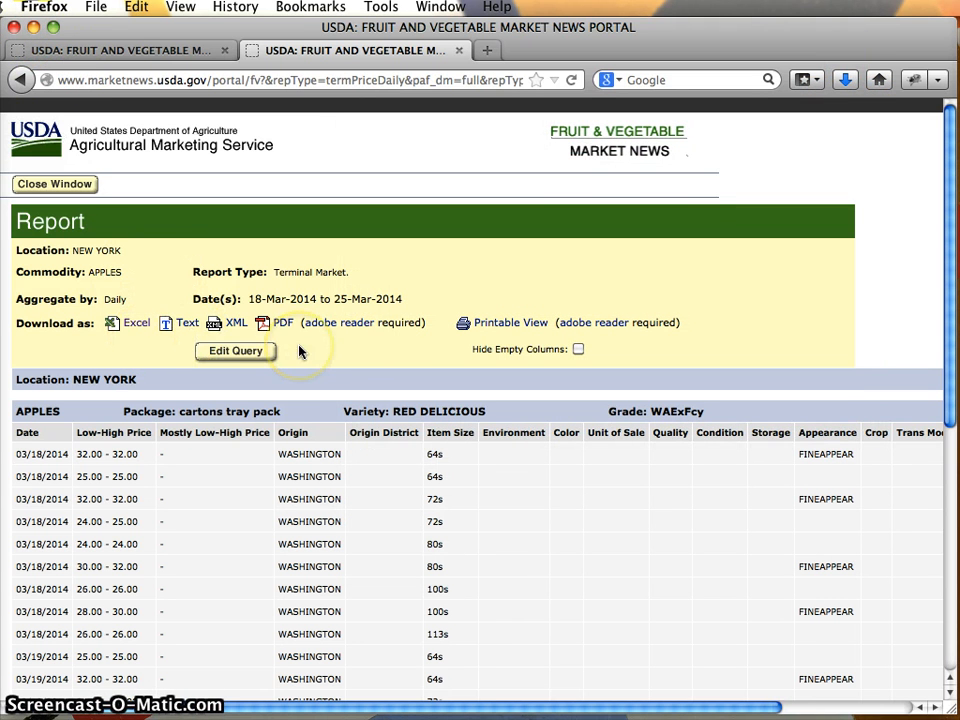
left_click(34, 28)
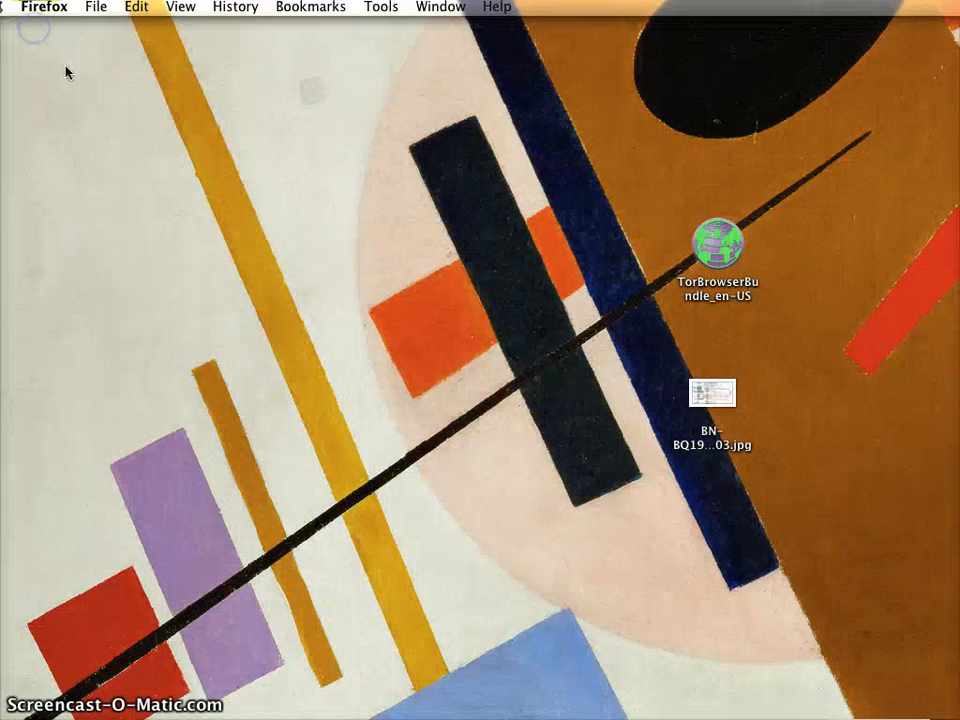
Open the Mac's Security preferences, look over the General settings, and close System Preferences.
left_click(264, 330)
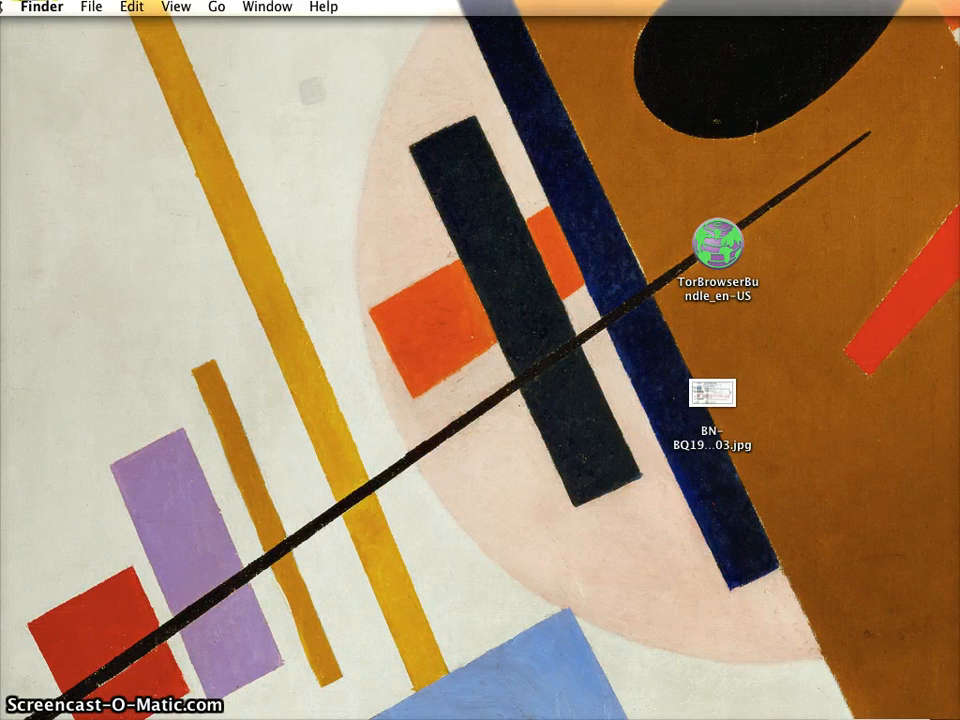
left_click(6, 6)
left_click(15, 93)
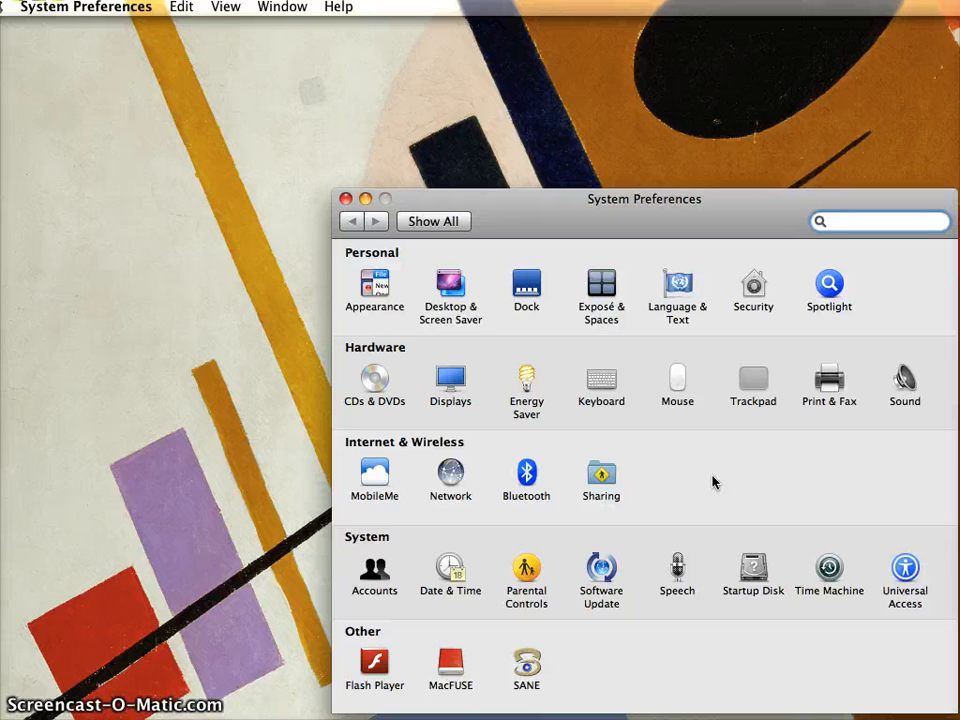
left_click(751, 318)
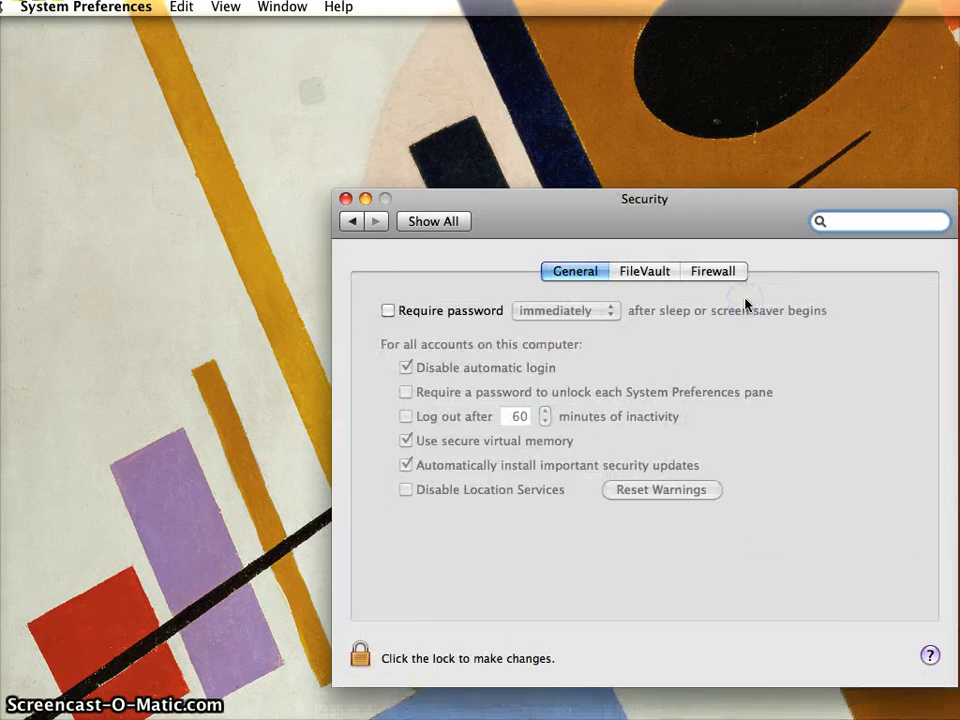
left_click(575, 272)
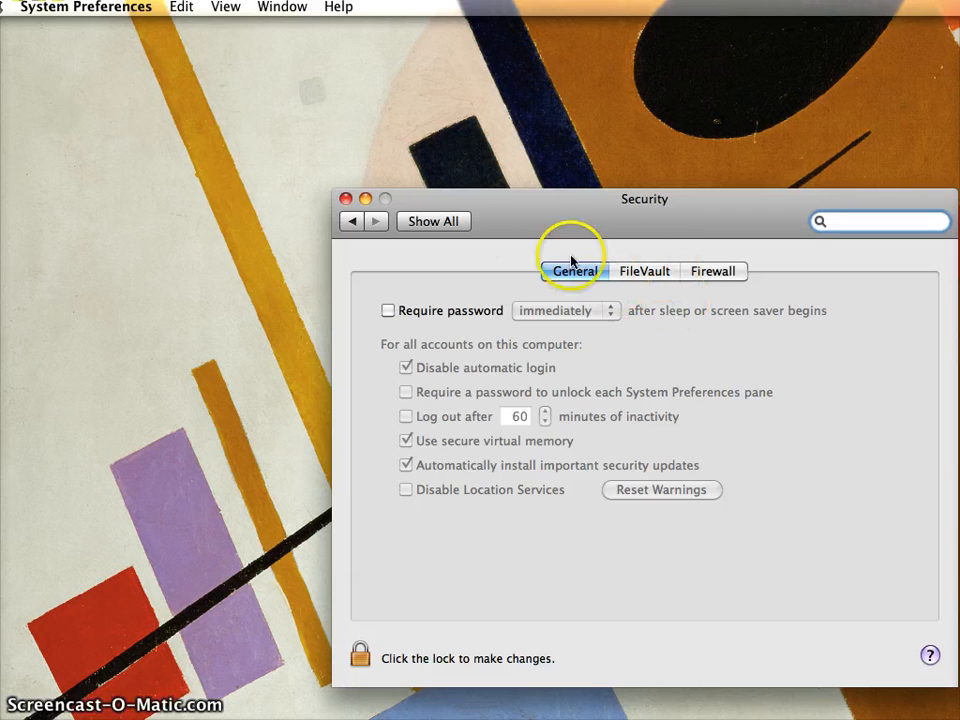
left_click(346, 200)
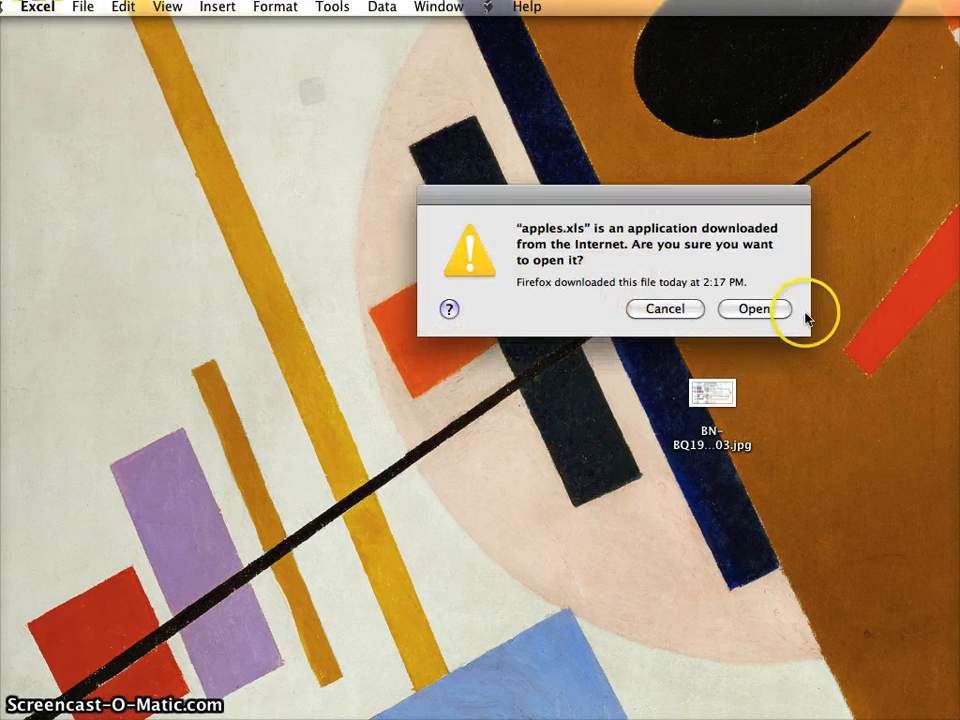
Open the downloaded apples.xls and fit the workbook window to the screen at 125% zoom.
left_click(756, 309)
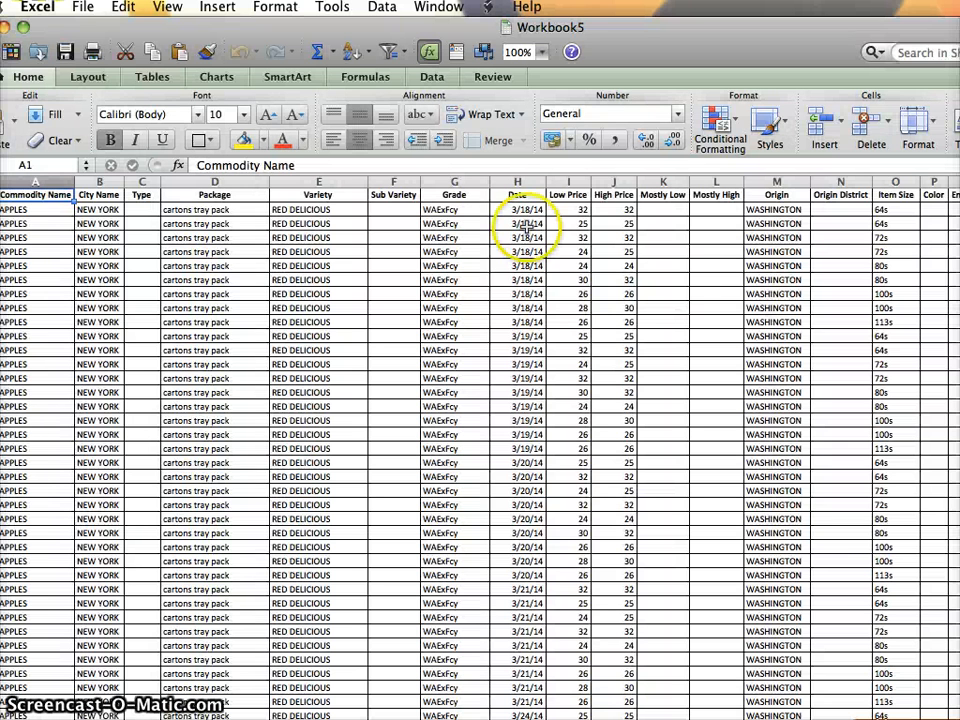
left_click_drag(136, 30, 166, 30)
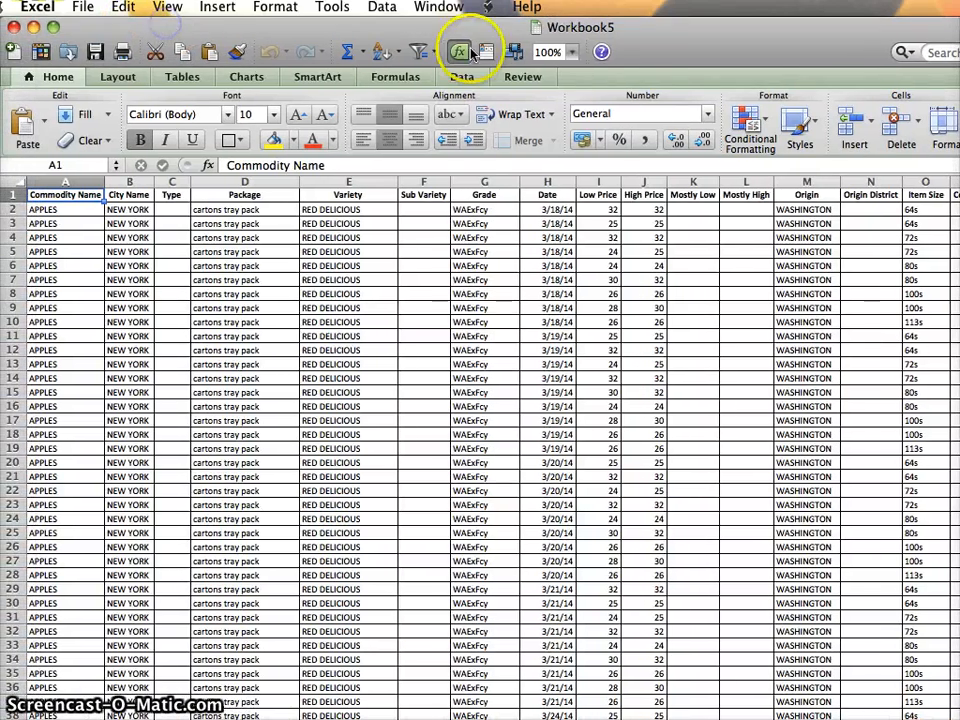
left_click(570, 52)
left_click(562, 101)
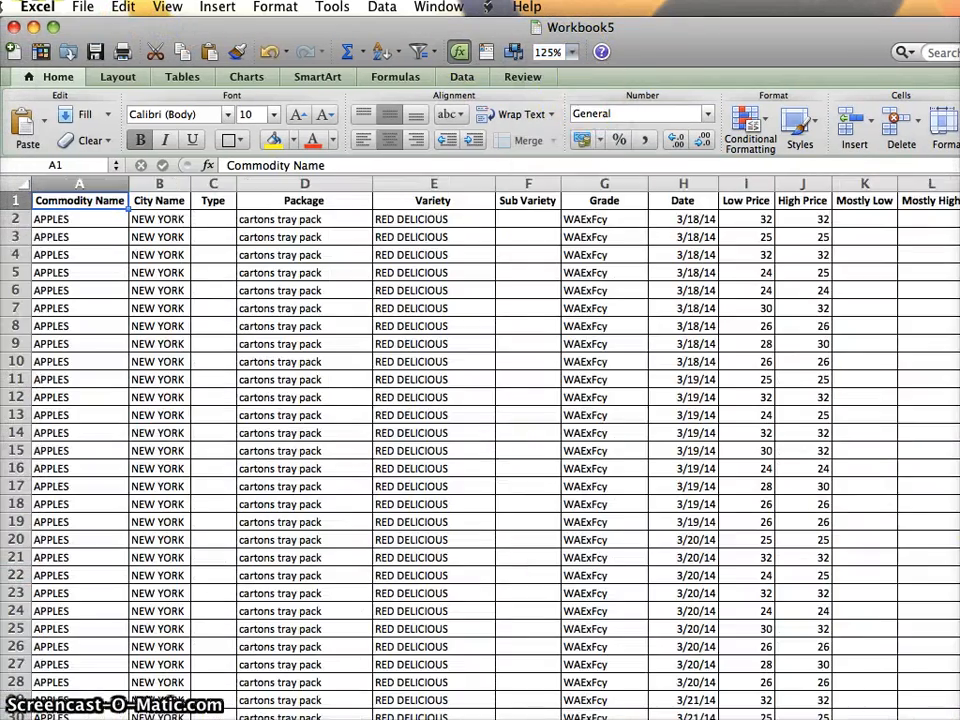
mouse_move(959, 719)
left_mouse_down()
mouse_move(950, 705)
mouse_move(955, 716)
left_mouse_up()
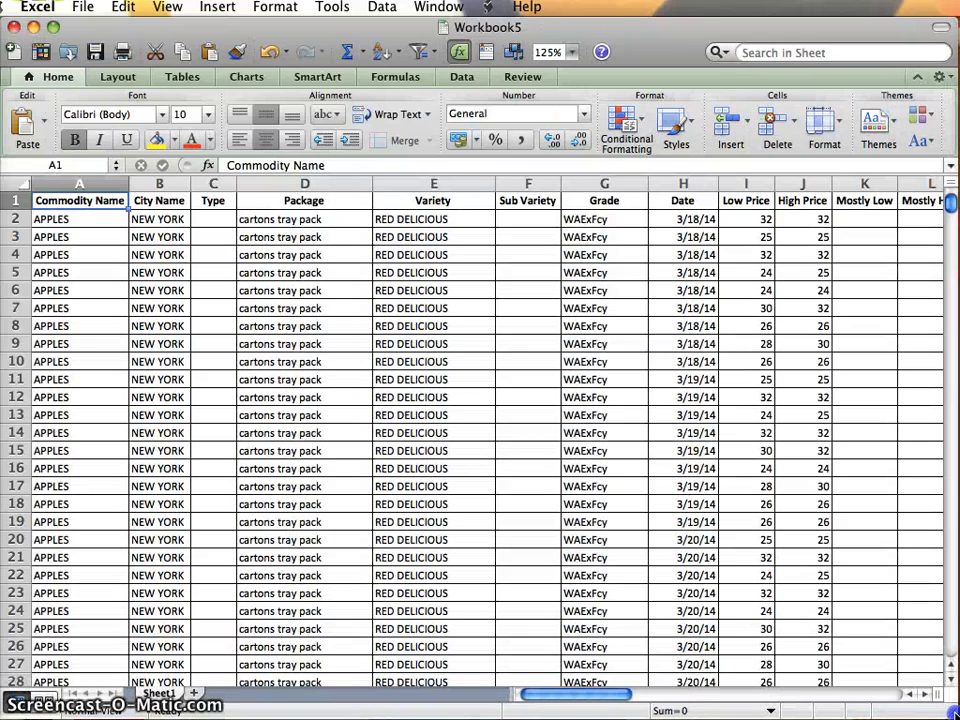
Insert a blank column between the High Price and Mostly Low columns.
left_click(290, 224)
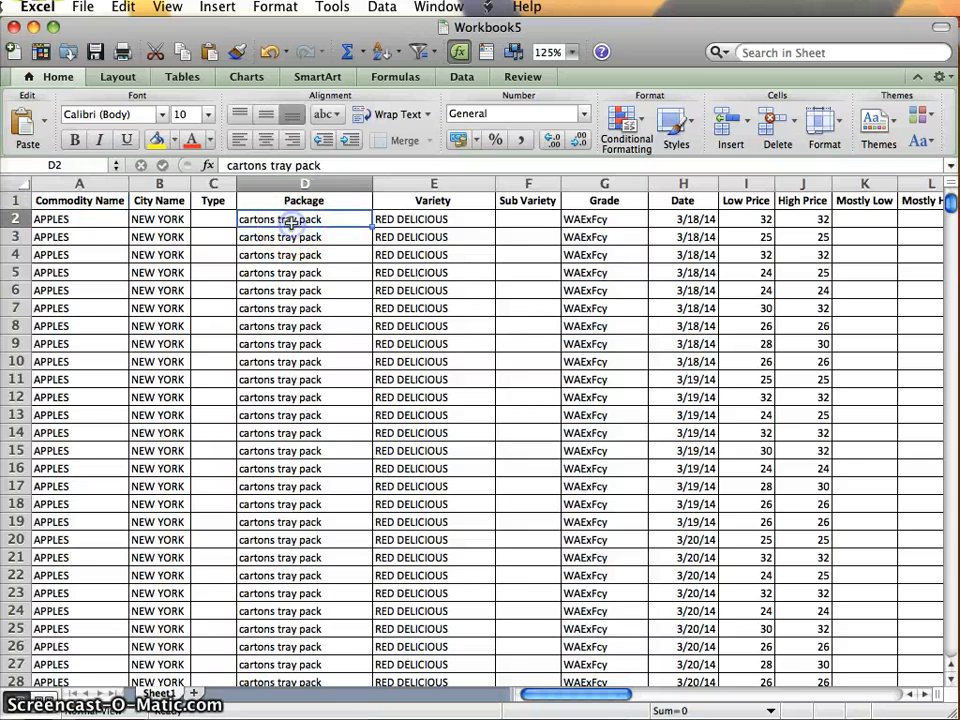
key("Right")
key("Right")
key("Right")
key("Right")
key("Right")
key("Right")
key("Right")
key("Right")
key("Right")
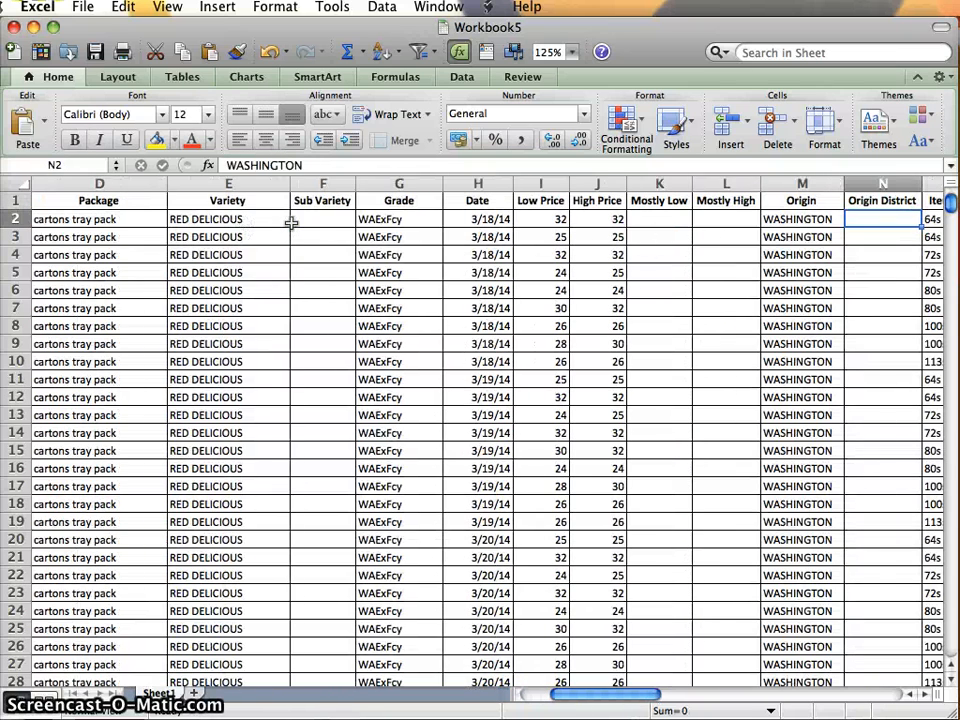
key("Left")
key("Left")
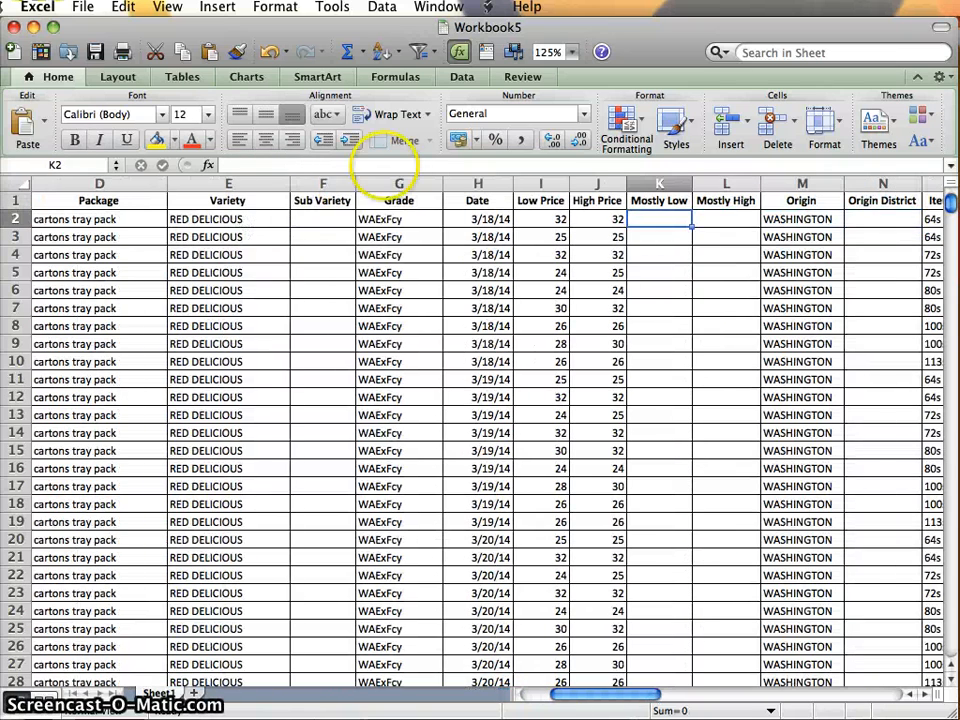
left_click(657, 182)
right_click(657, 182)
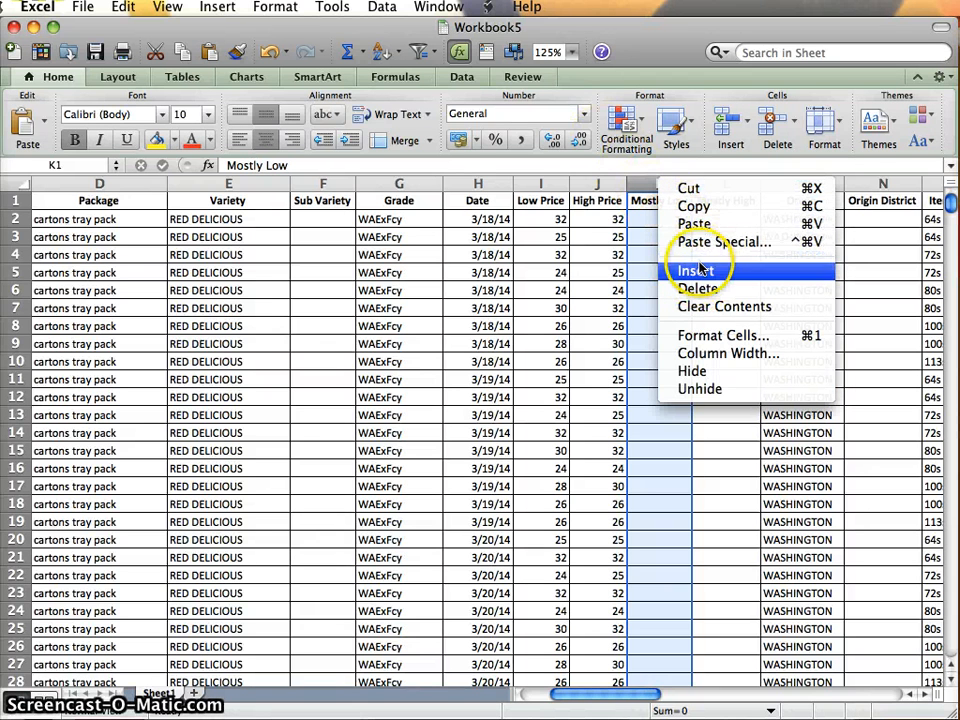
key("Escape")
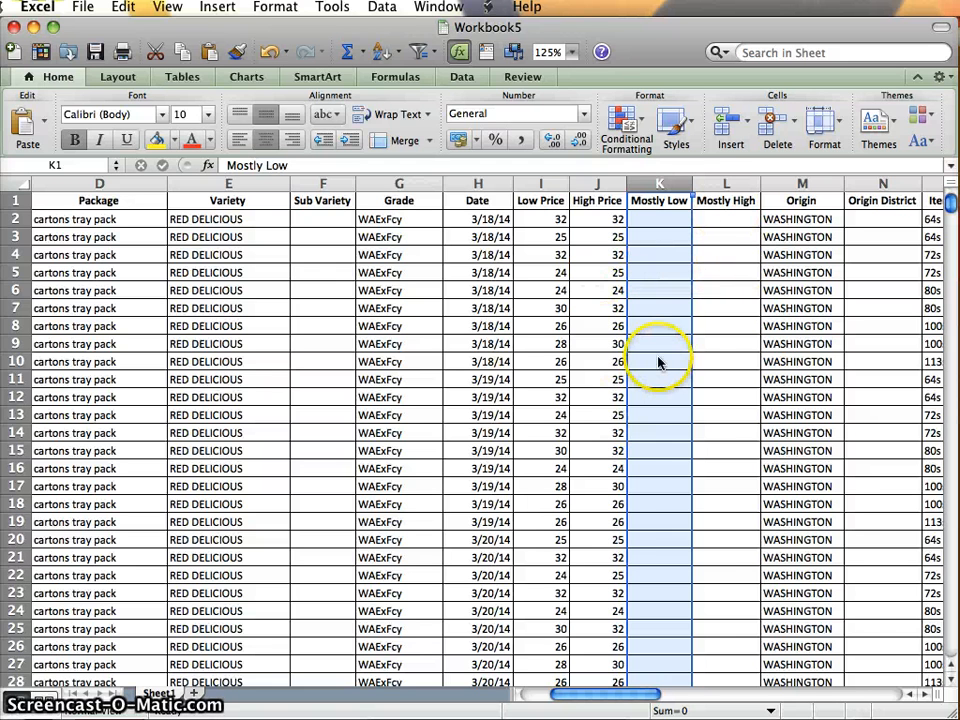
key("ctrl+i")
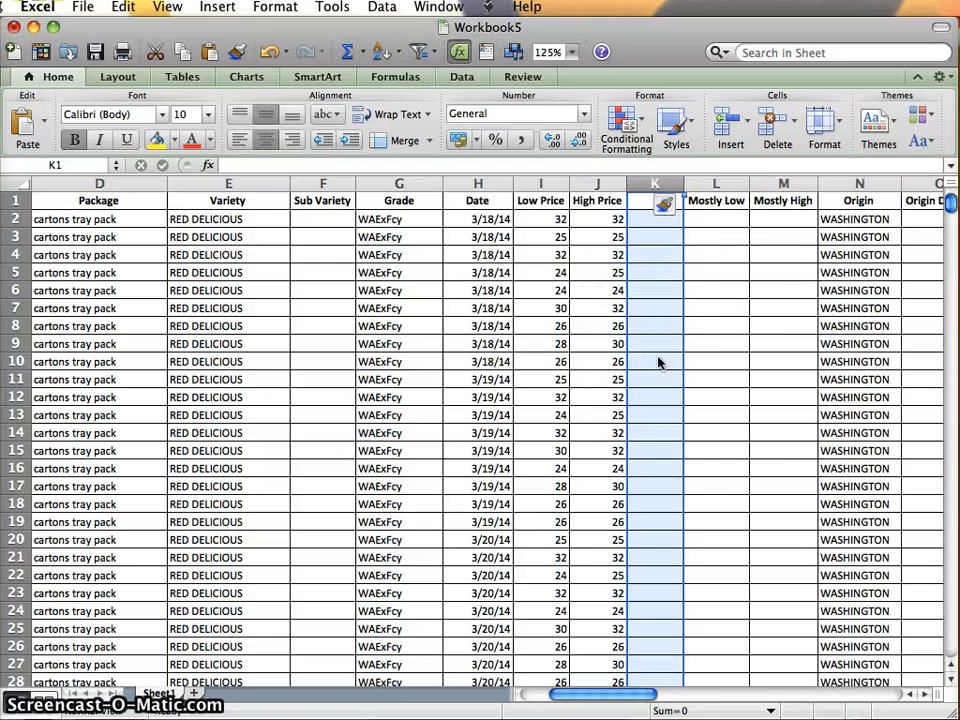
Try to select the entire data table from a cell in the Variety column.
left_click(206, 252)
key("super+a")
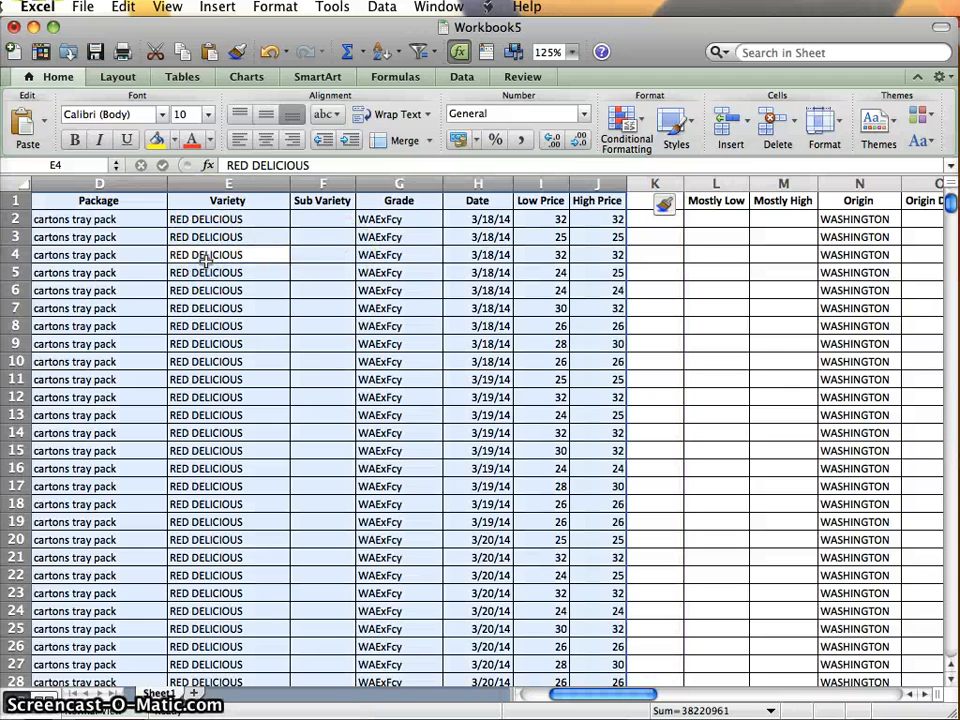
left_click(325, 236)
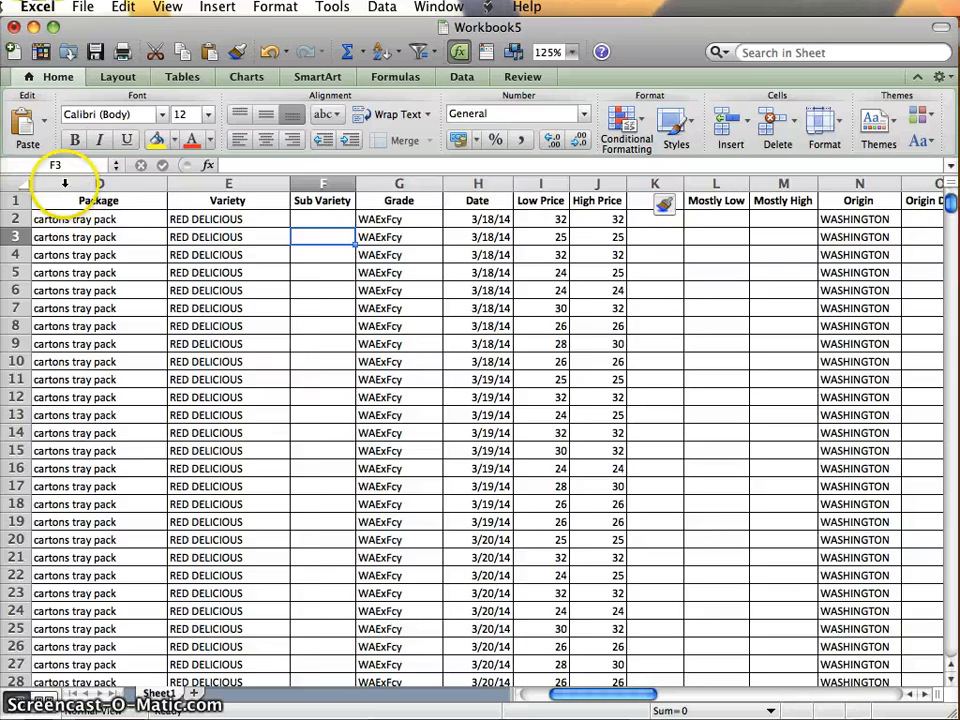
Select columns A through AD and sort the rows by the values in Column J, smallest to largest.
scroll(110, 195, "left", 5)
left_click_drag(90, 183, 705, 200)
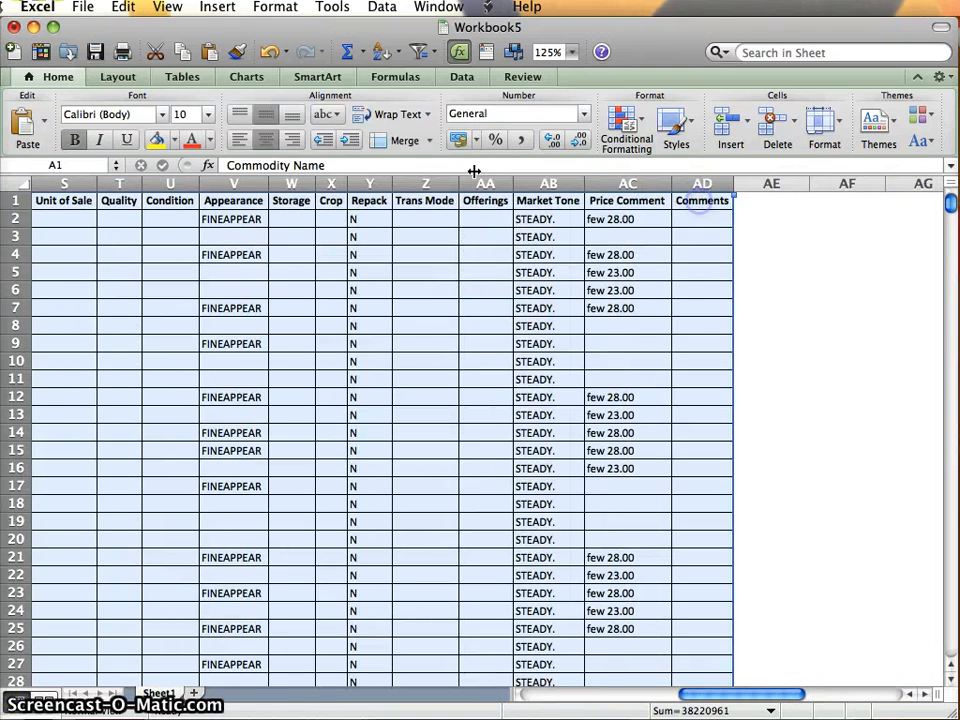
left_click(462, 78)
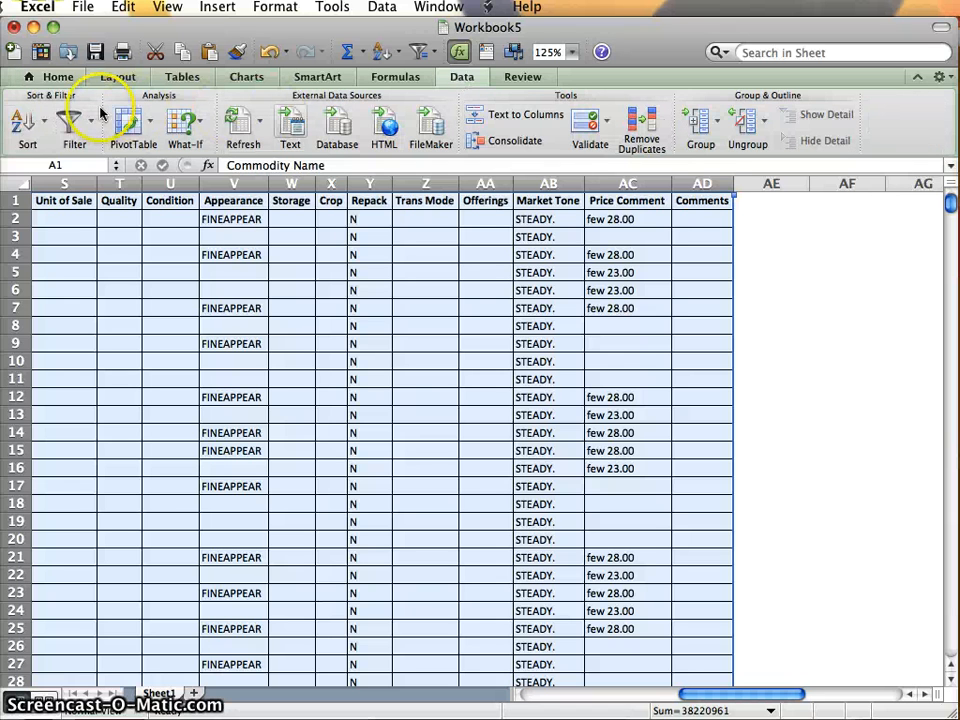
left_click(43, 125)
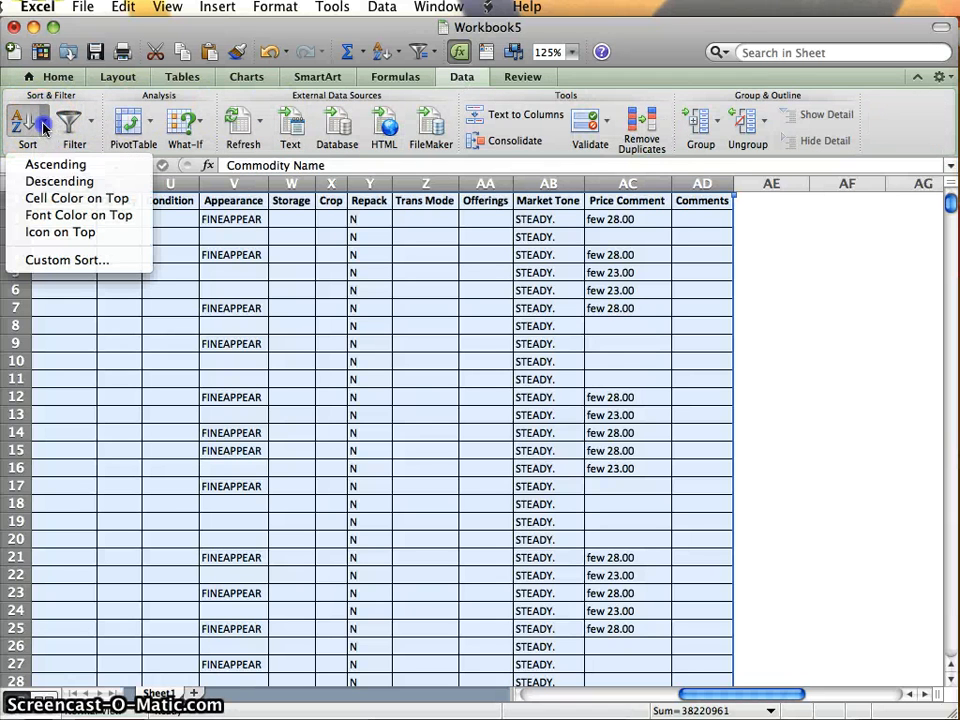
left_click(60, 259)
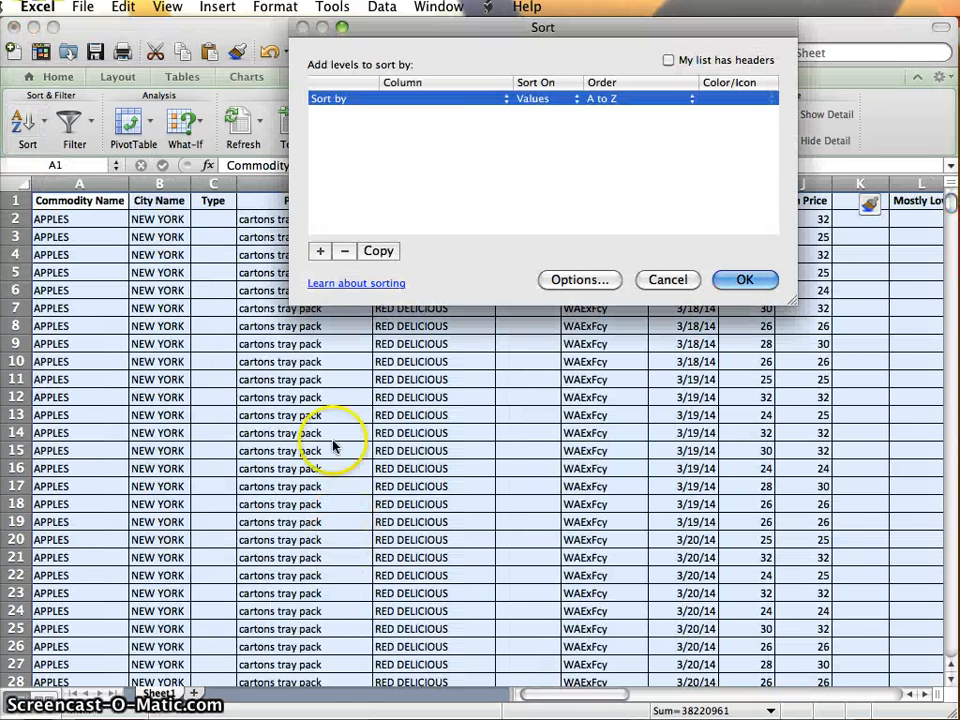
left_click(478, 97)
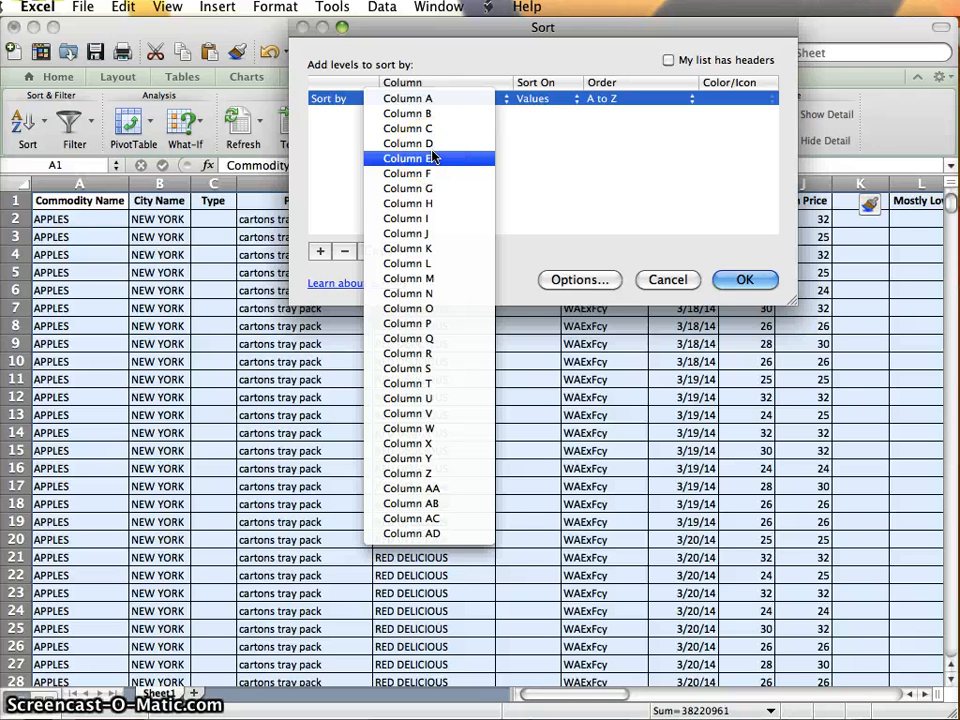
left_click(452, 90)
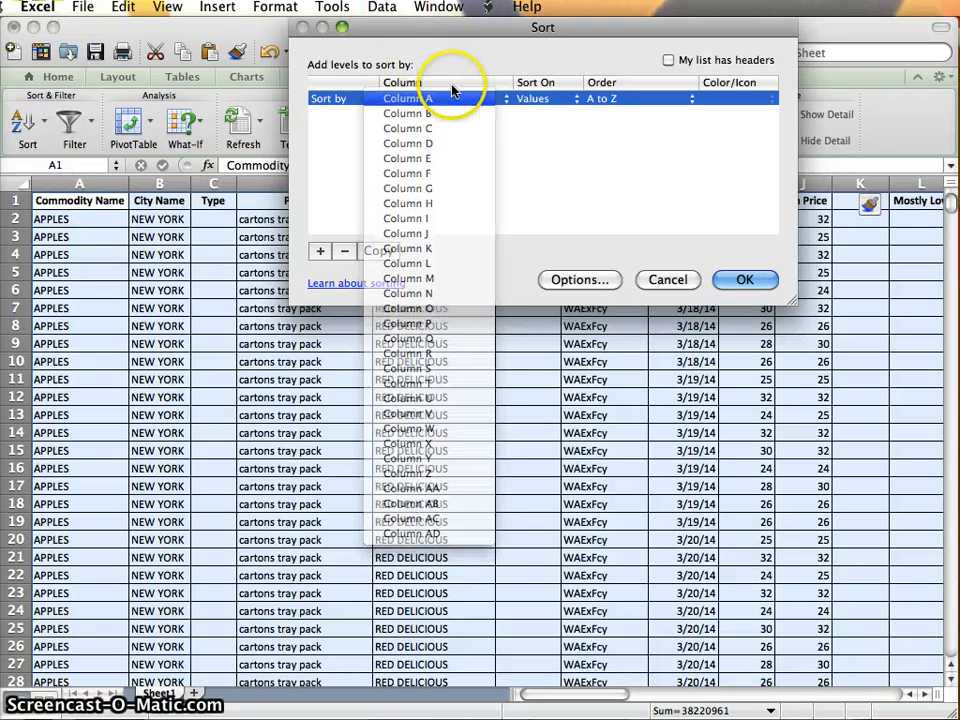
left_click_drag(450, 28, 531, 322)
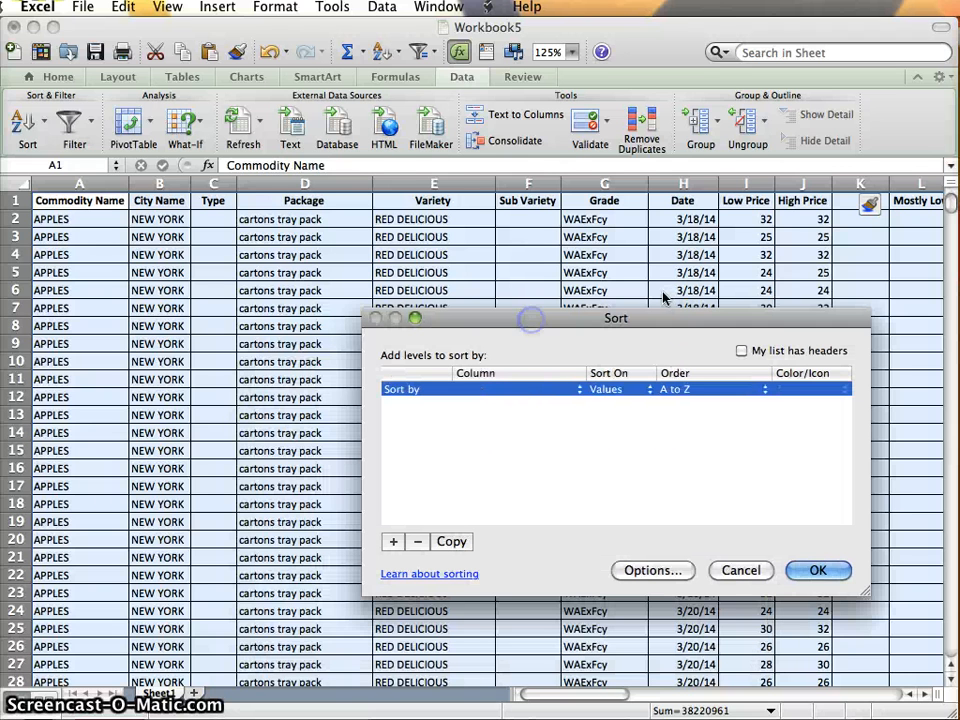
left_click(574, 388)
left_click(510, 524)
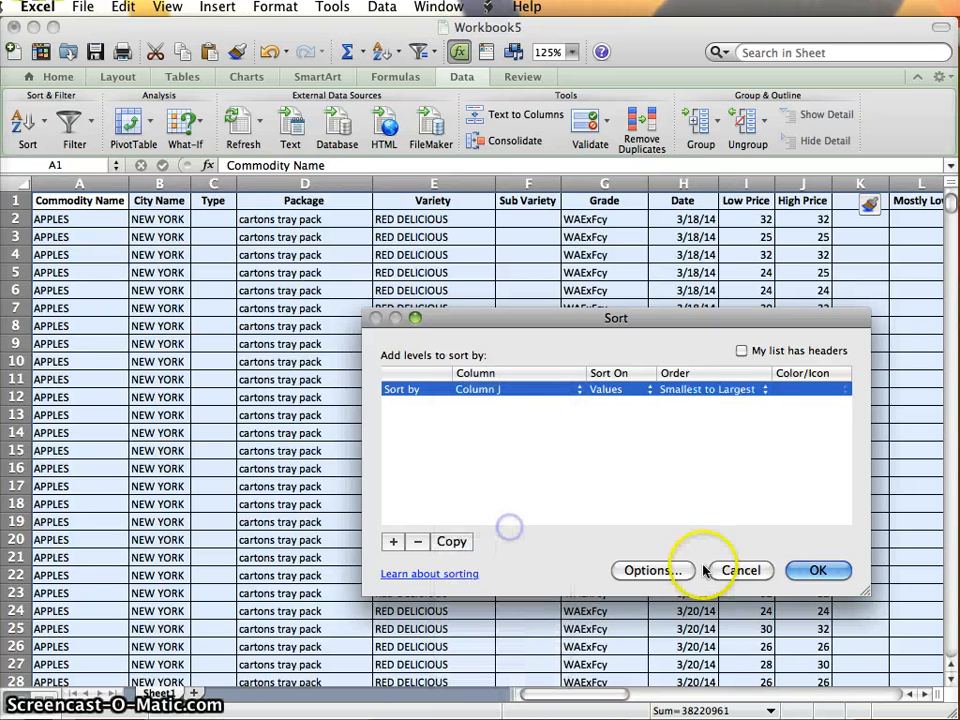
left_click(805, 569)
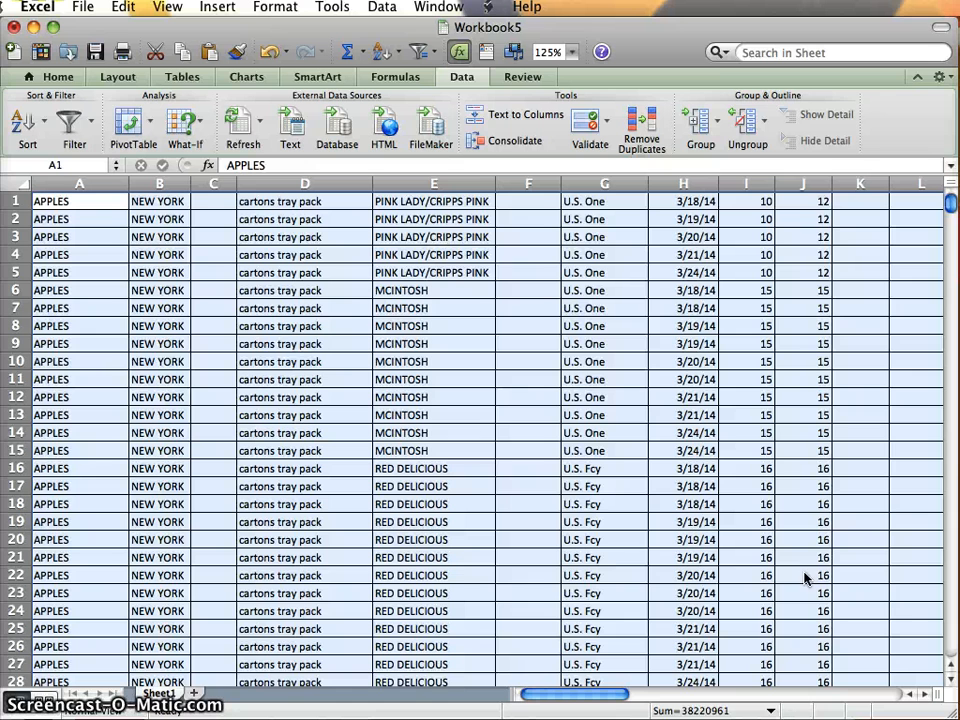
Undo the sort, the blank column insertion and the zoom change.
left_click(784, 506)
left_click(712, 466)
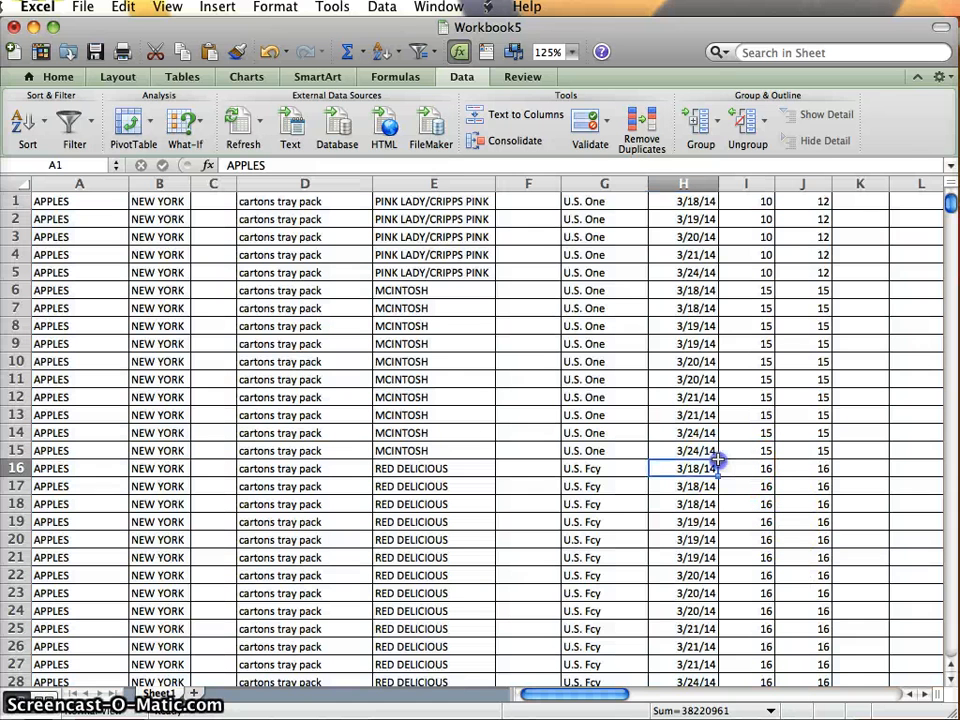
key("super+c")
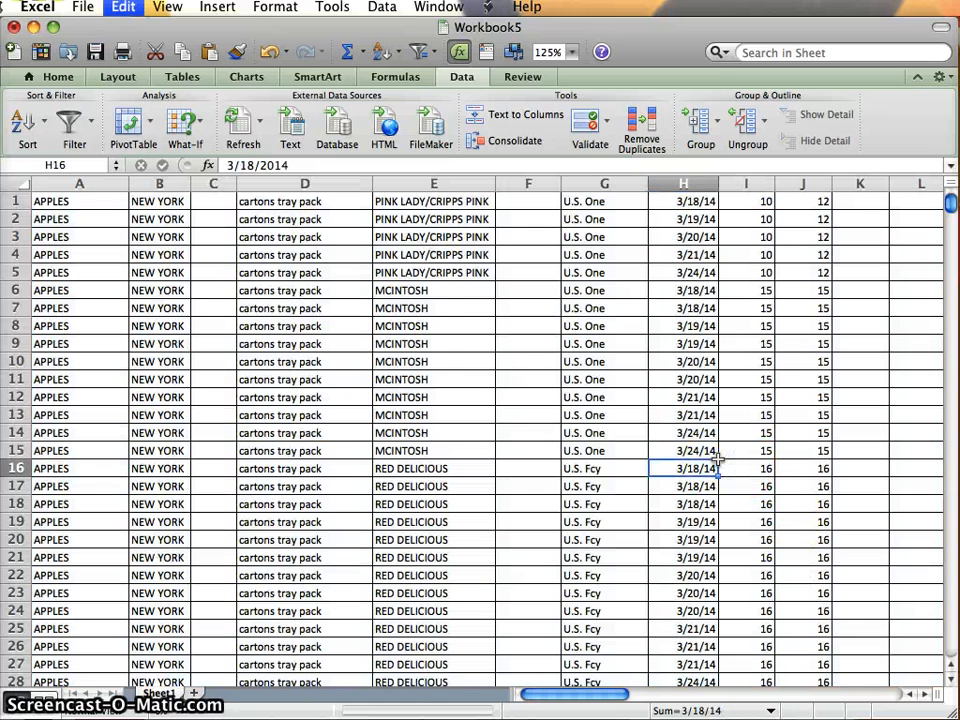
key("super+z")
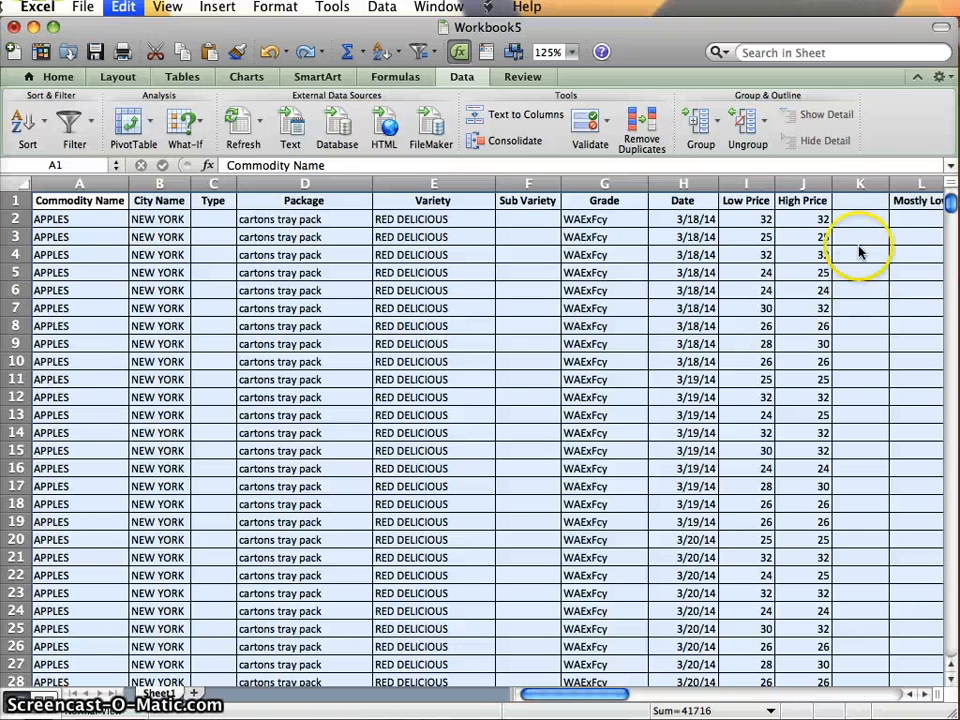
left_click(845, 193)
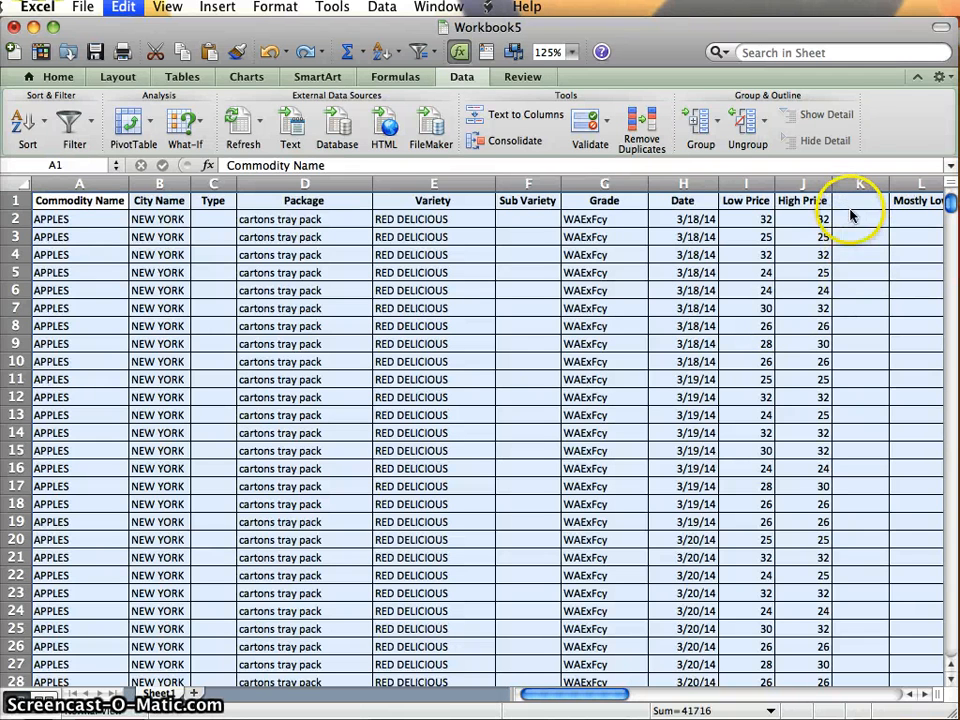
key("super+z")
key("super+z")
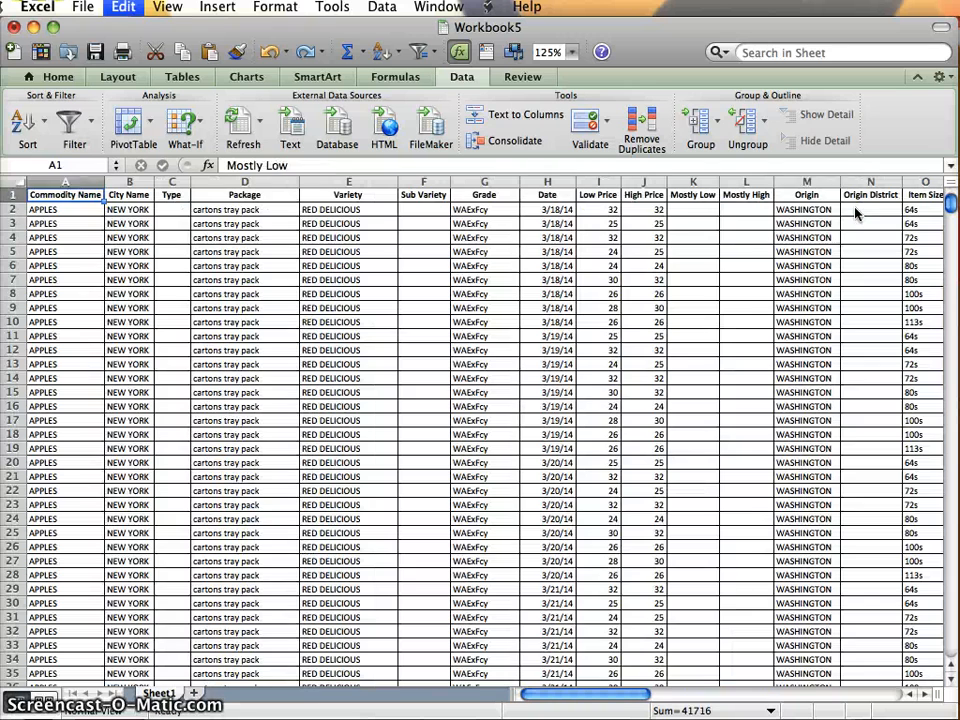
Select the entire data table and sort its rows by the values in Column J in ascending order.
left_click(627, 228)
key("super+a")
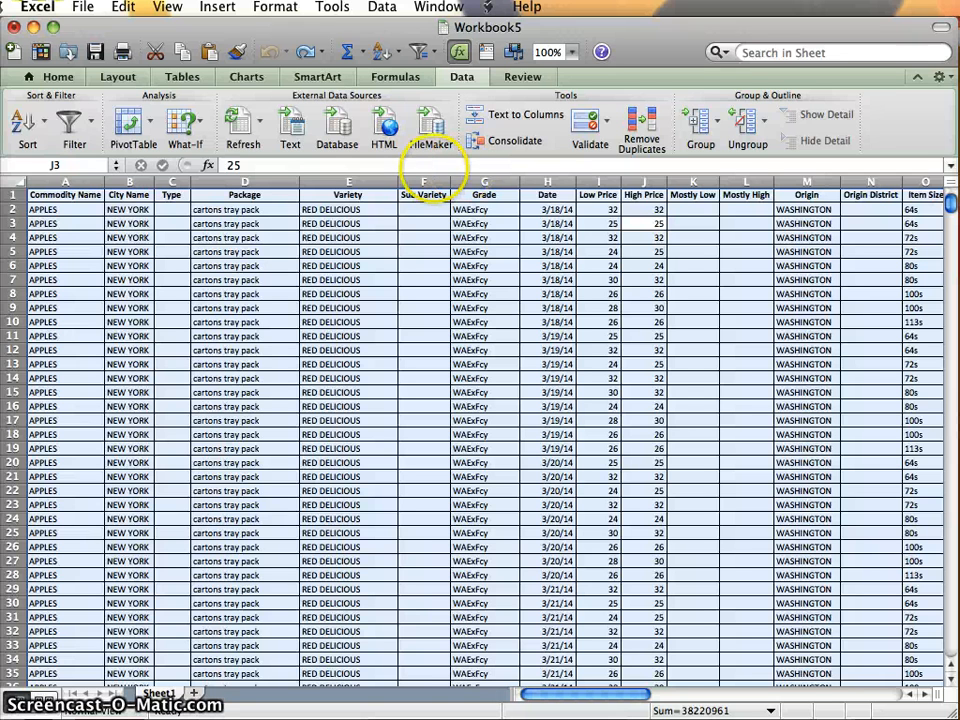
left_click(22, 120)
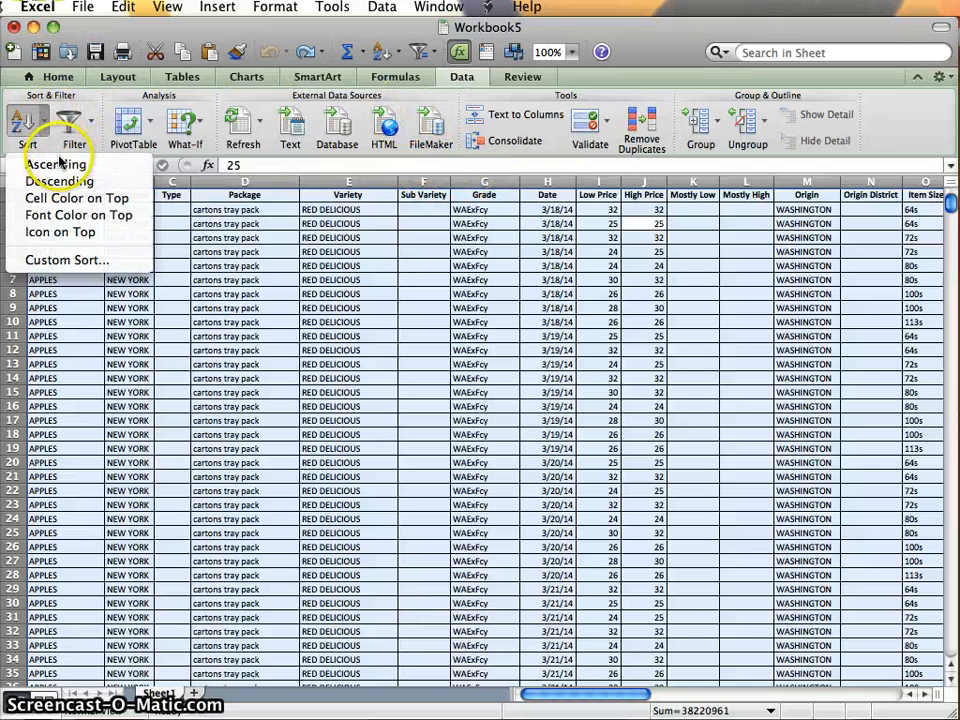
left_click(45, 259)
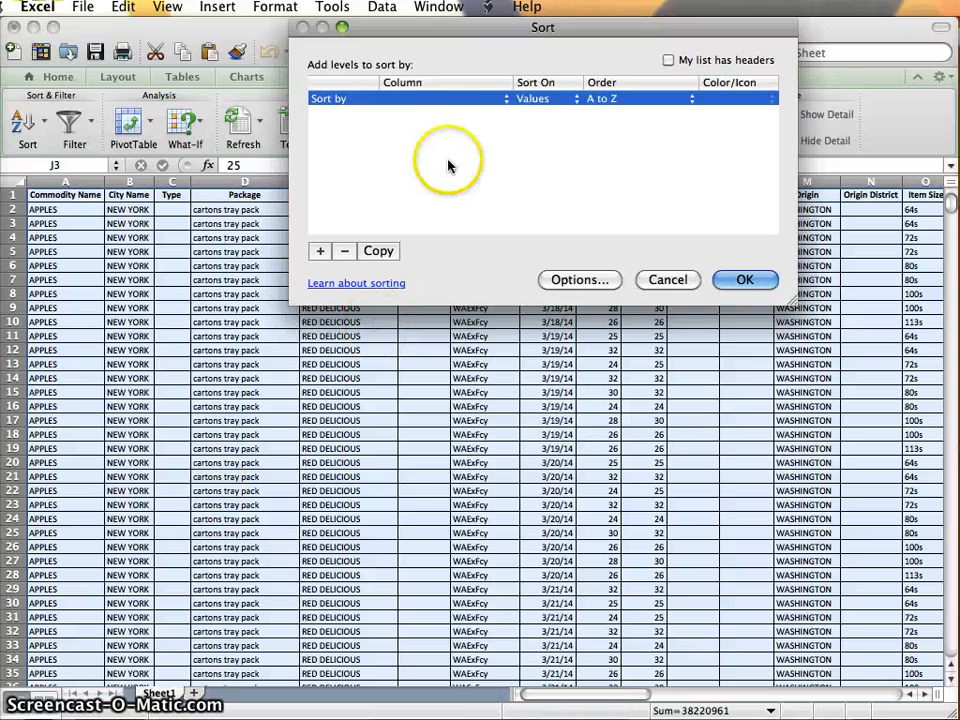
left_click(452, 97)
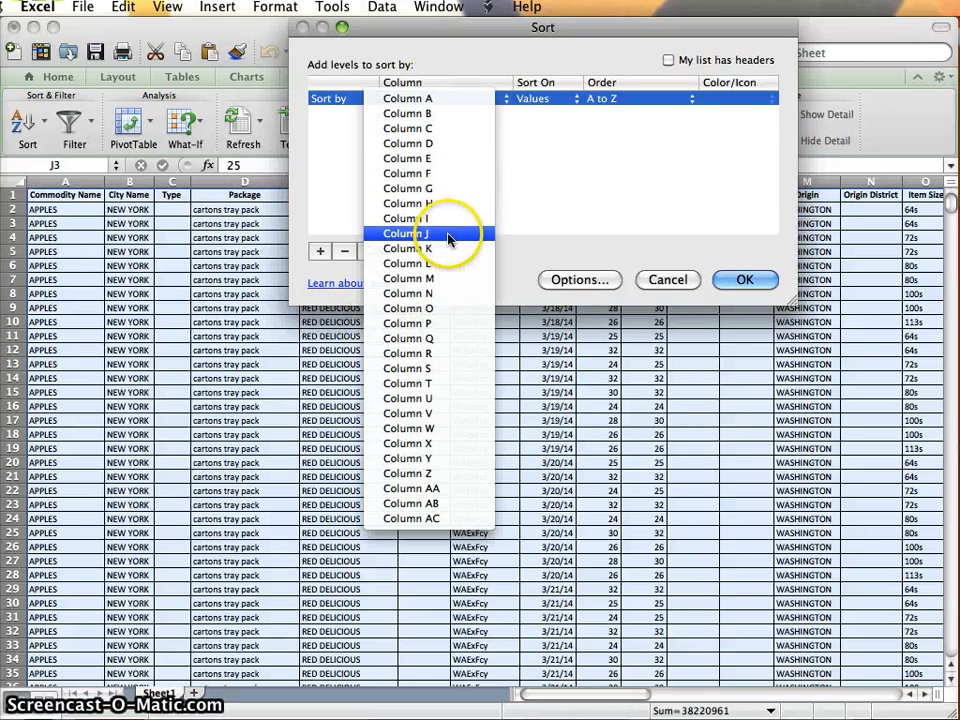
left_click(488, 234)
left_click(741, 280)
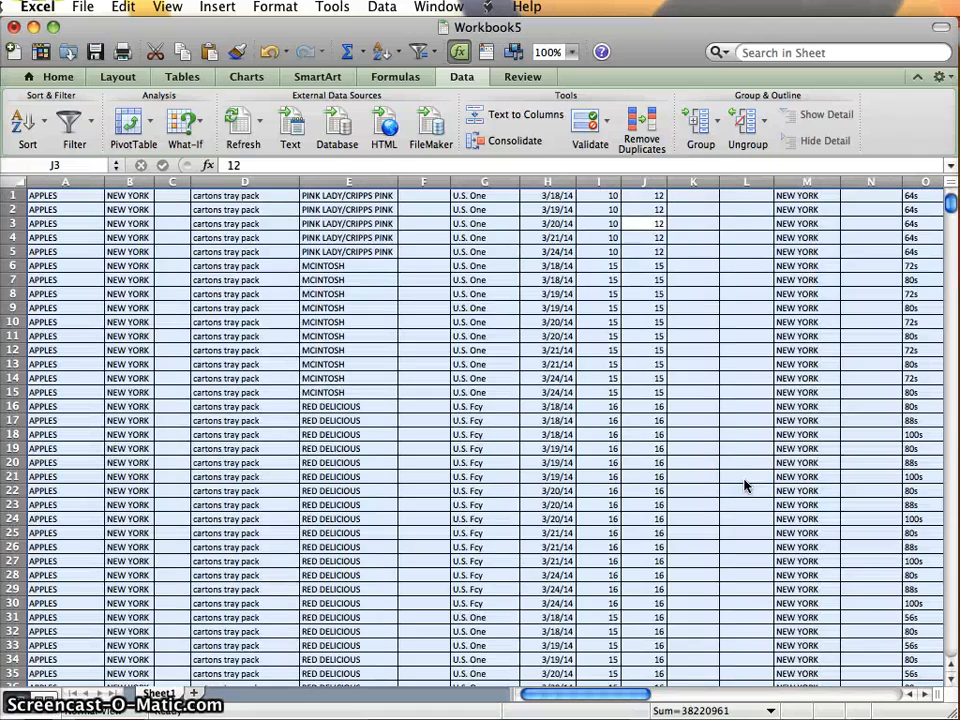
Move the header row from row 916 to row 1 by cutting it and inserting the cut cells above the first data row.
scroll(703, 440, "down", 20)
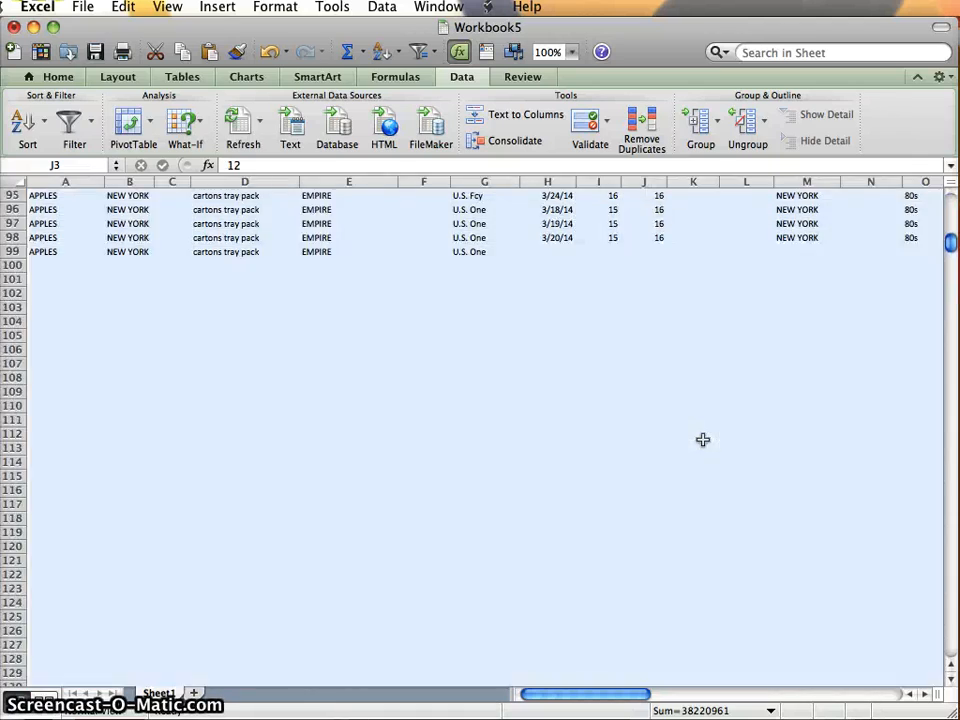
scroll(703, 440, "down", 20)
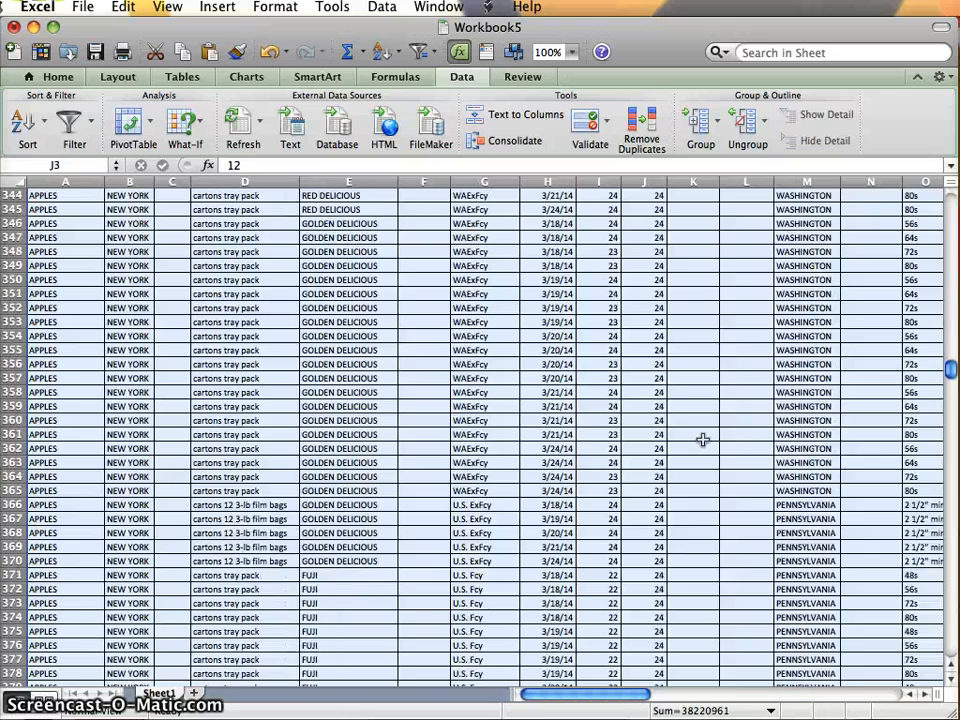
scroll(703, 440, "down", 20)
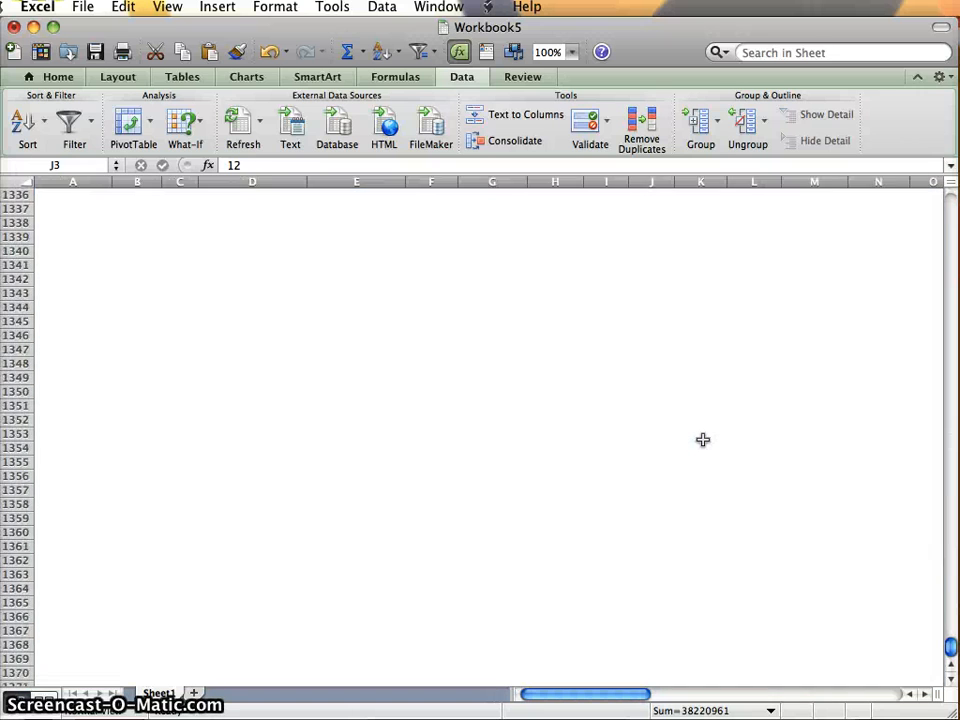
scroll(703, 440, "up", 20)
scroll(703, 440, "up", 20)
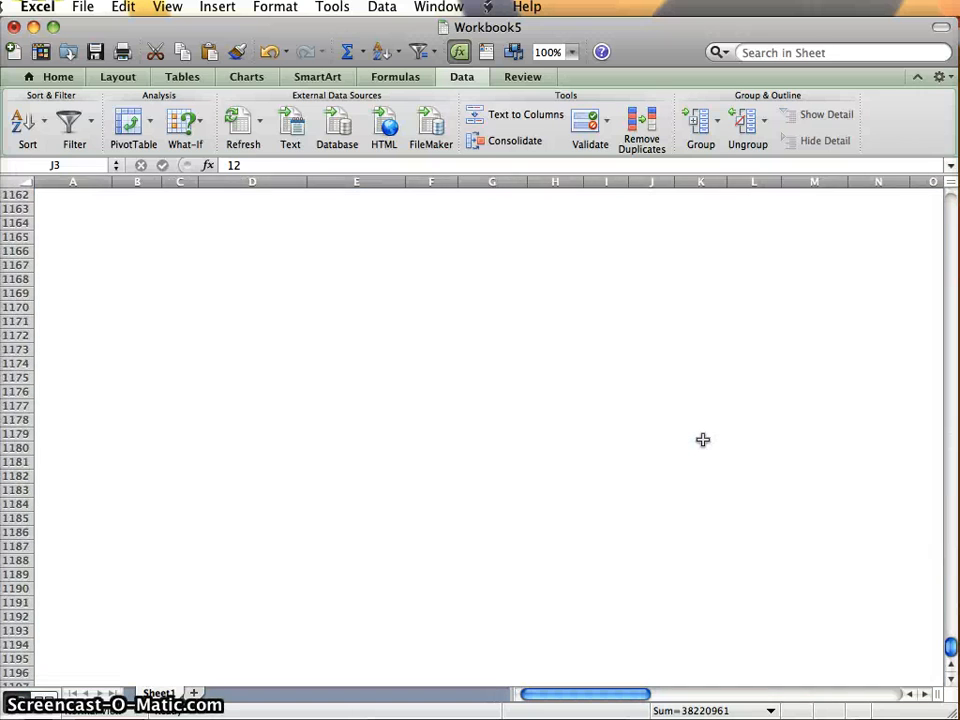
scroll(703, 440, "up", 20)
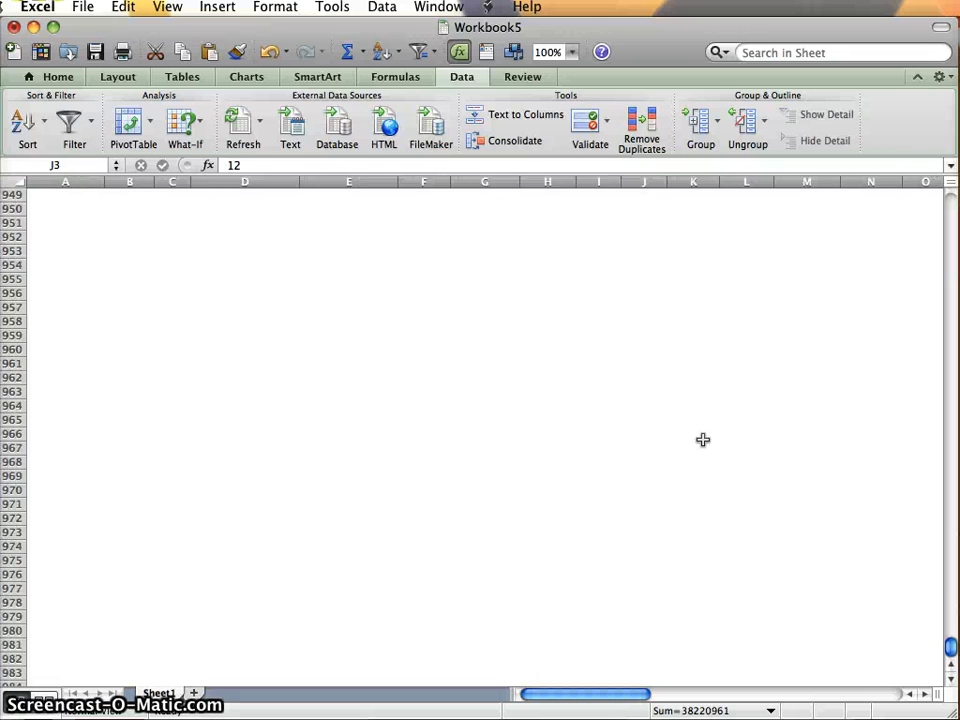
scroll(703, 440, "down", 3)
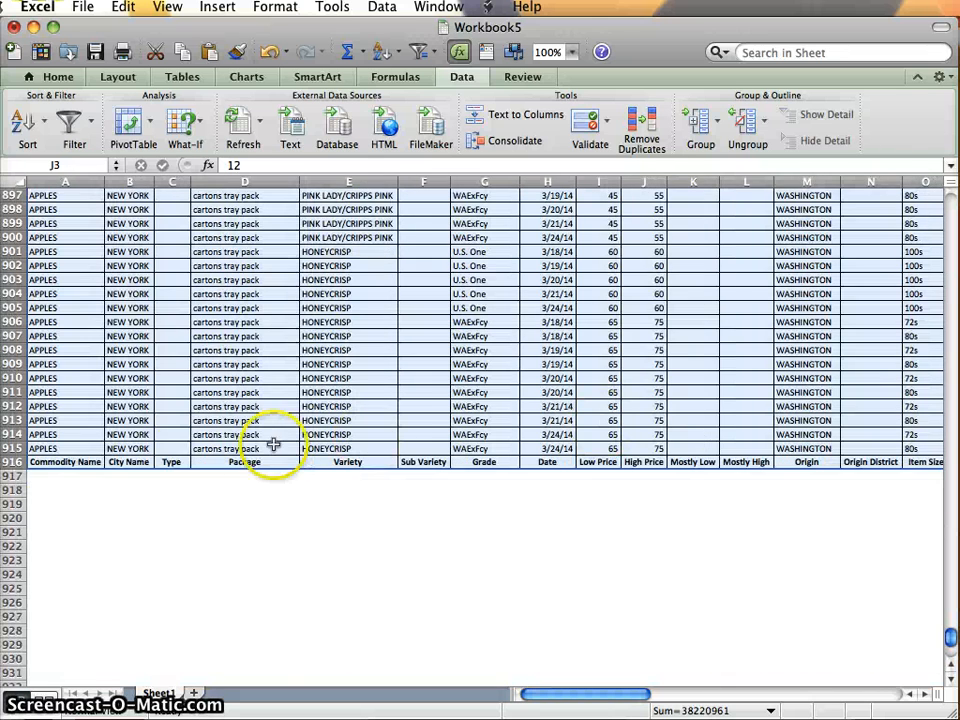
left_click(172, 448)
left_click(10, 462)
right_click(10, 463)
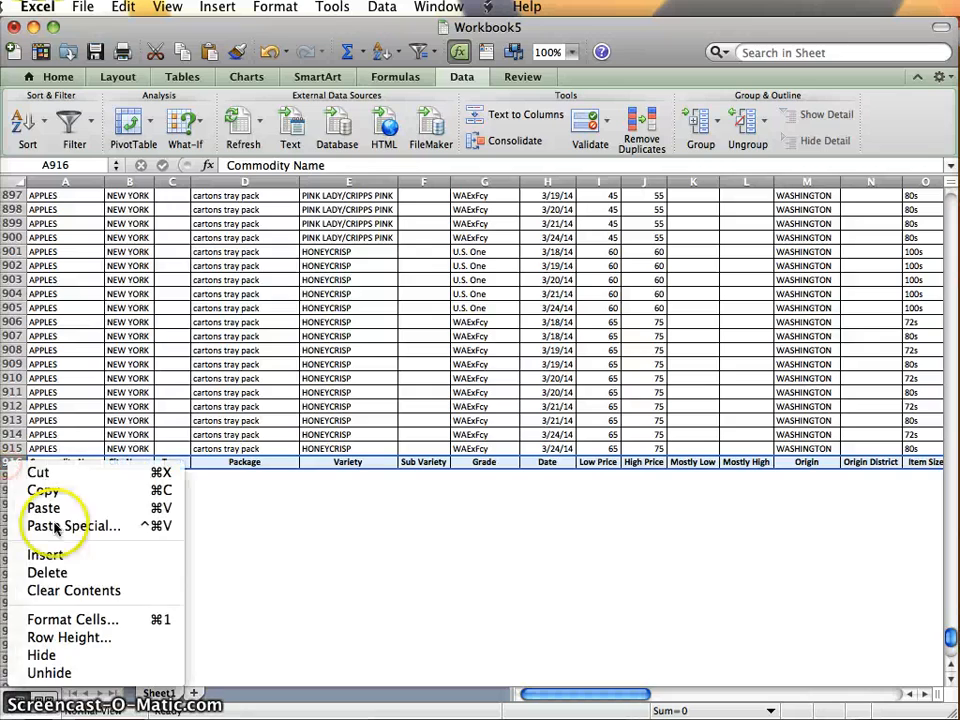
left_click(50, 476)
scroll(201, 535, "up", 20)
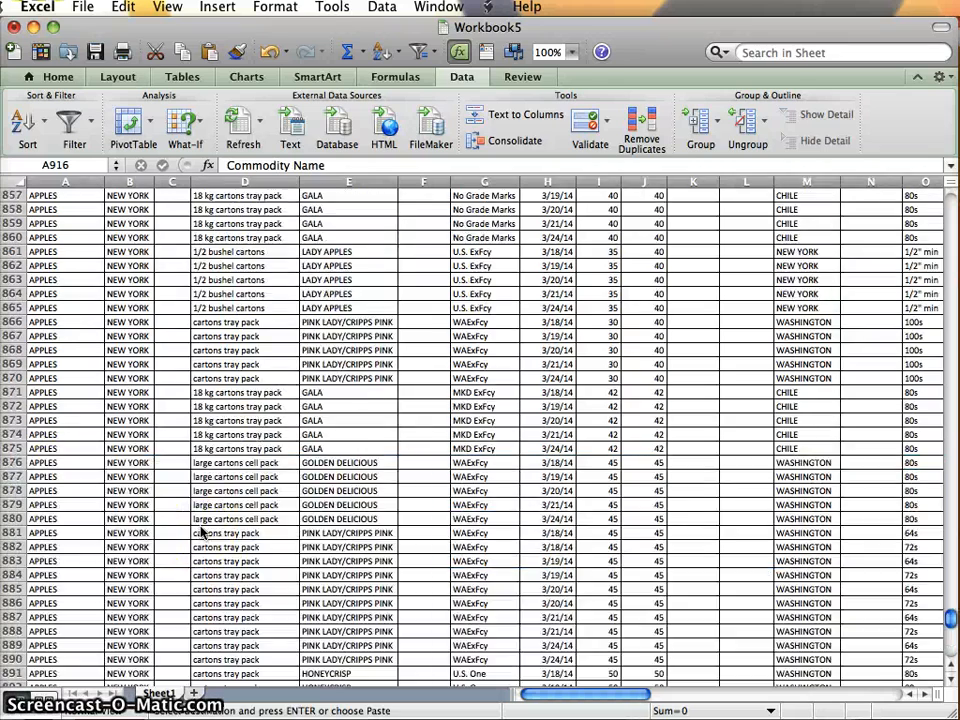
scroll(201, 540, "up", 20)
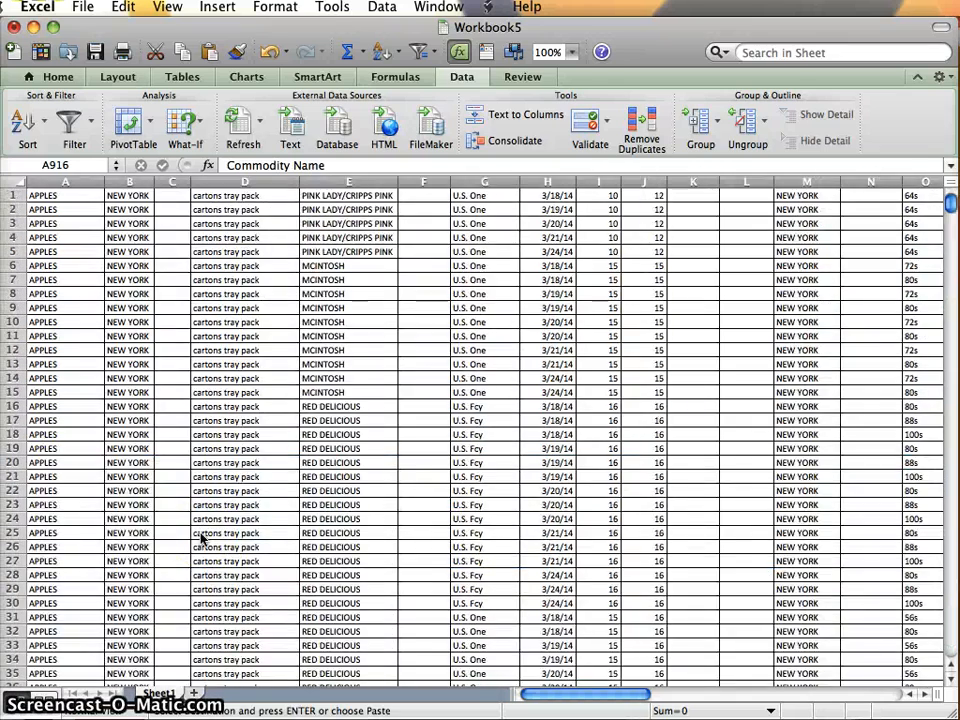
left_click(12, 196)
right_click(13, 198)
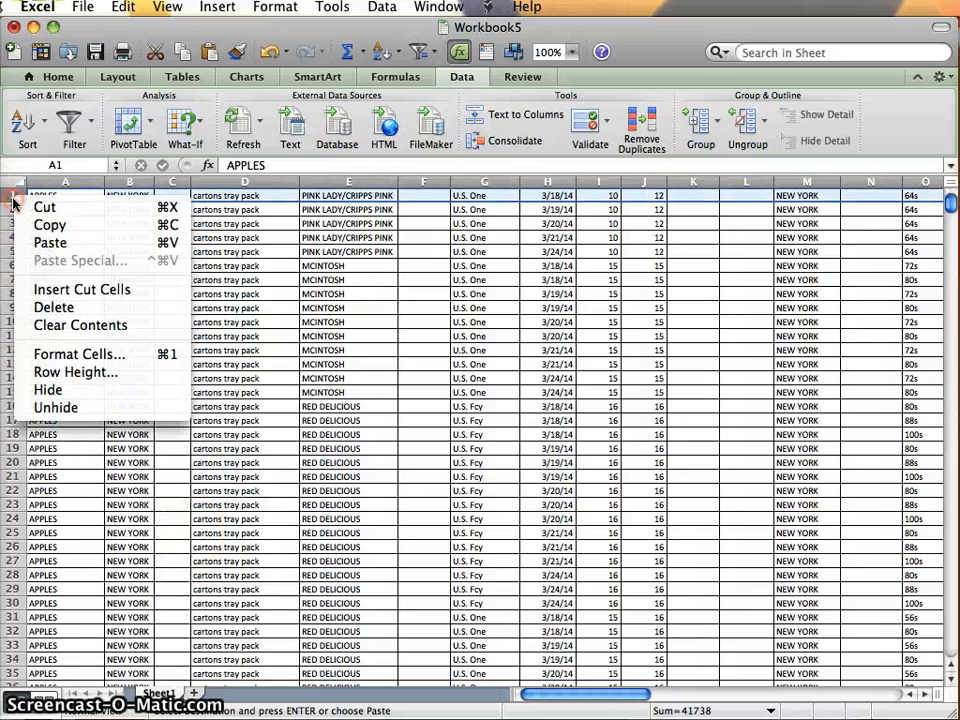
left_click(40, 292)
Insert a blank column between the High Price and Mostly Low columns, and set the sheet zoom to 125%.
left_click(648, 336)
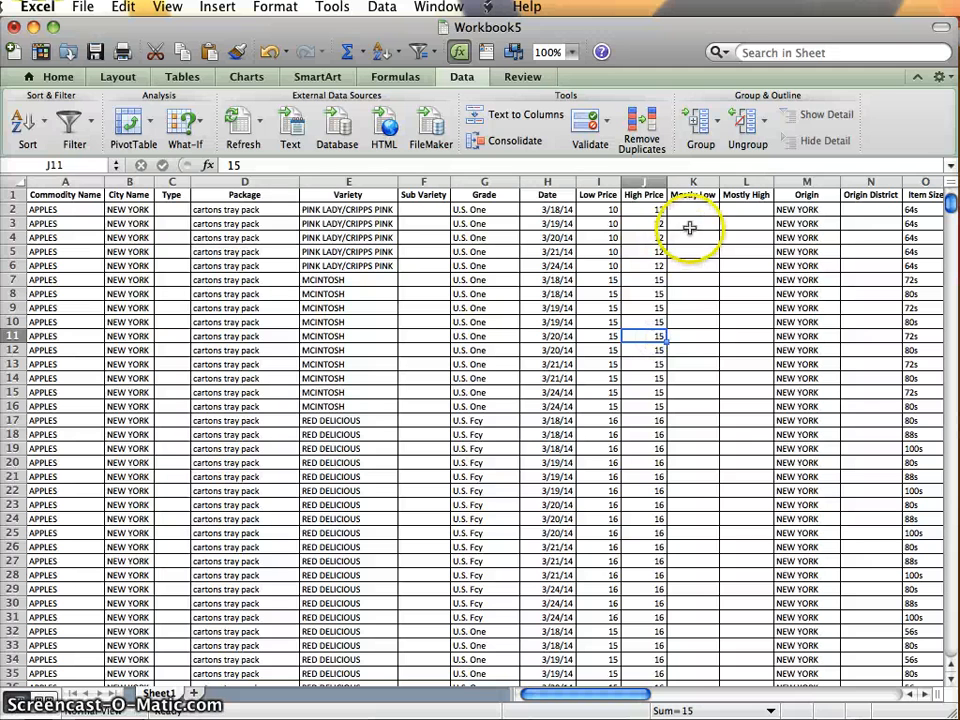
left_click(690, 226)
left_click(698, 210)
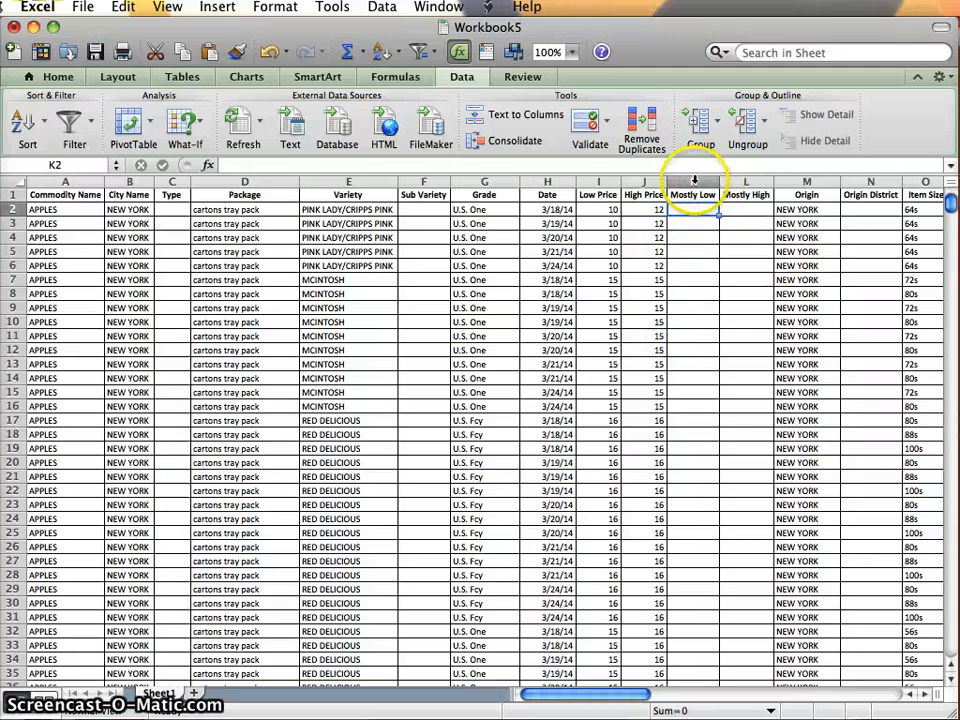
left_click(695, 181)
right_click(695, 183)
left_click(648, 275)
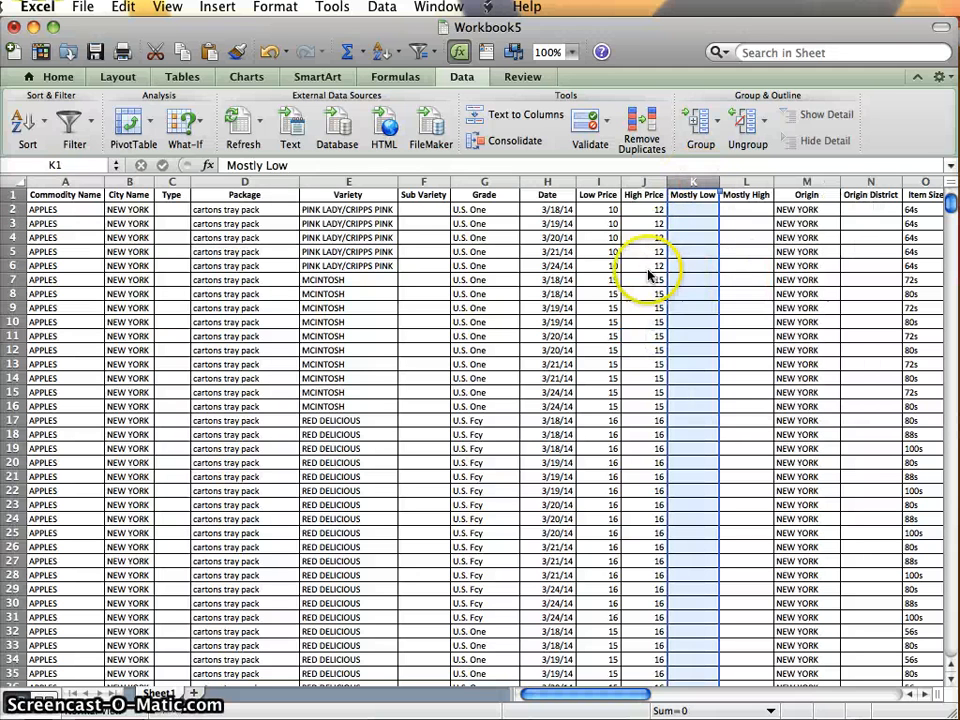
left_click(571, 55)
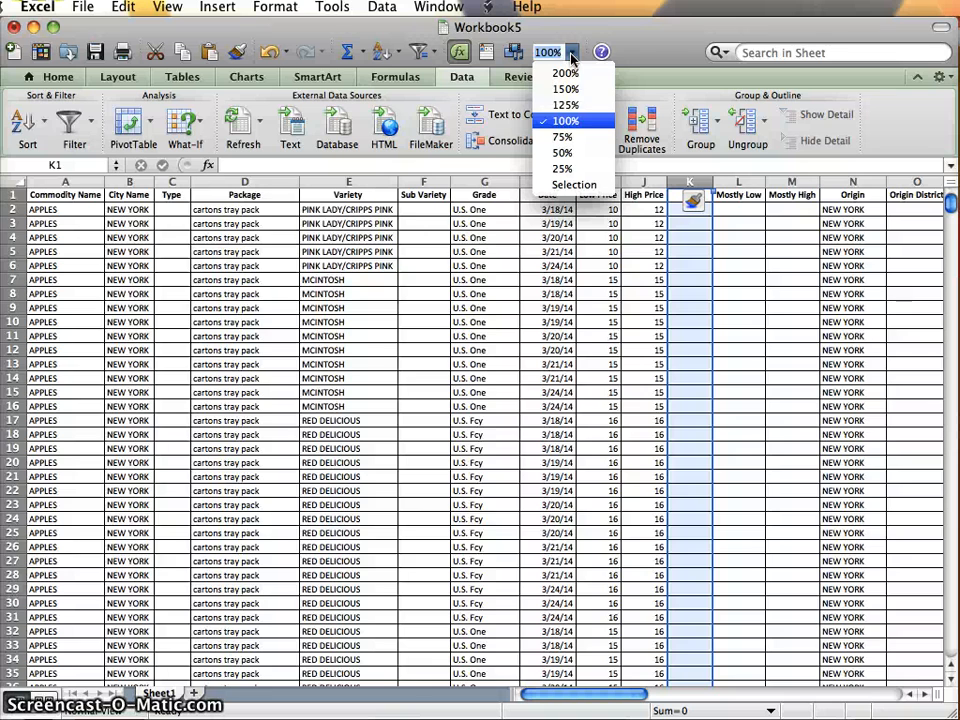
left_click(565, 104)
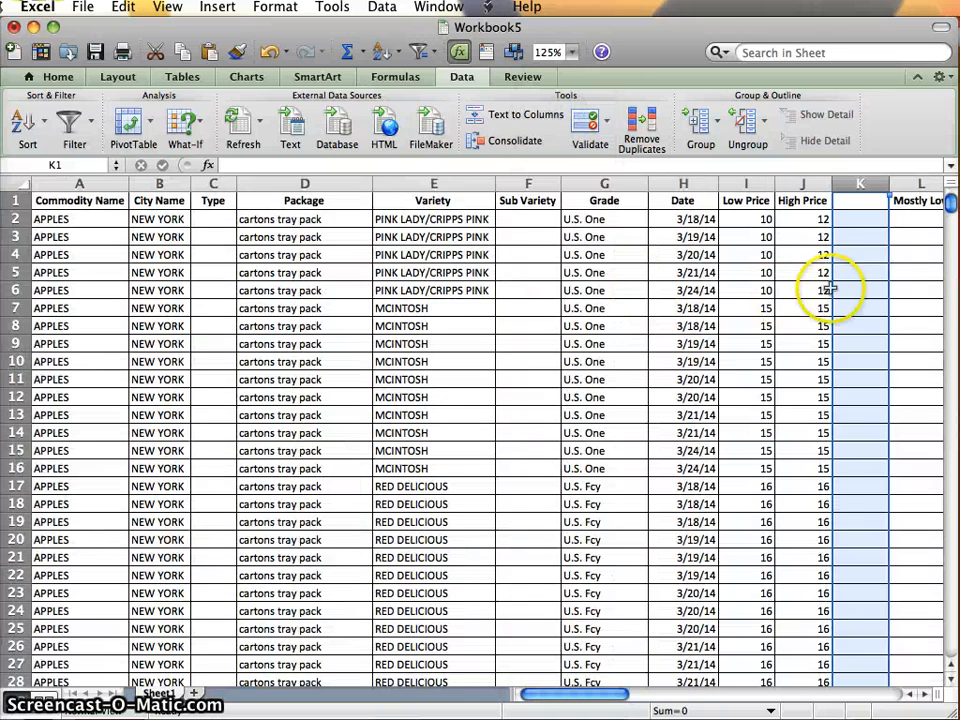
Enter the heading "Calculations" in cell K1 and widen column K so the heading fits on one line.
left_click(857, 225)
scroll(857, 225, "right", 1)
key("Up")
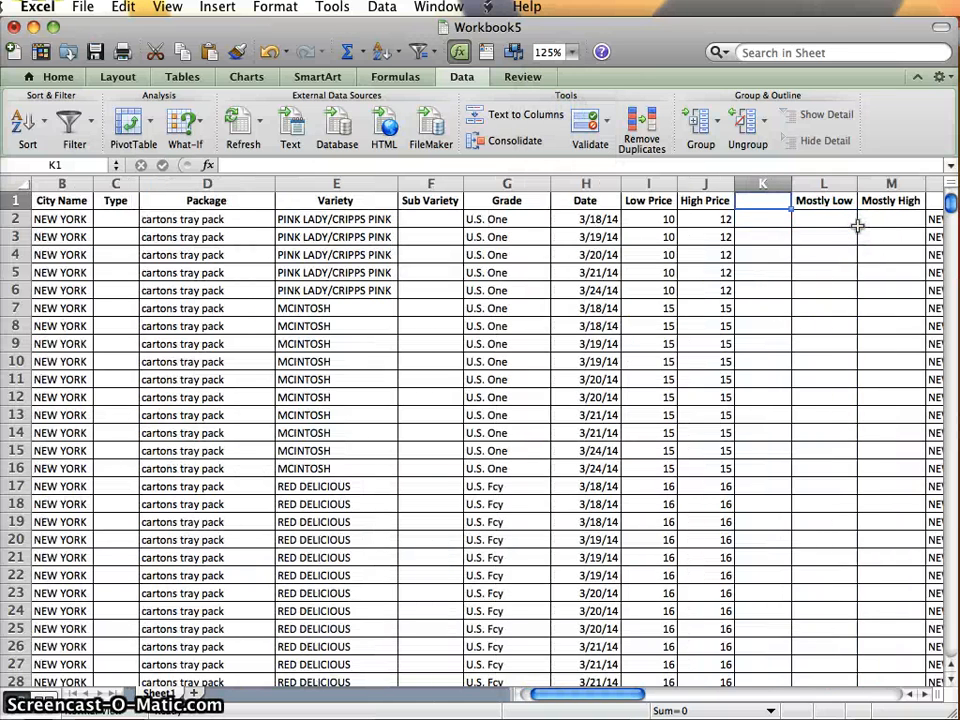
type("Calculations")
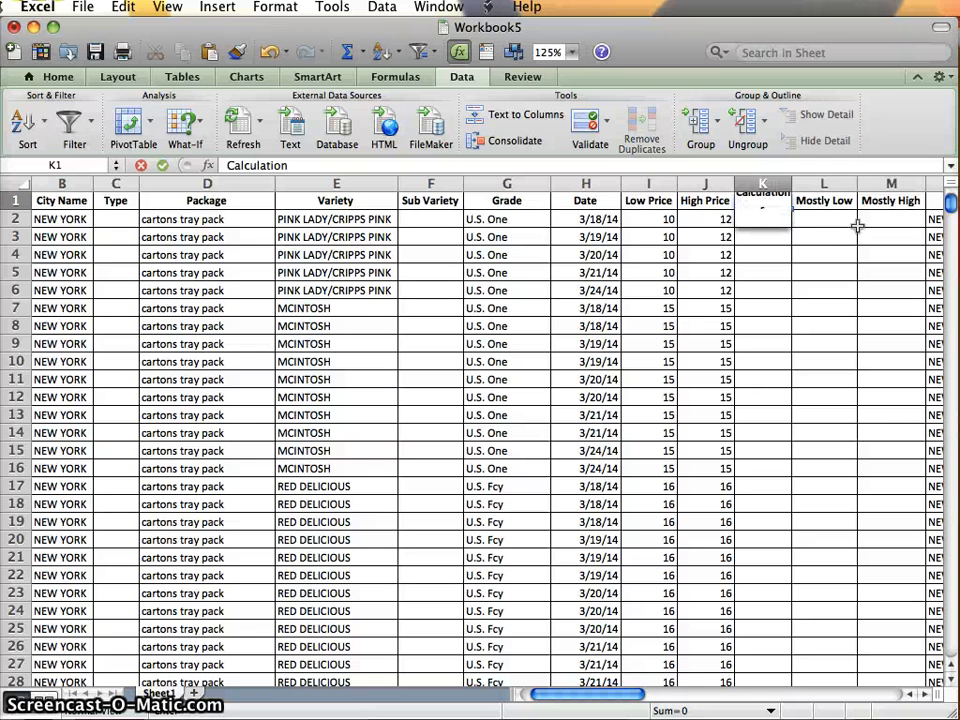
key("Return")
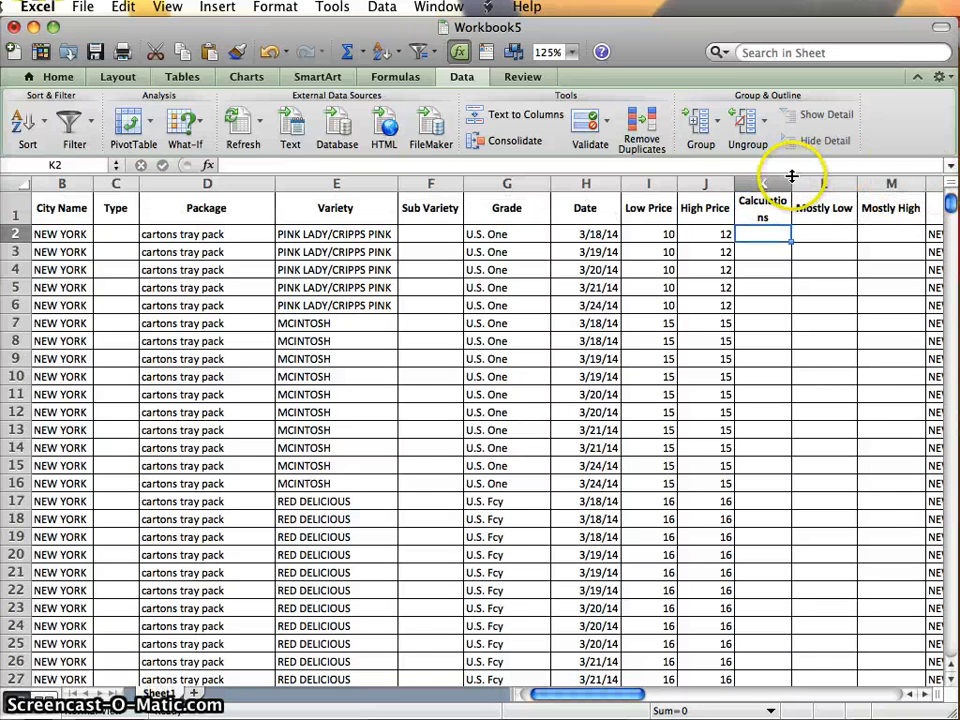
left_click_drag(793, 182, 817, 179)
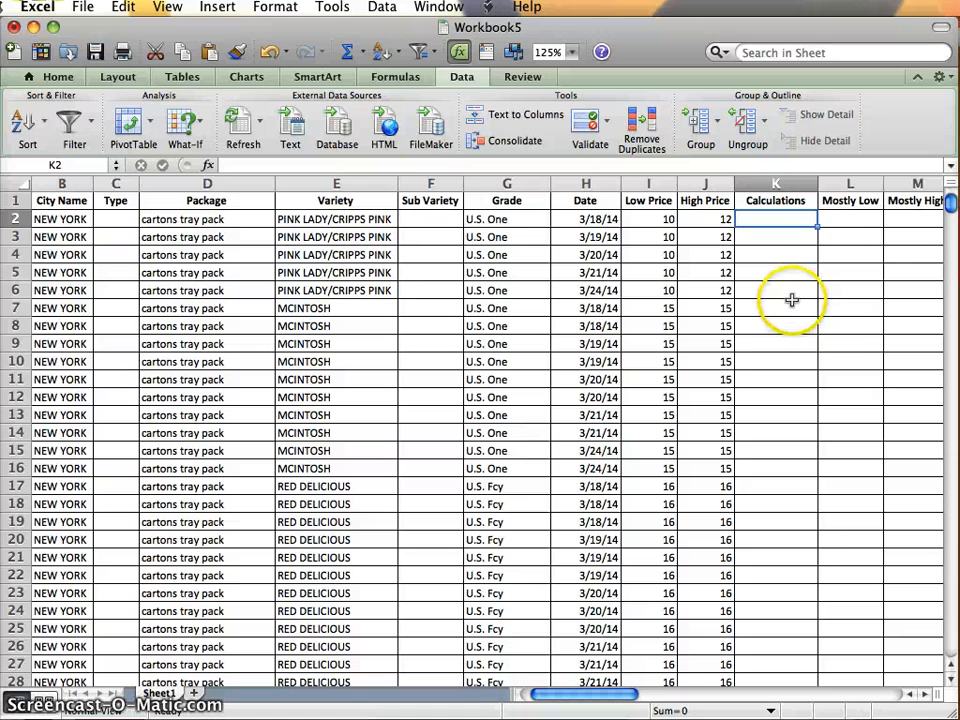
Calculate the average of the whole High Price column in cell K2 with the formula =AVERAGE(J:J).
type("=AV")
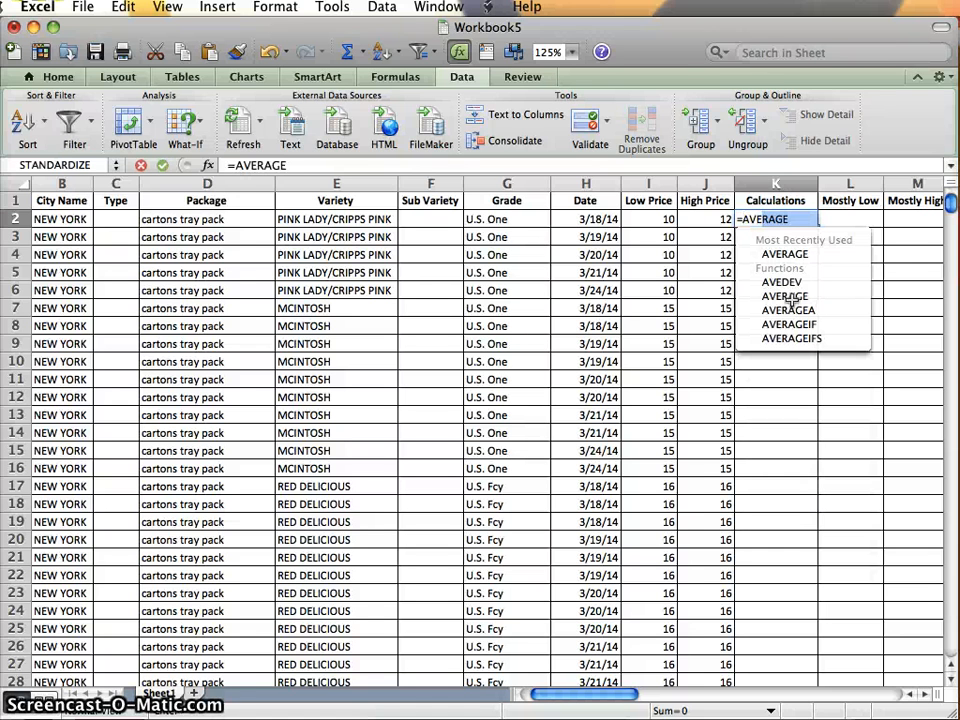
type("ERAGE")
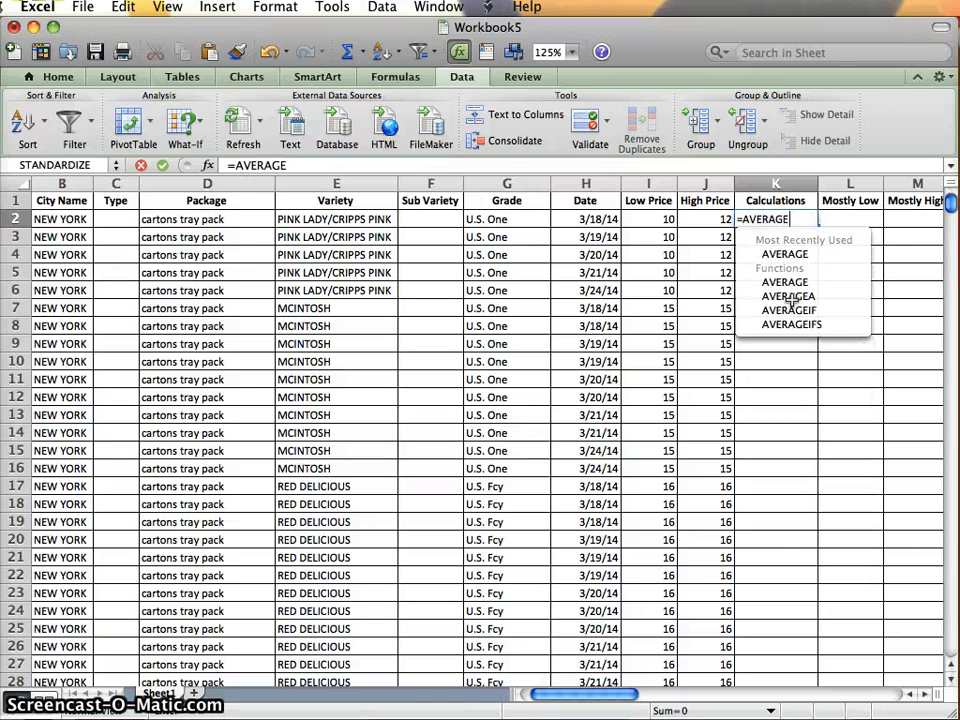
type("(")
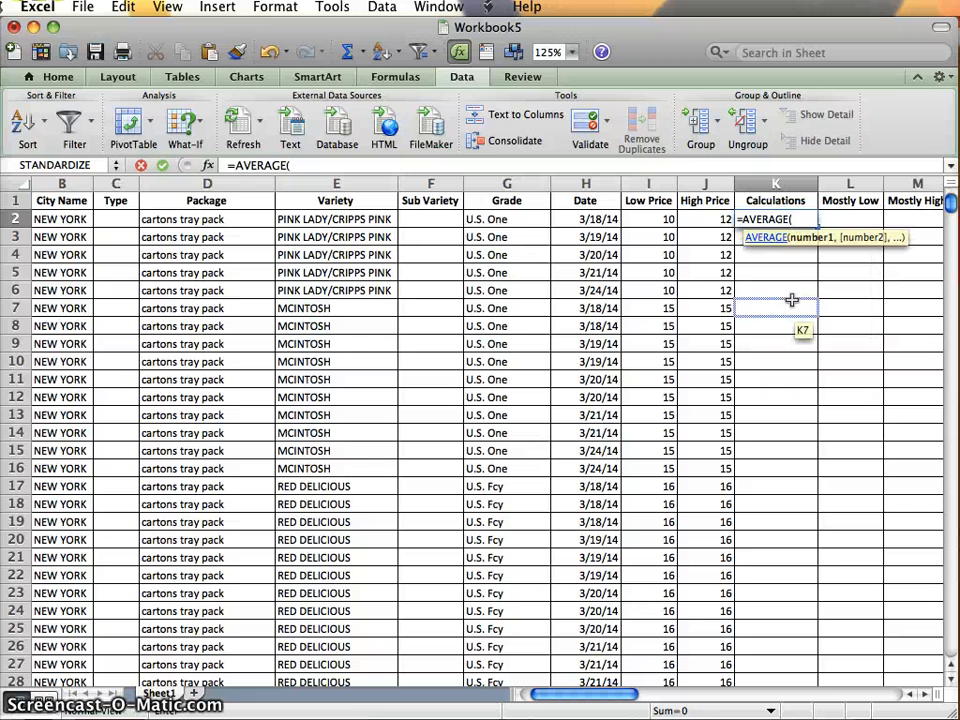
left_click(694, 182)
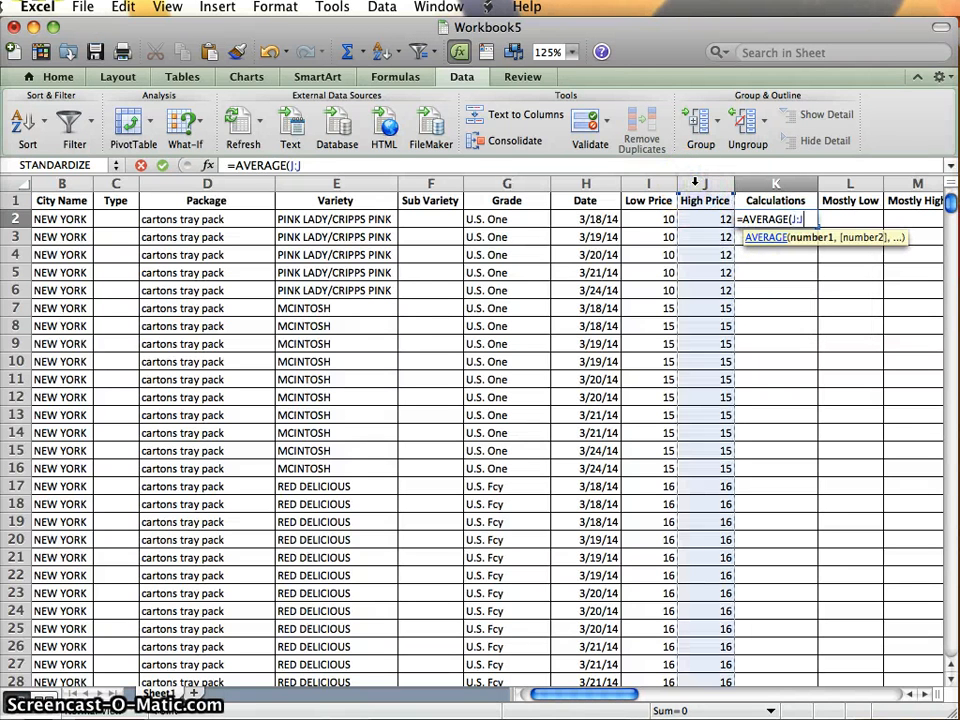
type(")")
key("Return")
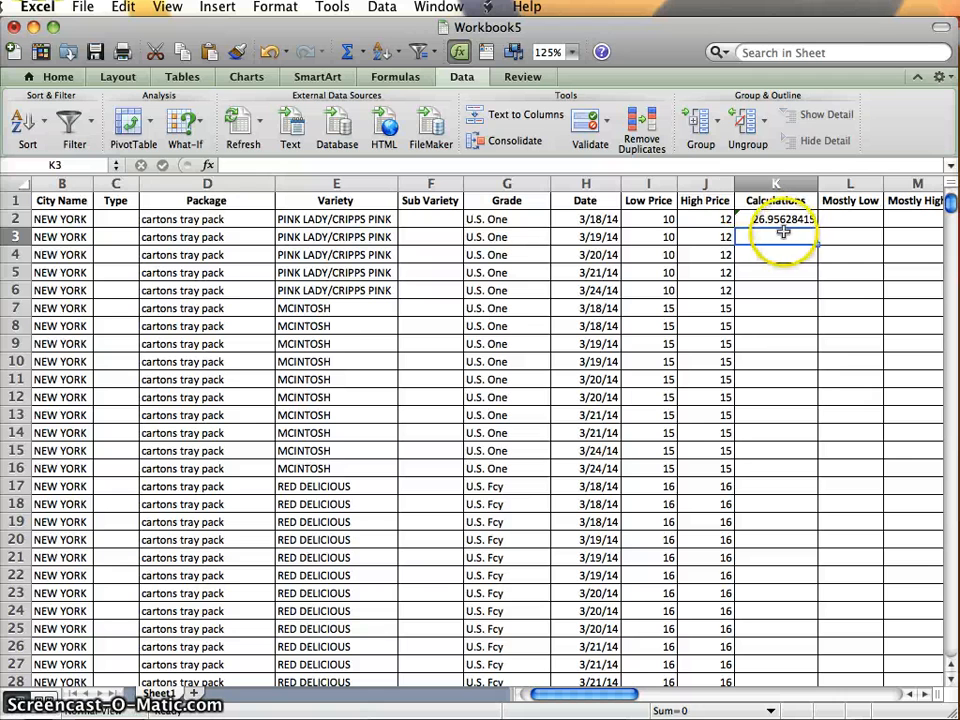
Calculate the sample standard deviation of the High Price column in cell K3 with the formula =STDEV.S(J:J).
type("=")
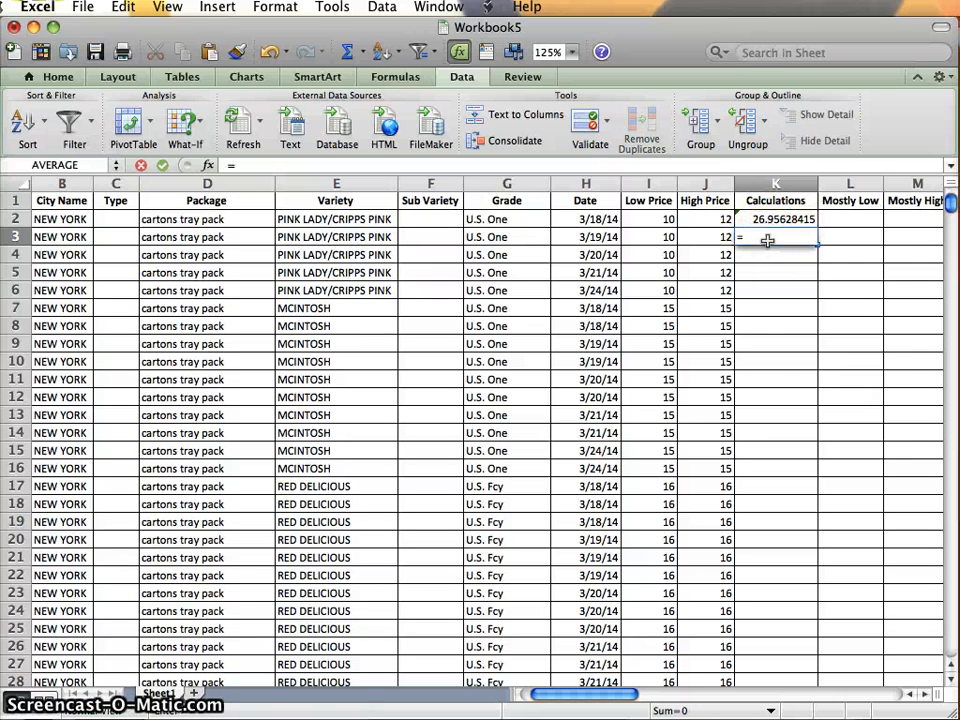
type("STANDARDIZE")
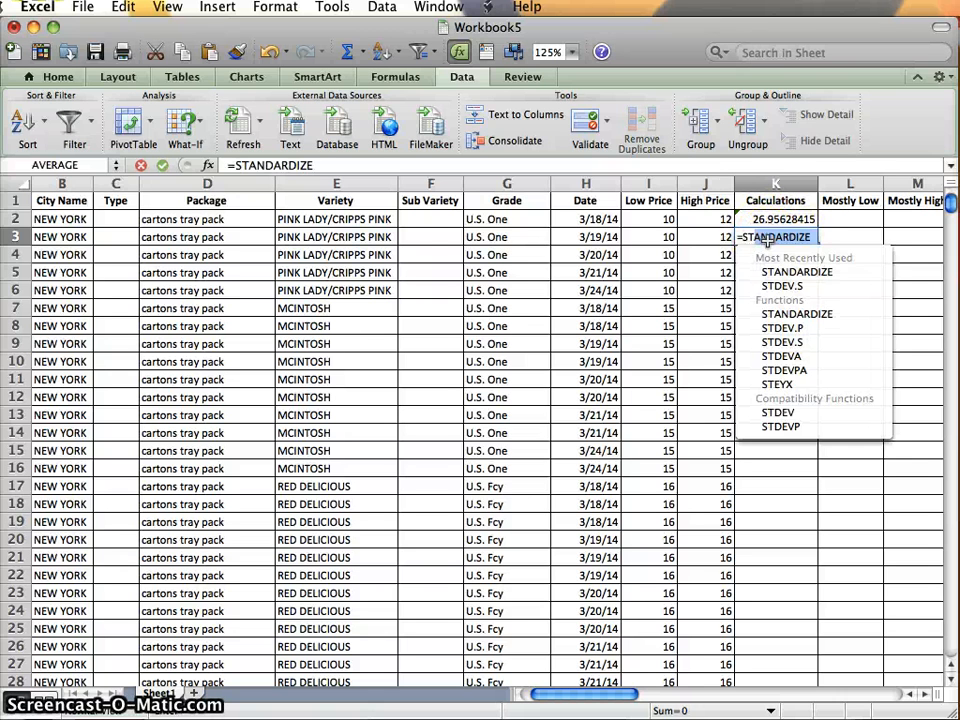
key("Down")
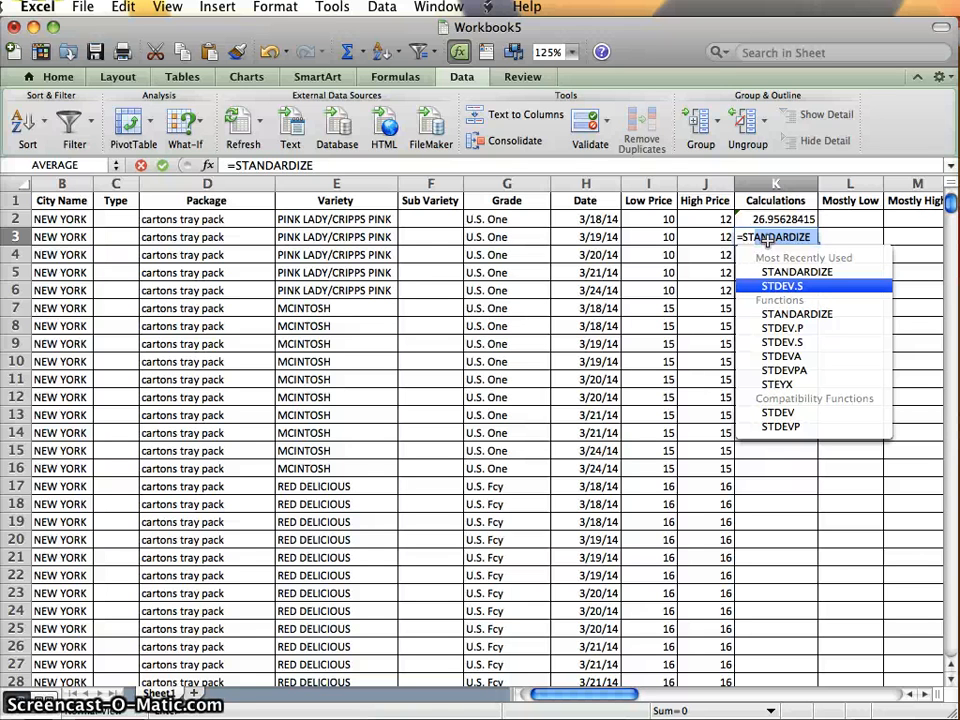
key("Tab")
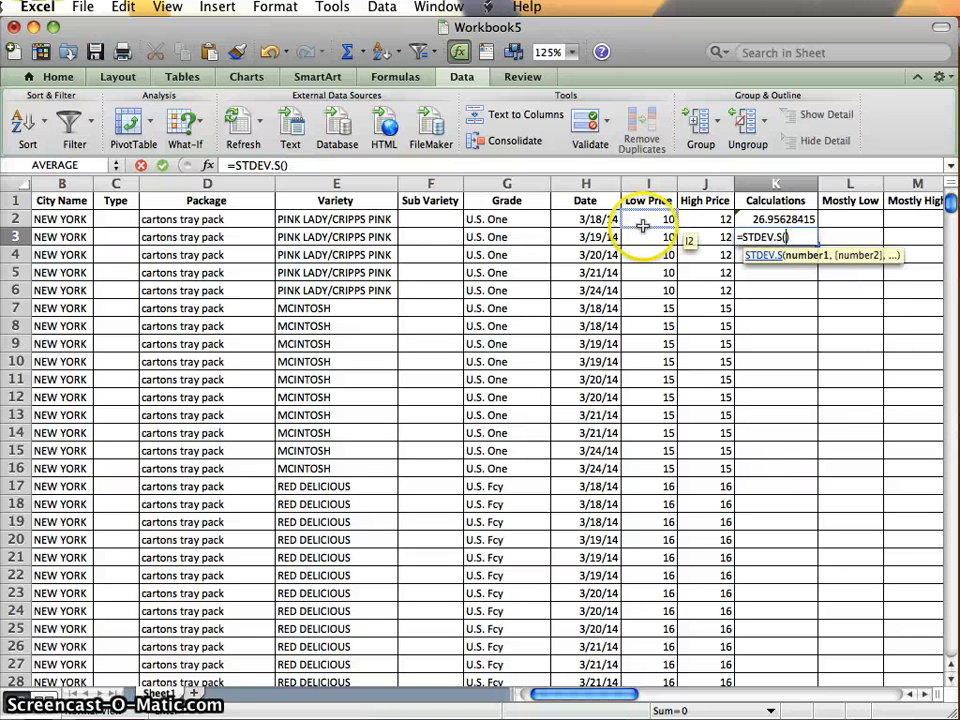
left_click(703, 183)
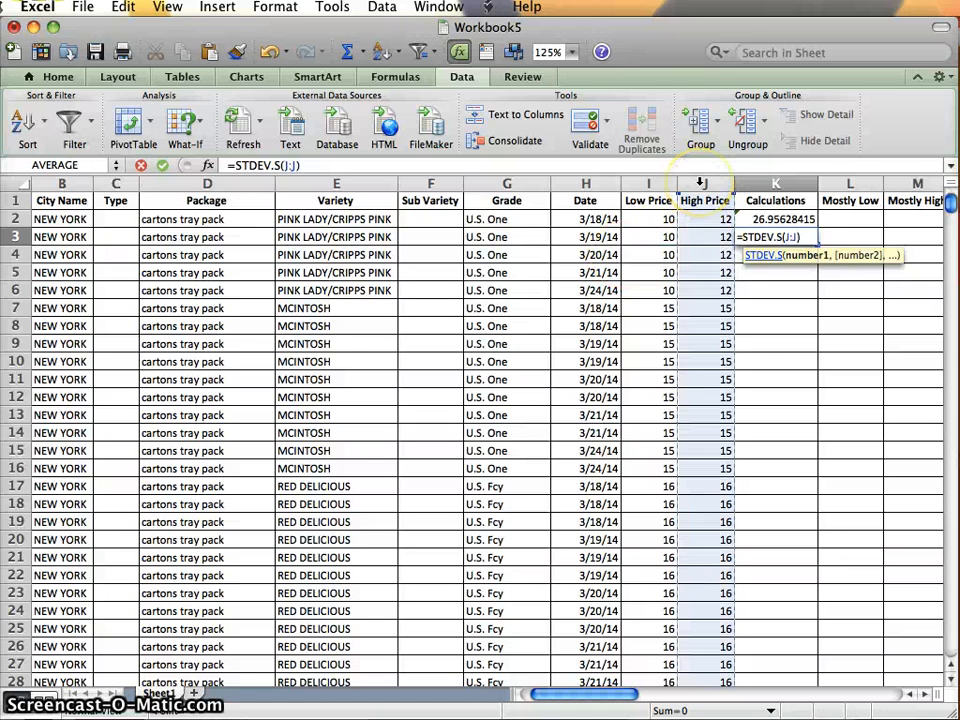
key("Return")
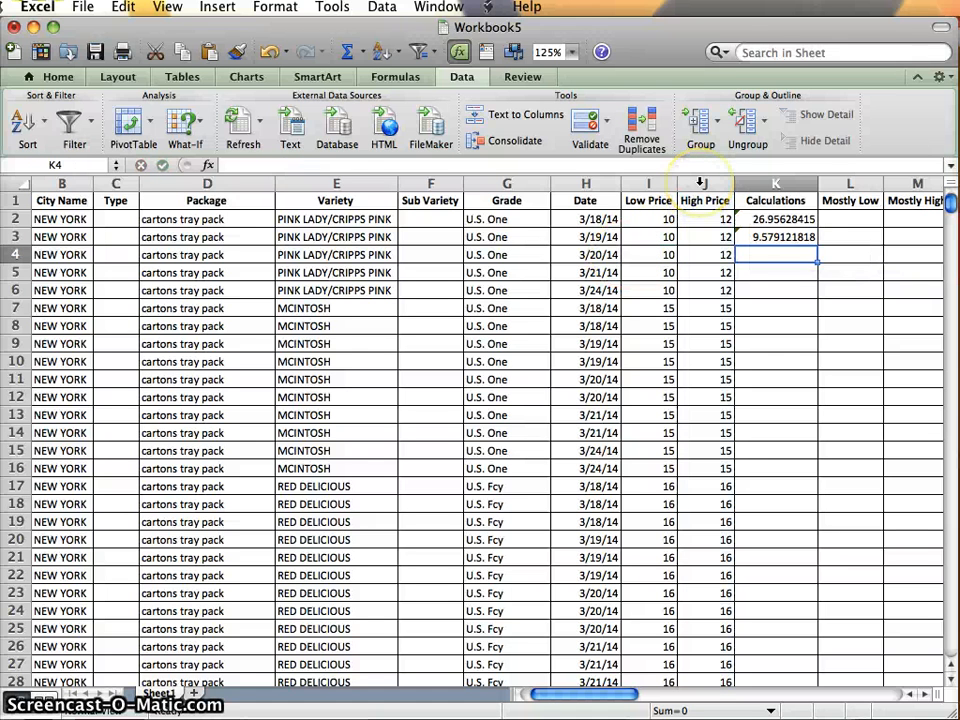
Enter the label "Mean" in cell L2, next to the average.
left_click(781, 256)
left_click(770, 184)
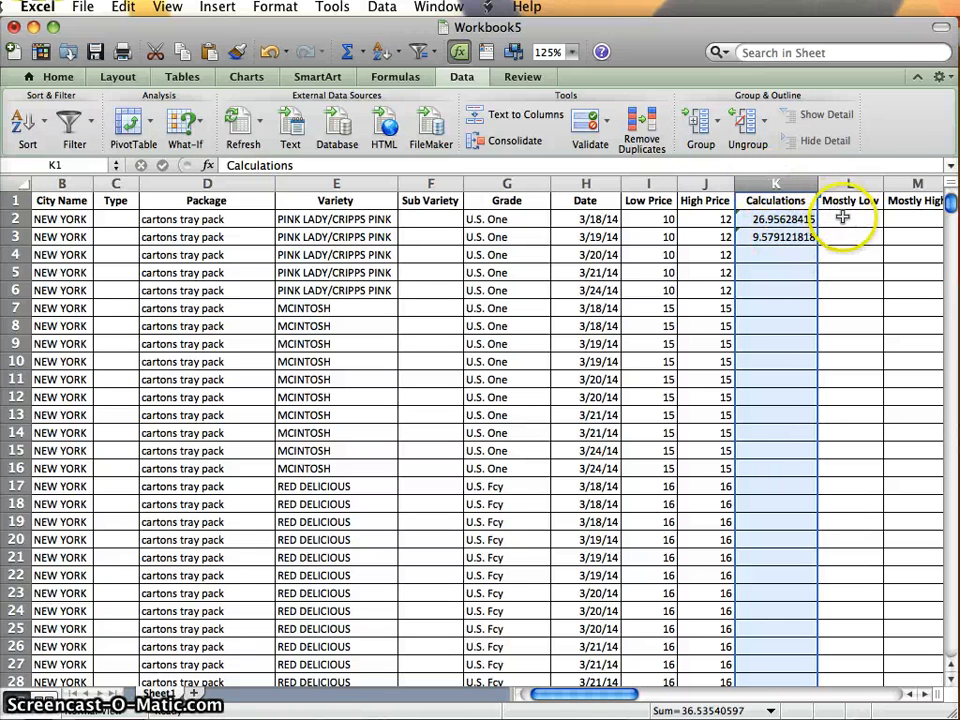
left_click(846, 219)
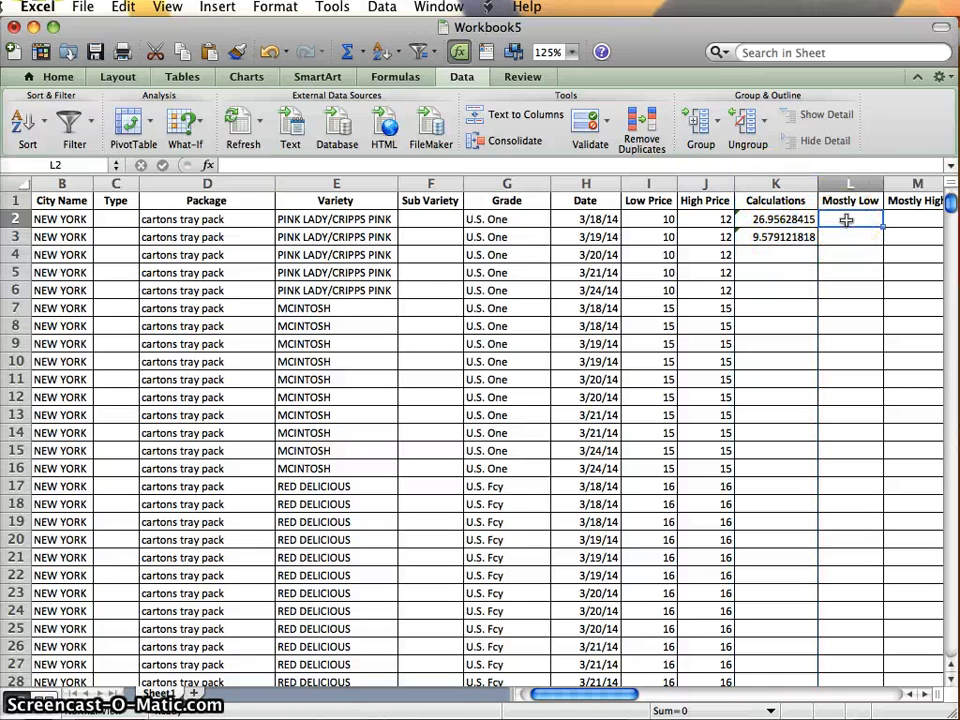
type(",")
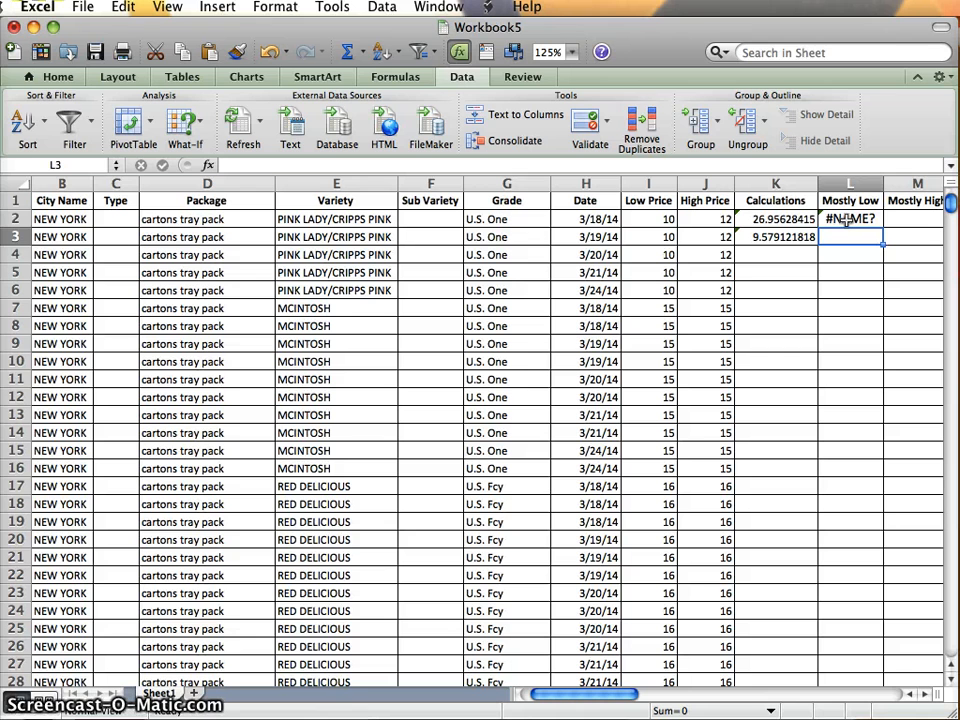
left_click(846, 220)
key("BackSpace")
type("Mean")
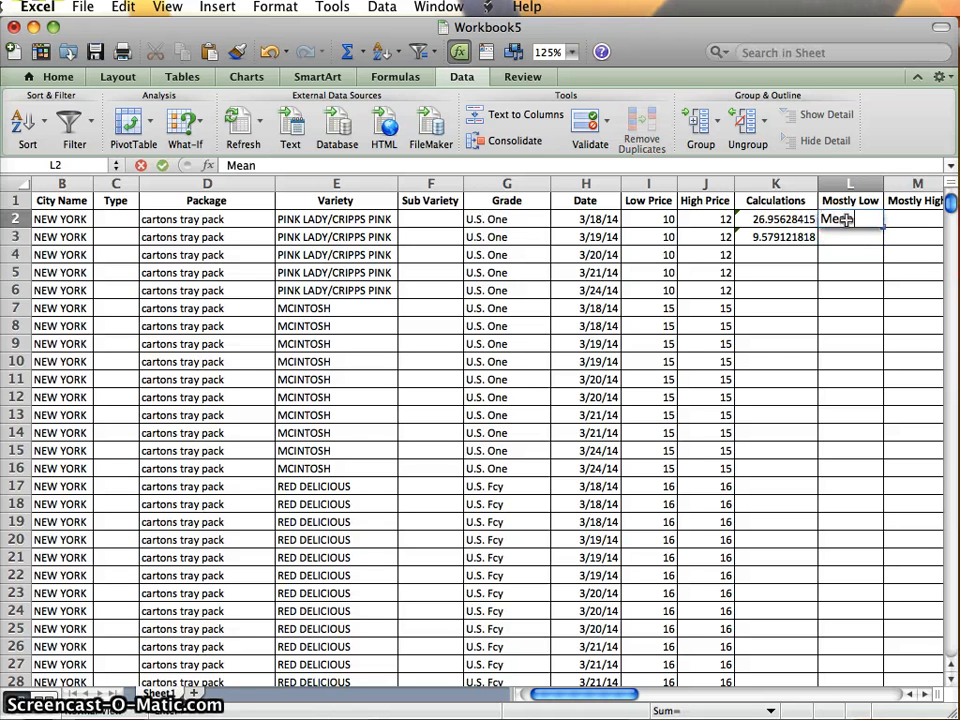
key("Return")
Label the standard deviation "StandardDev" in cell L3 and widen column L so the label fits on one line.
type("StandardDV")
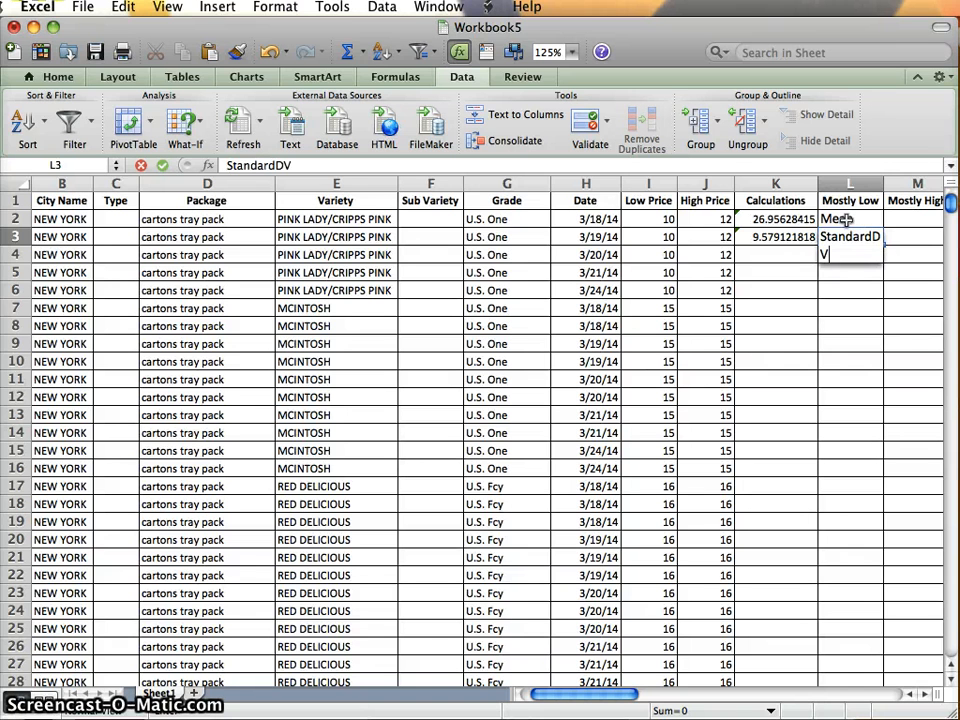
key("BackSpace")
type("dv")
key("Return")
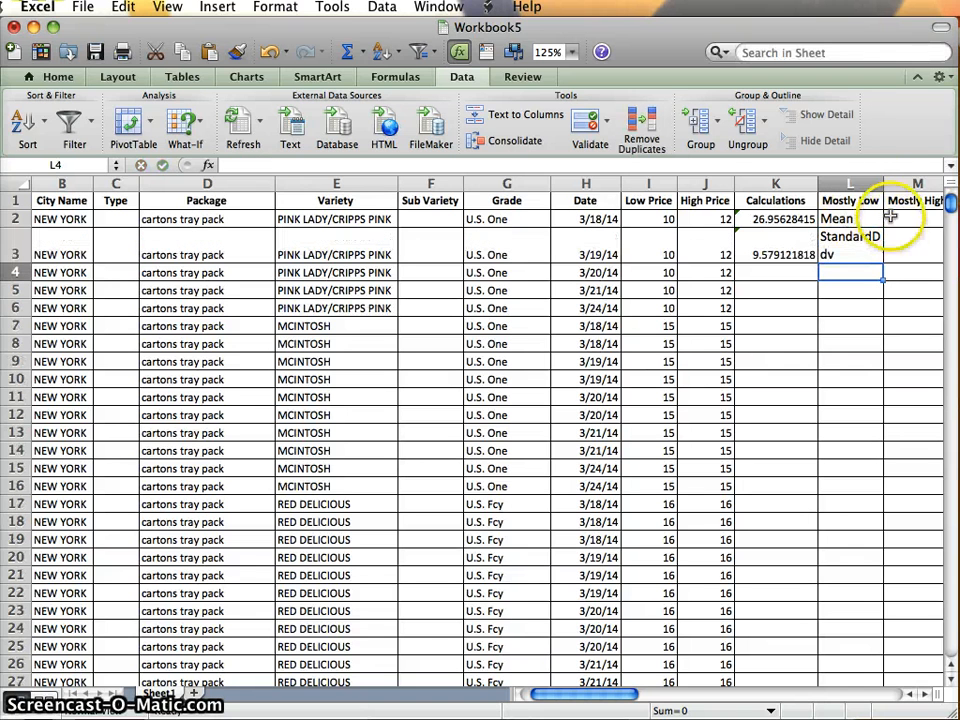
left_click_drag(884, 183, 897, 183)
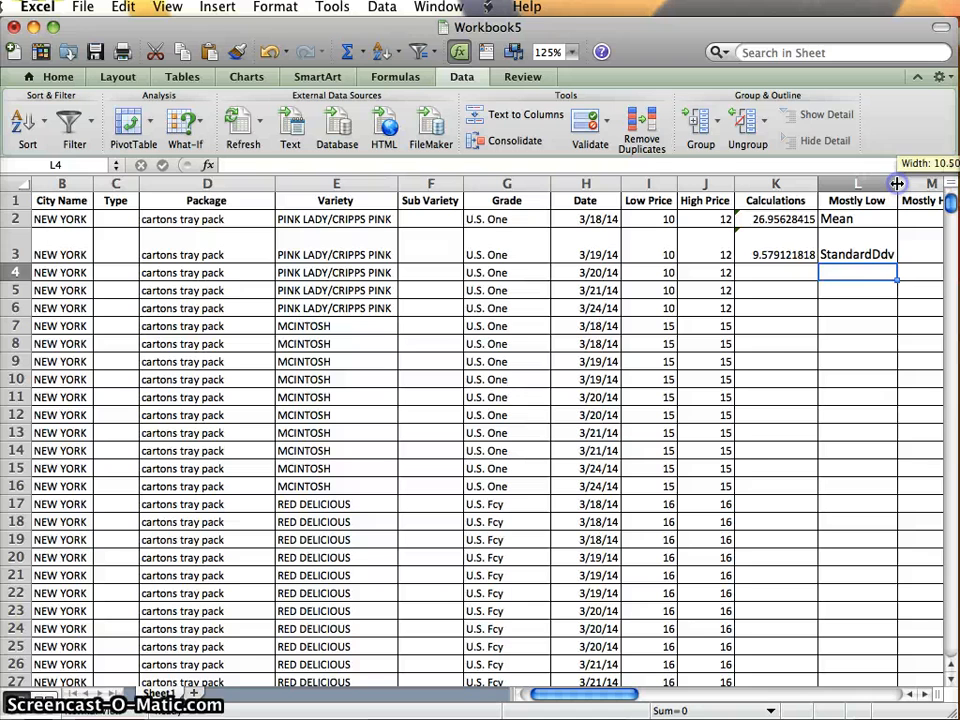
double_click(886, 257)
key("BackSpace")
type("e")
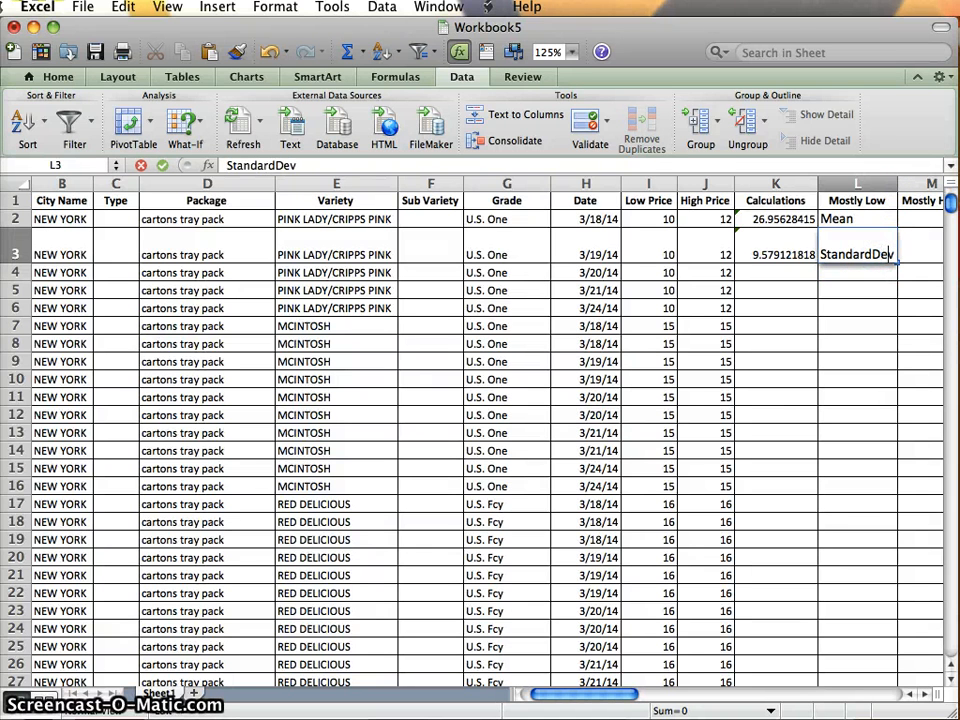
Calculate the median of the whole High Price column in cell K4 with the formula =MEDIAN(J:J).
left_click(791, 271)
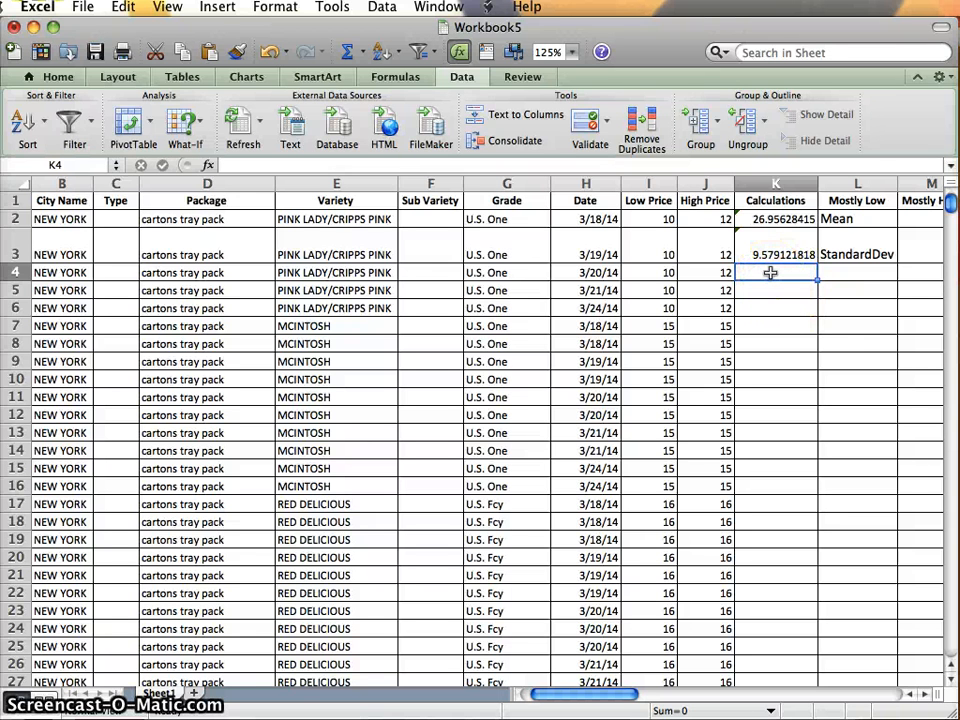
type("=MEDIAN")
key("Return")
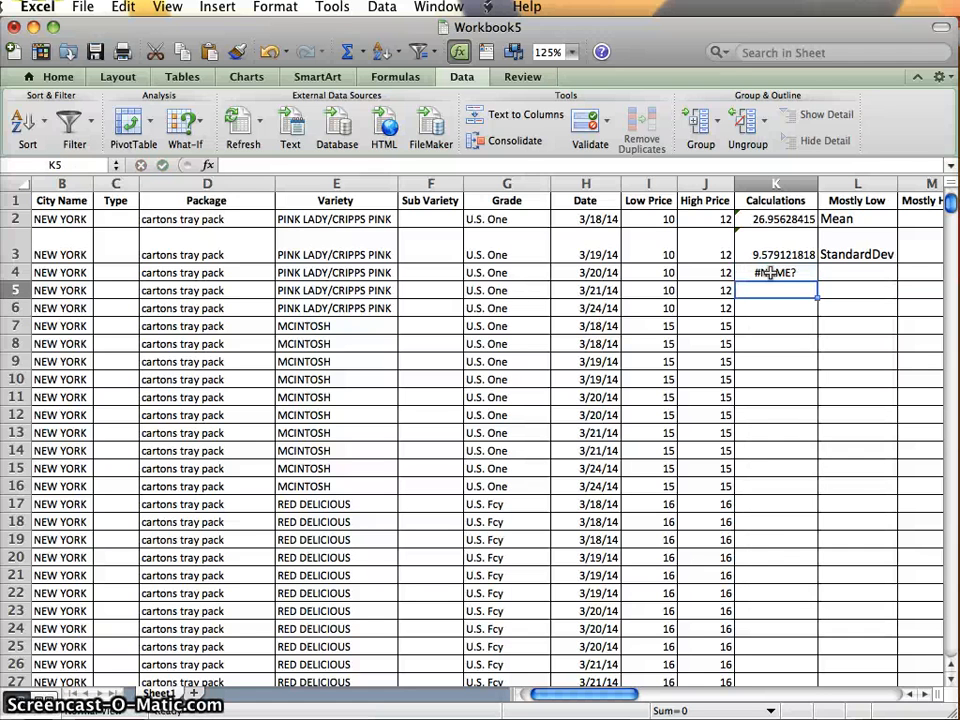
left_click(770, 272)
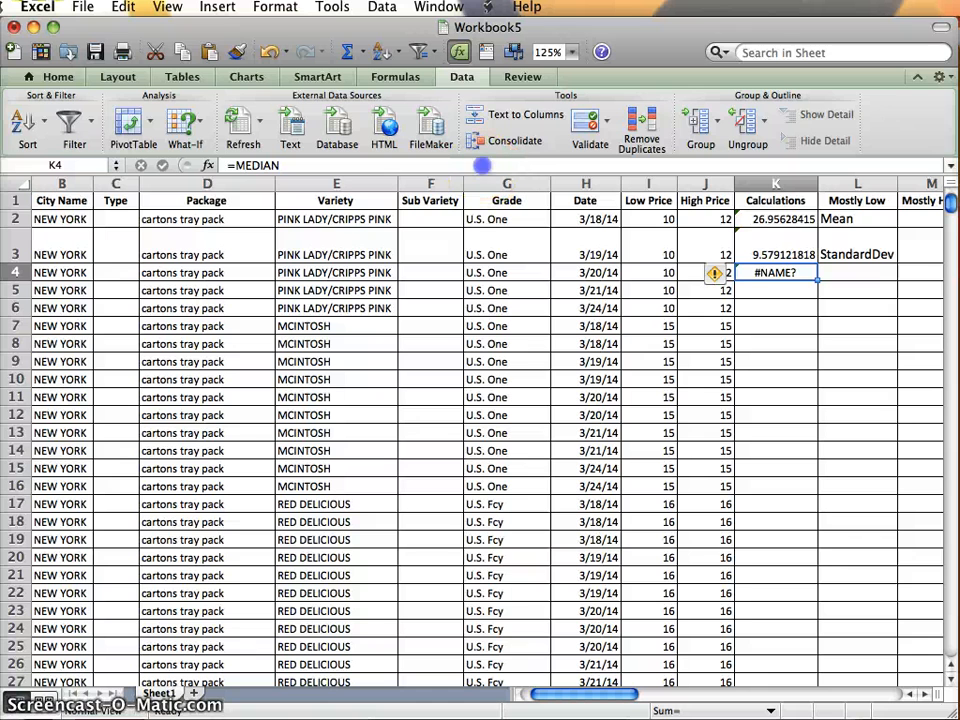
left_click(482, 166)
type("(")
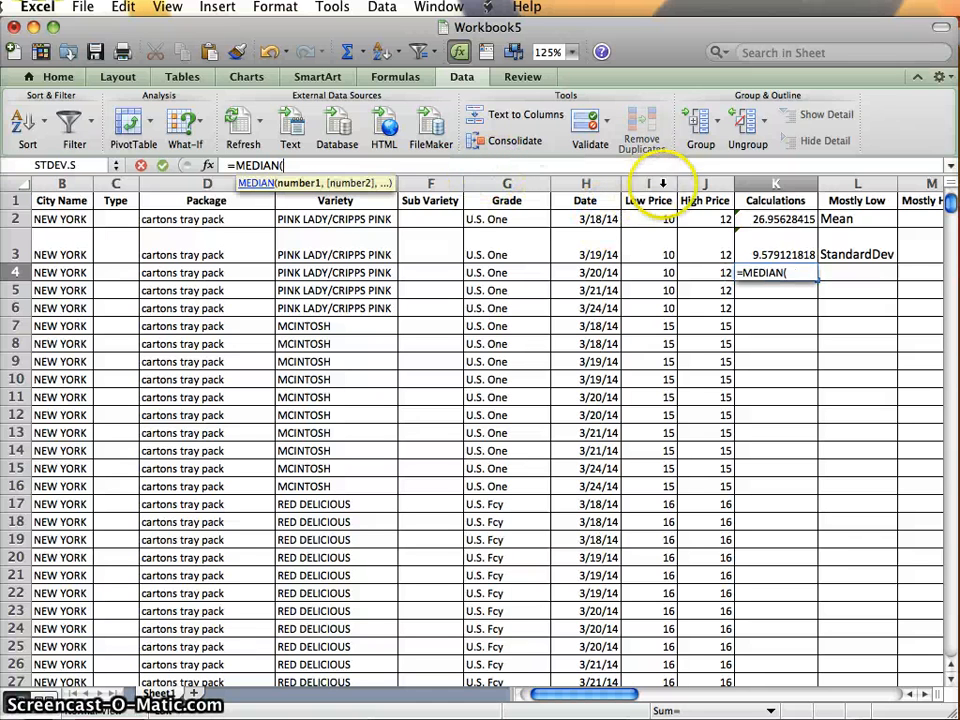
left_click(708, 183)
type(")")
key("Return")
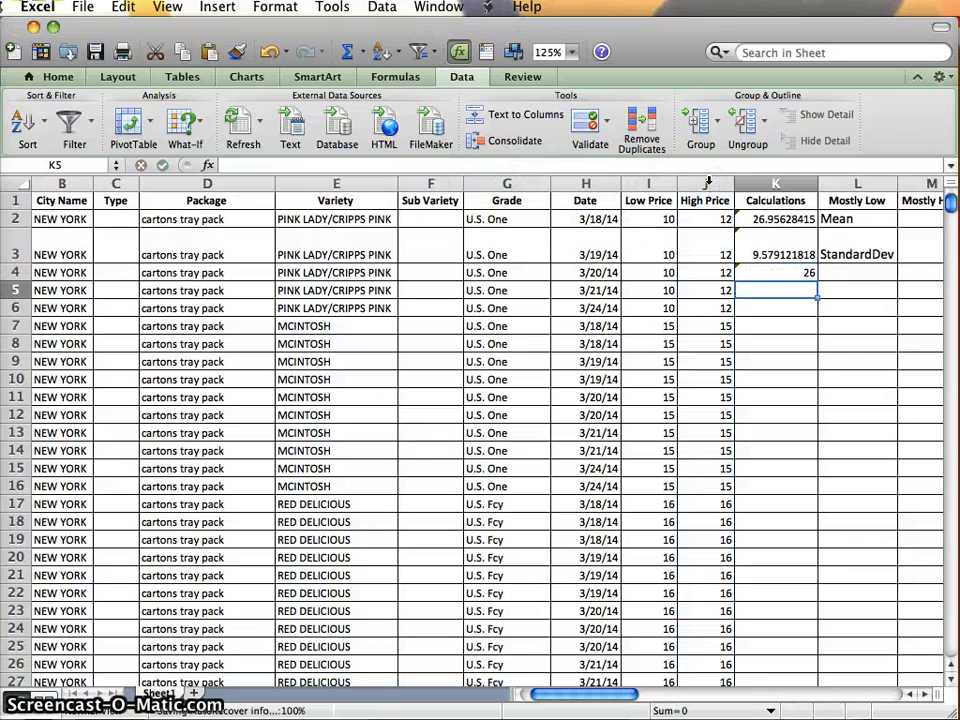
Calculate the first quartile of the High Price column in cell K5 with the formula =QUARTILE(J:J,1).
type("=")
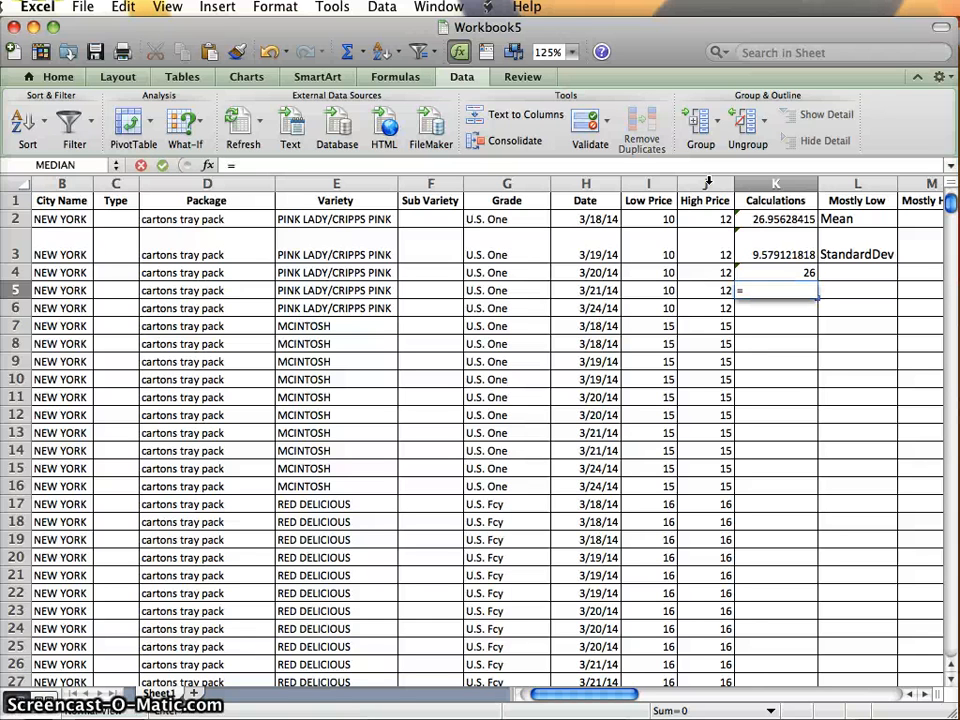
type("QUARTILE")
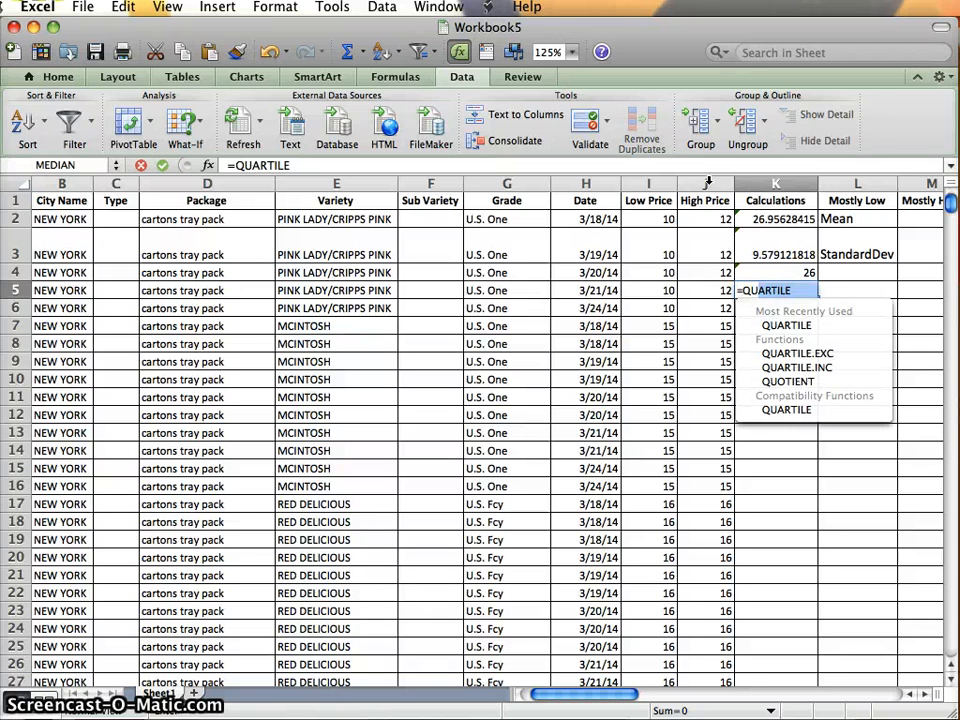
double_click(790, 325)
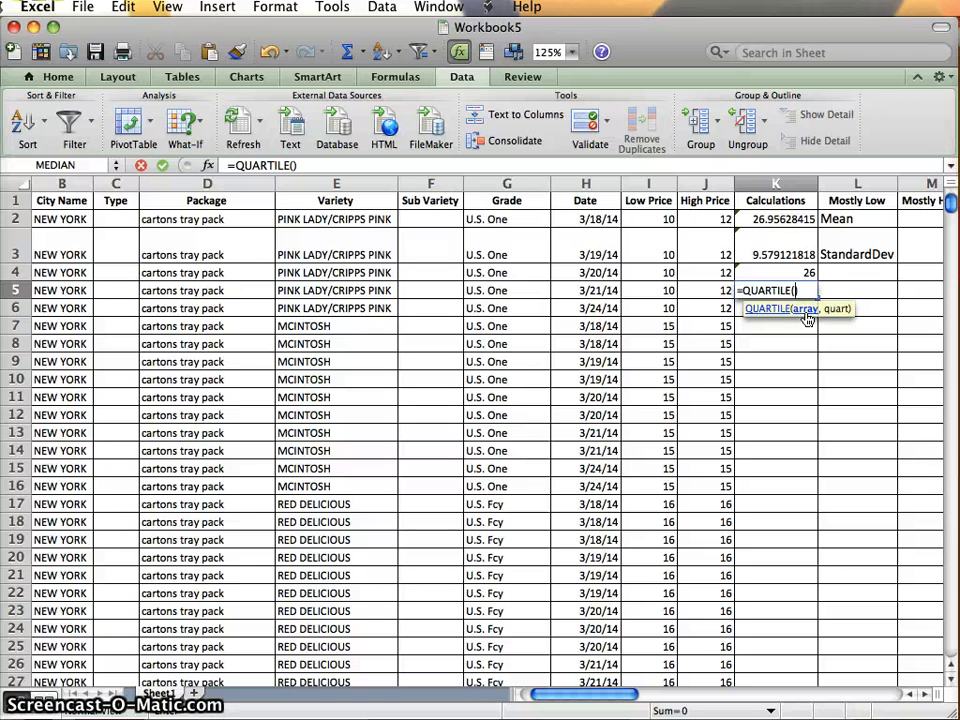
left_click(808, 316)
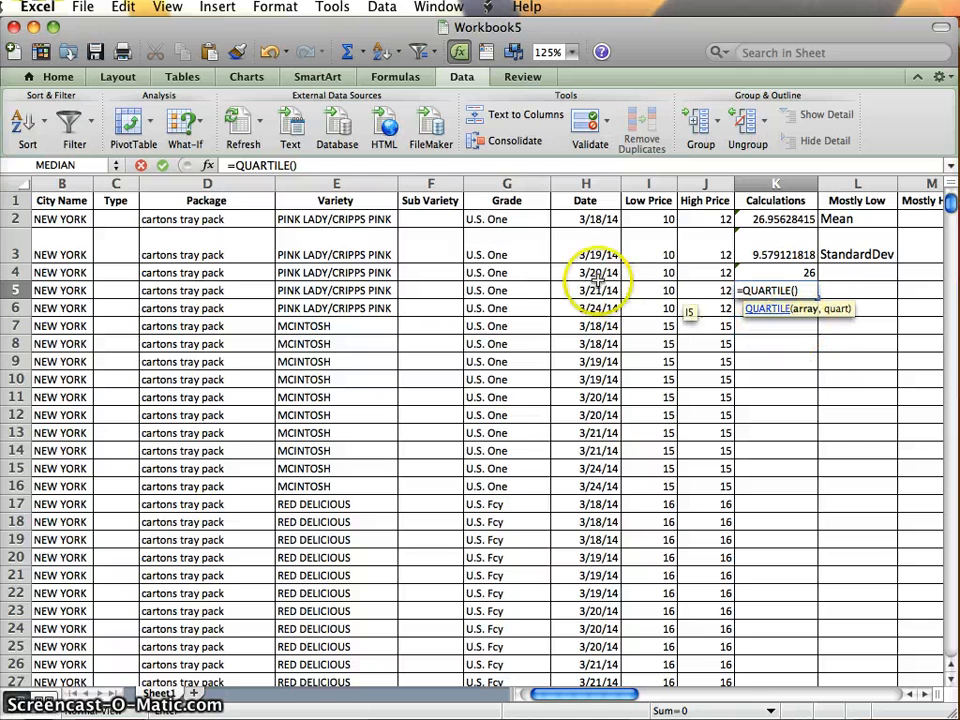
left_click(697, 183)
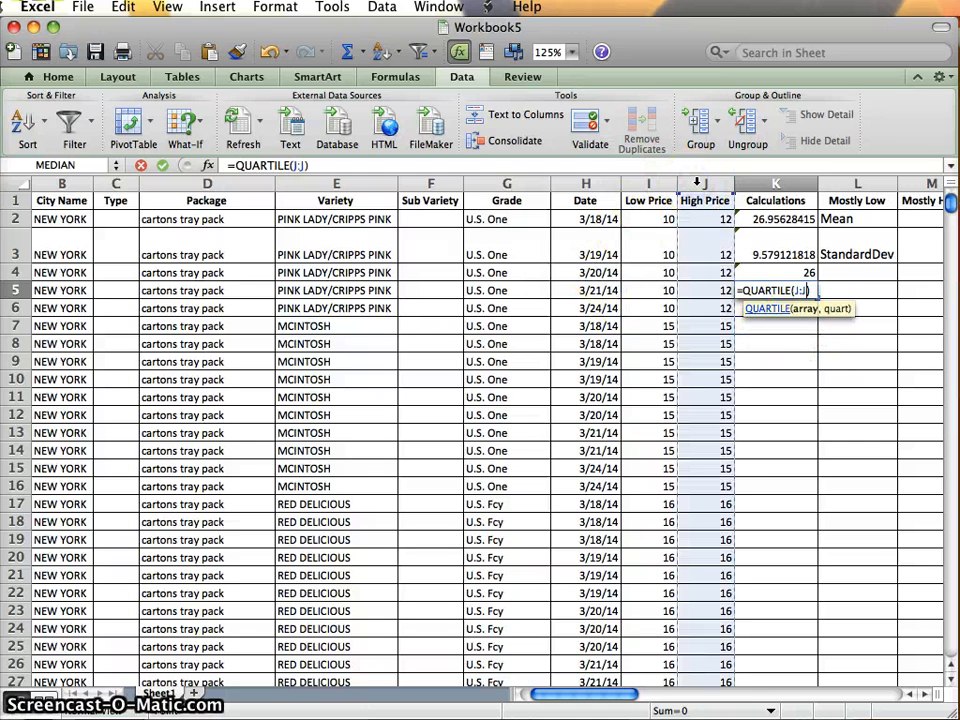
type(",")
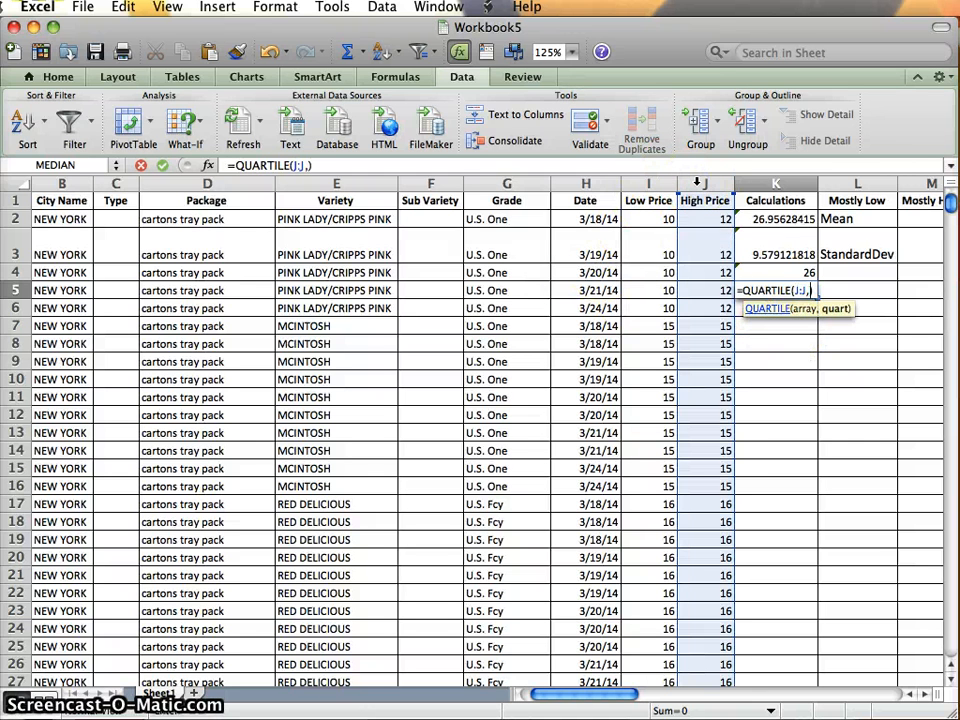
type("1")
key("Return")
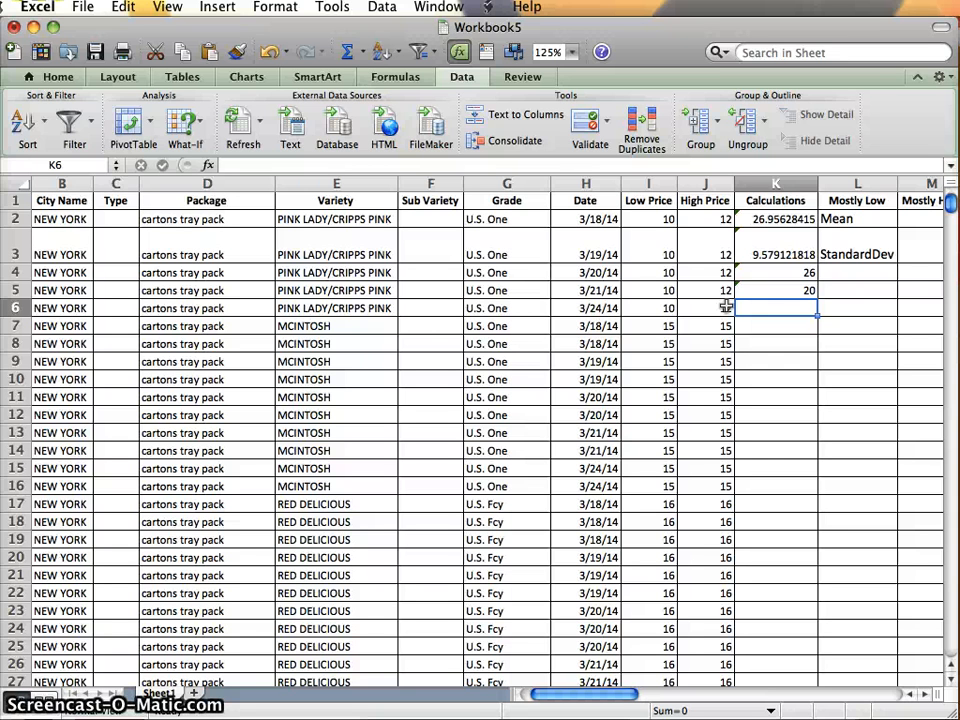
Calculate the third quartile of the High Price column in cell K6 with the formula =QUARTILE(J:J,3).
type("=QUARTILE")
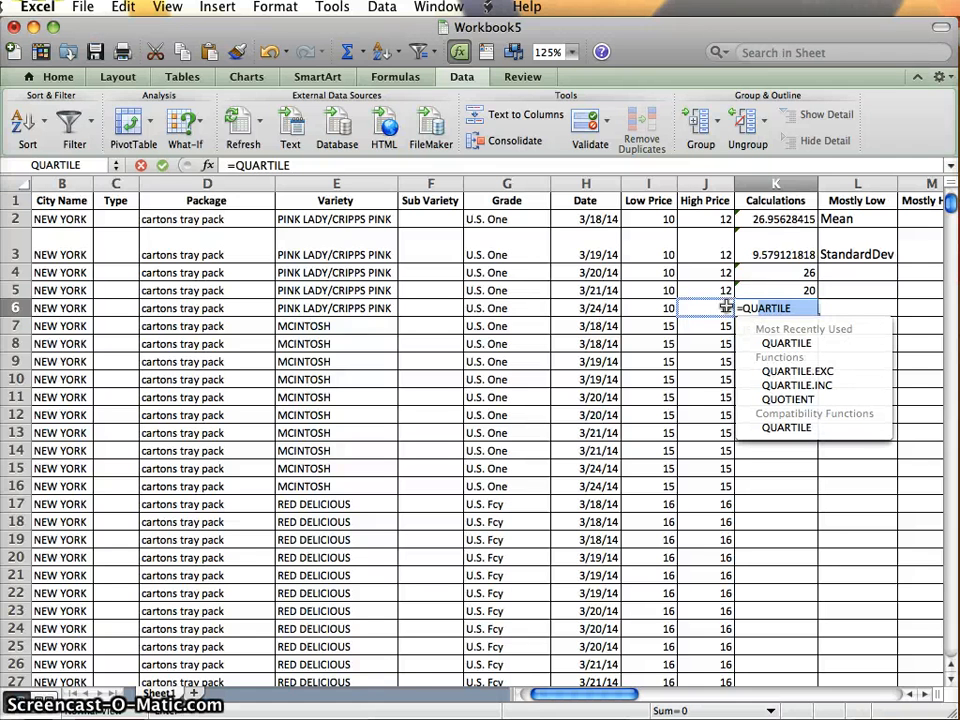
left_click(788, 343)
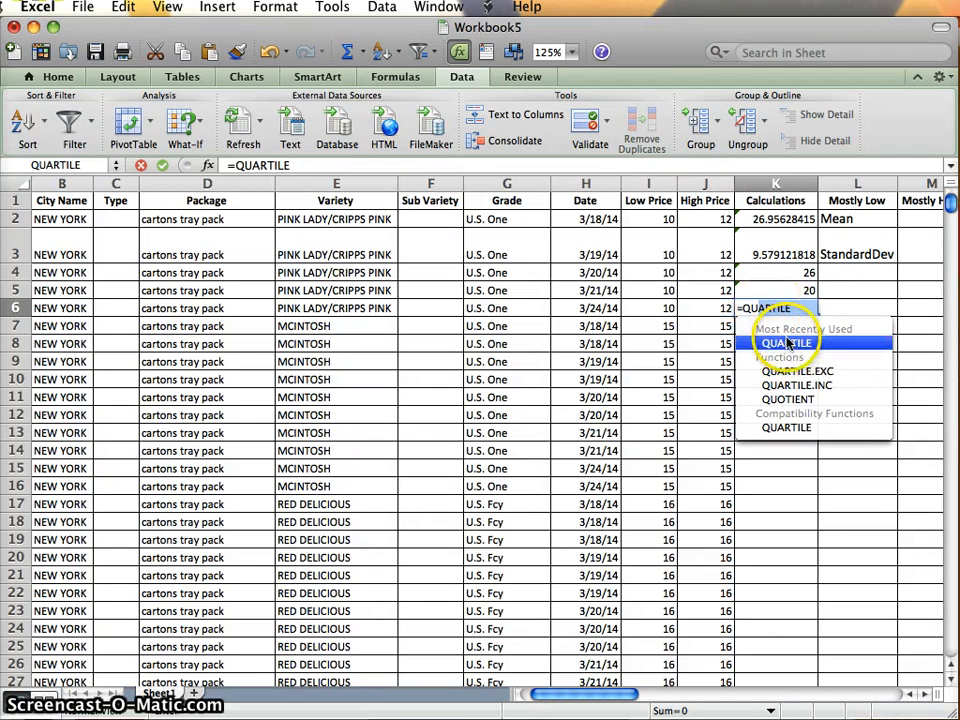
double_click(788, 343)
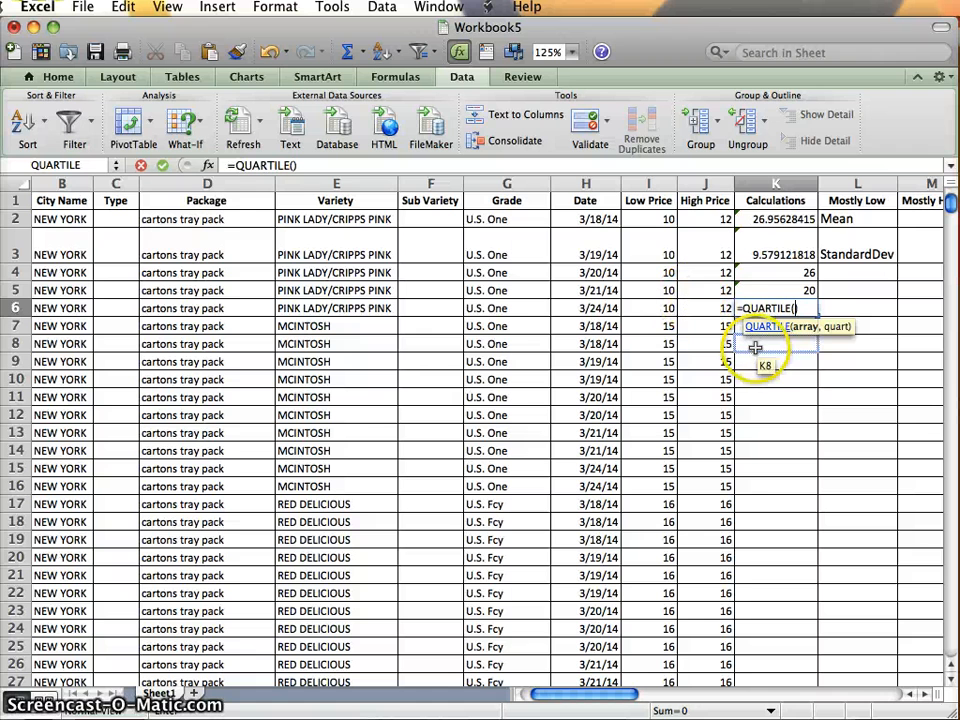
left_click(700, 184)
type(",")
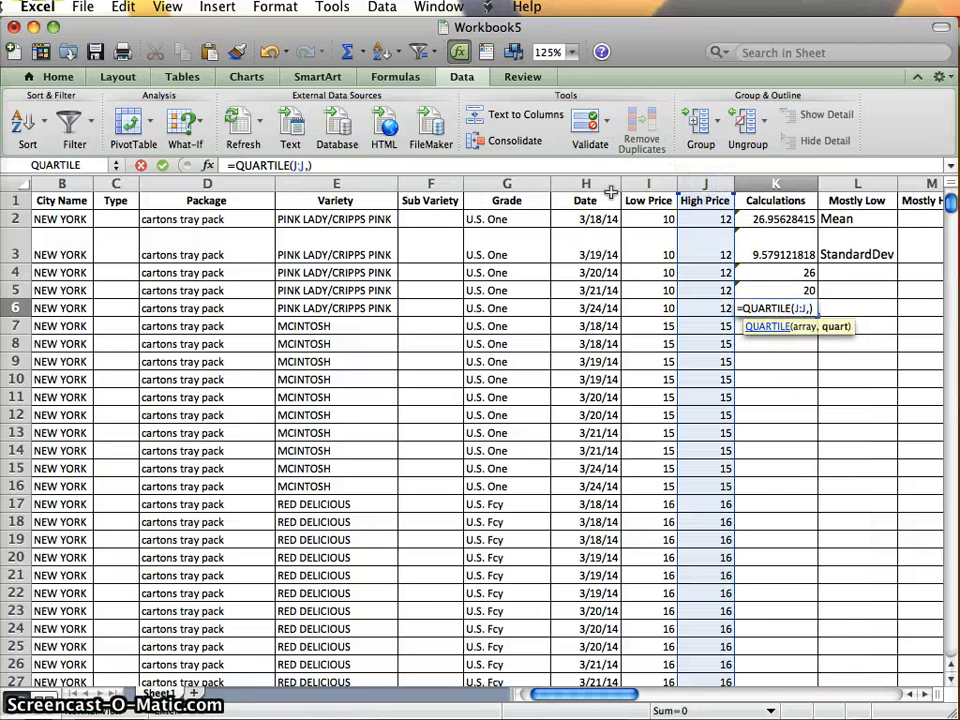
type("3")
key("Return")
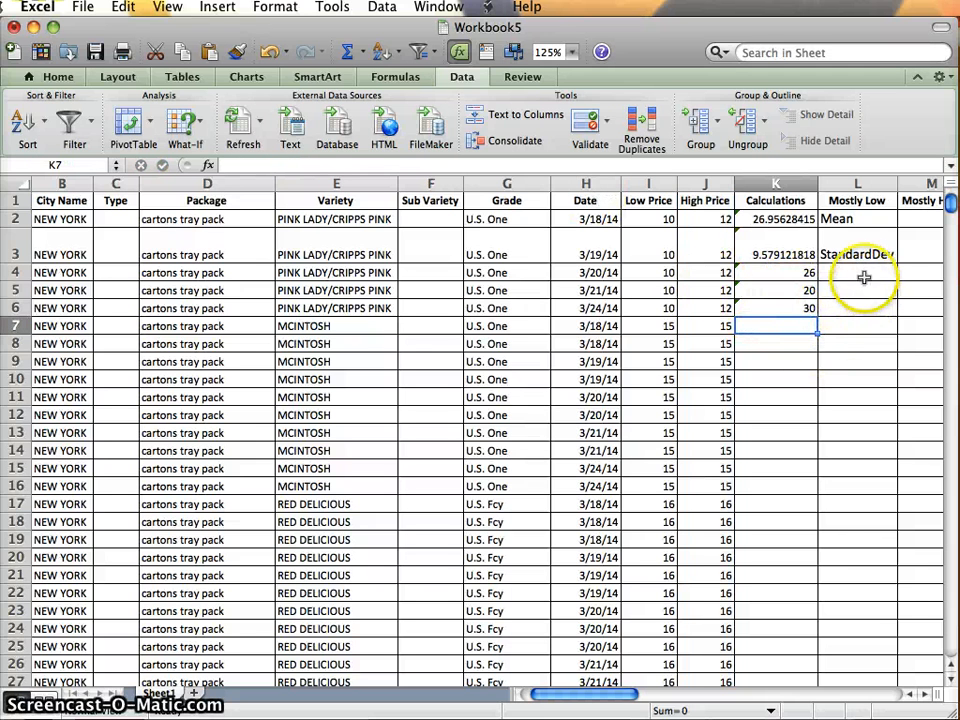
Enter the label "Median" in cell L4, with only the first letter capitalized.
left_click(862, 274)
type("MEDIAN")
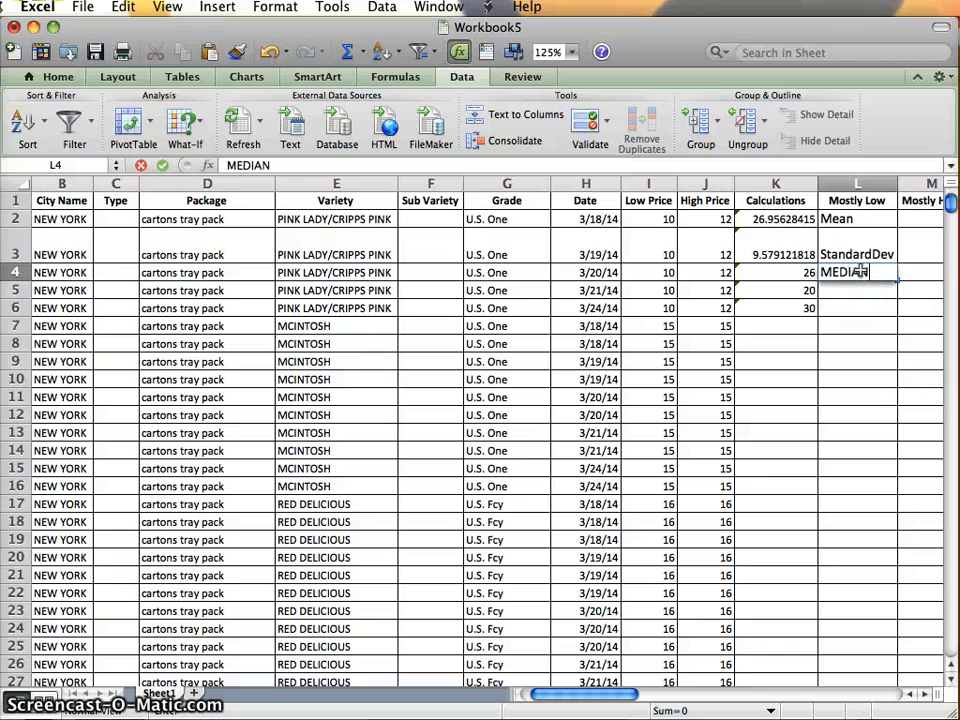
key("Return")
left_click(862, 271)
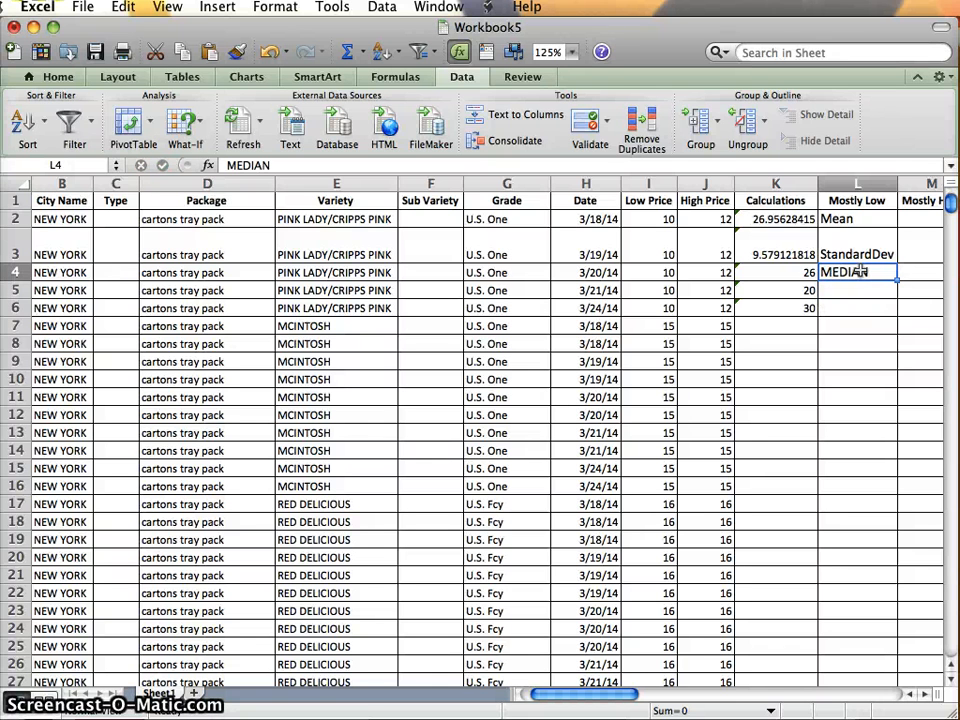
type("Median")
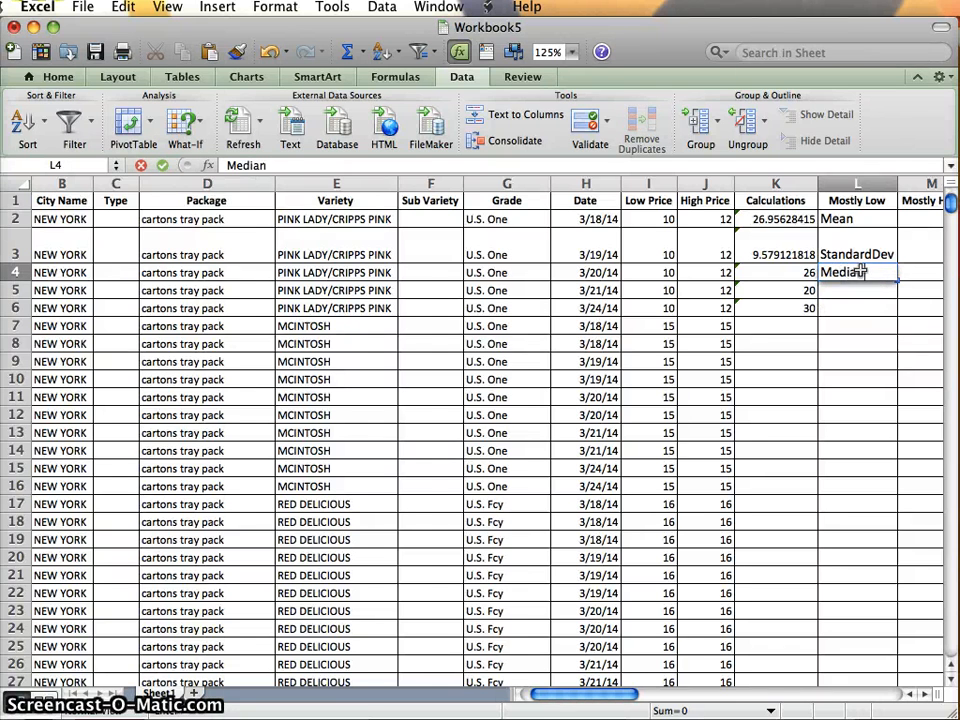
key("Tab")
Label the two quartiles "Q1" in cell L5 and "Q3" in cell L6.
left_click(812, 286)
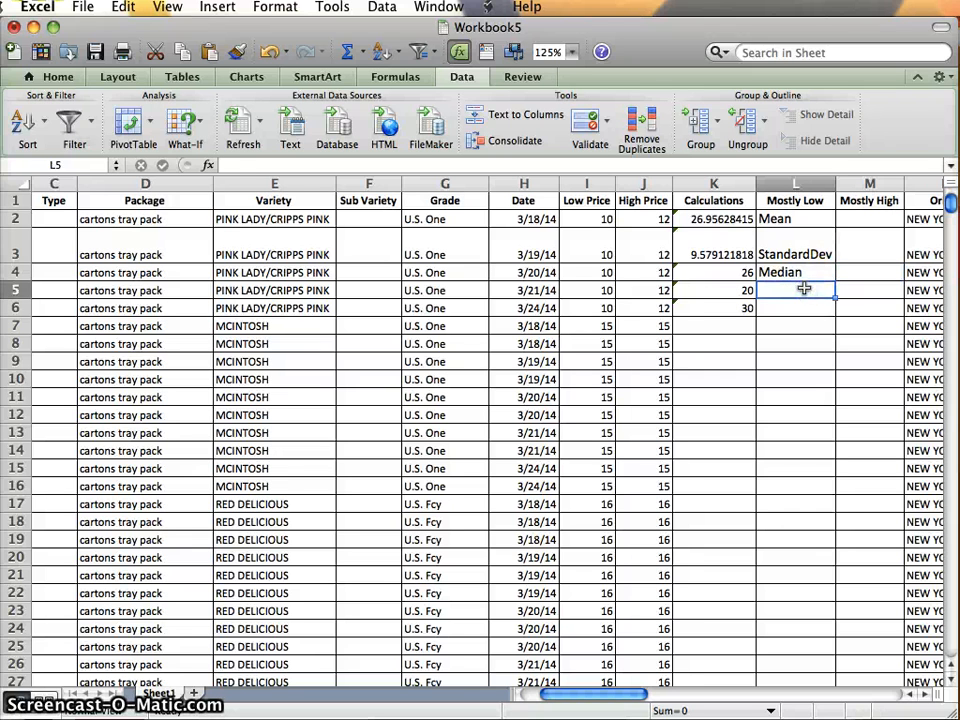
type("Q1")
key("Return")
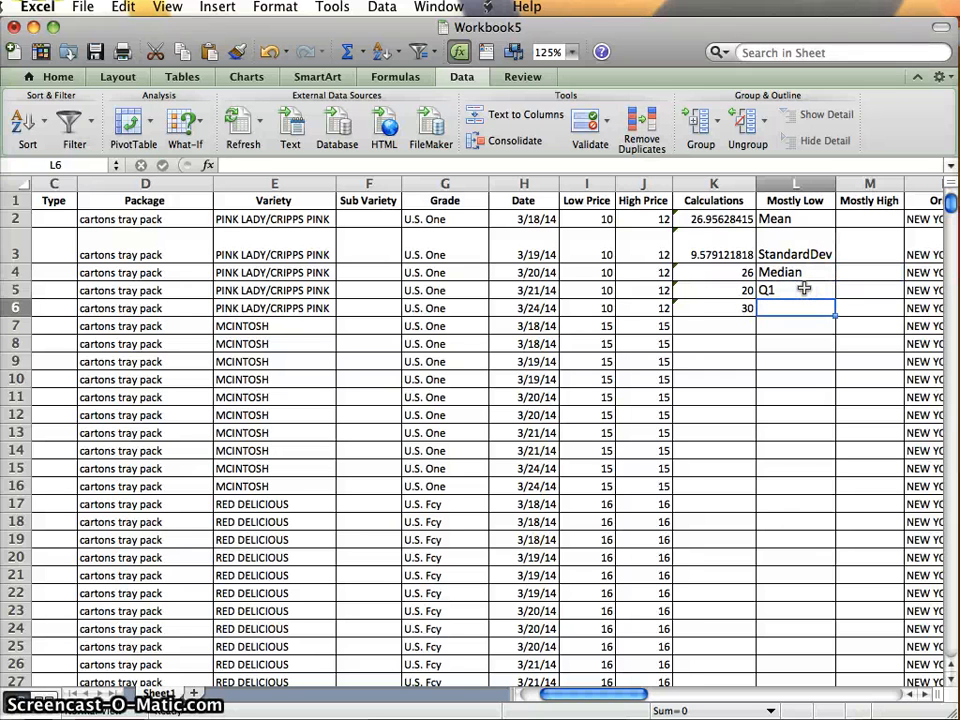
type("Q3")
key("Return")
Enter the interquartile range 10 in cell K7 and label it "IQR" in cell L7.
key("Left")
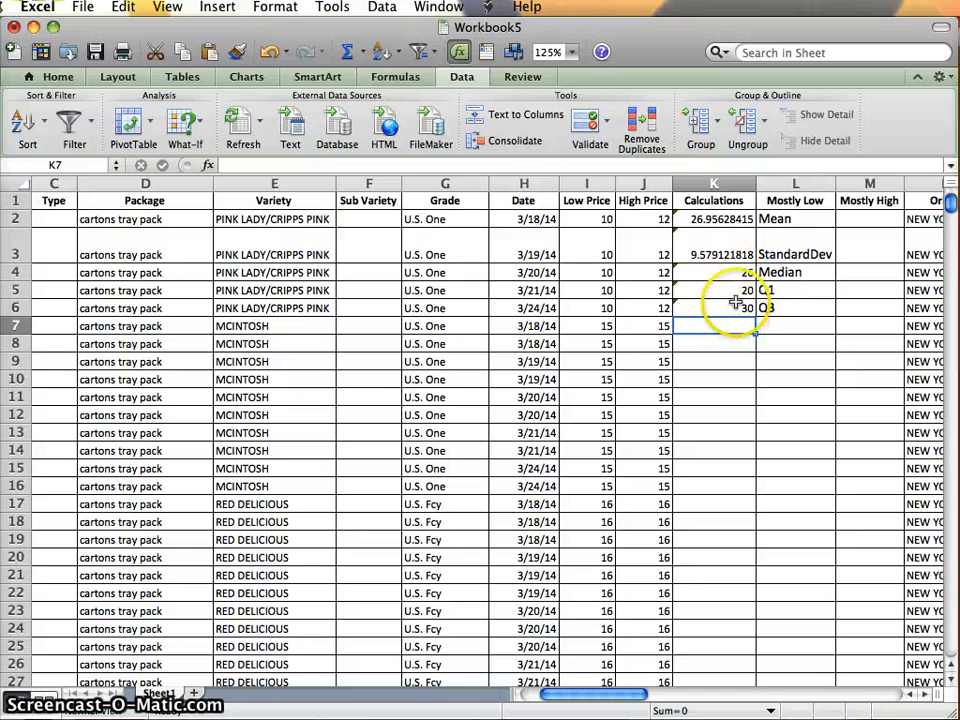
type("10")
key("Return")
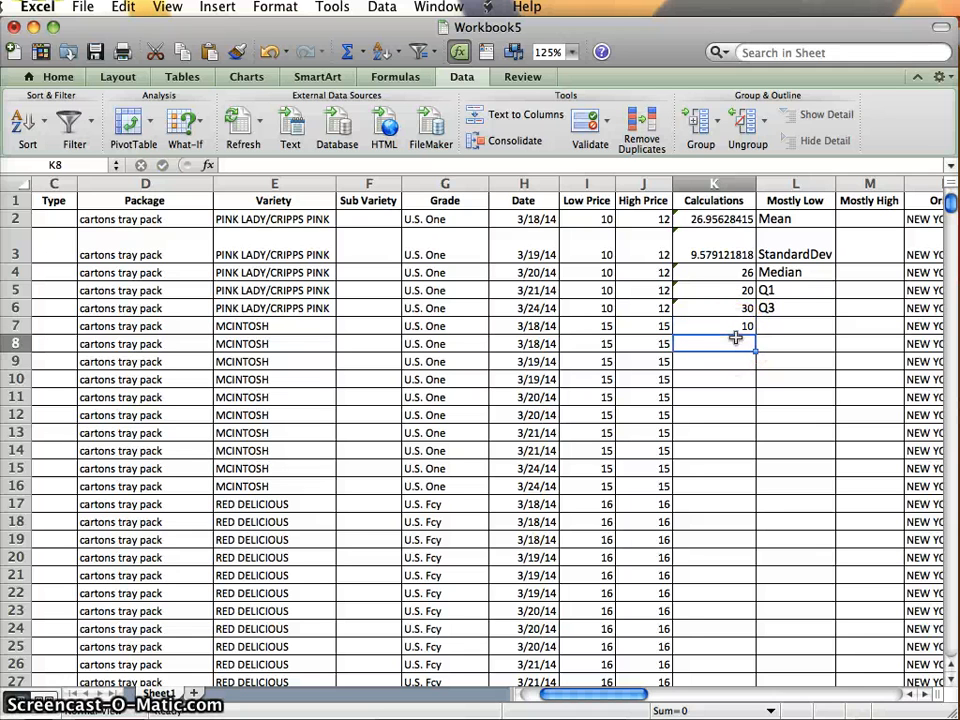
left_click(790, 328)
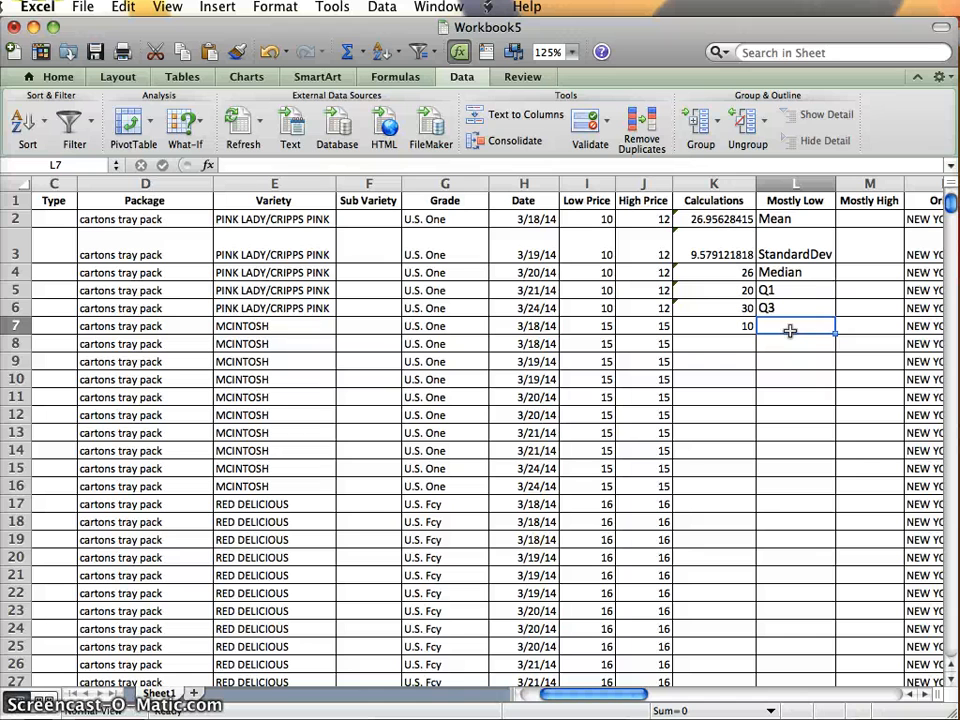
type("IQR")
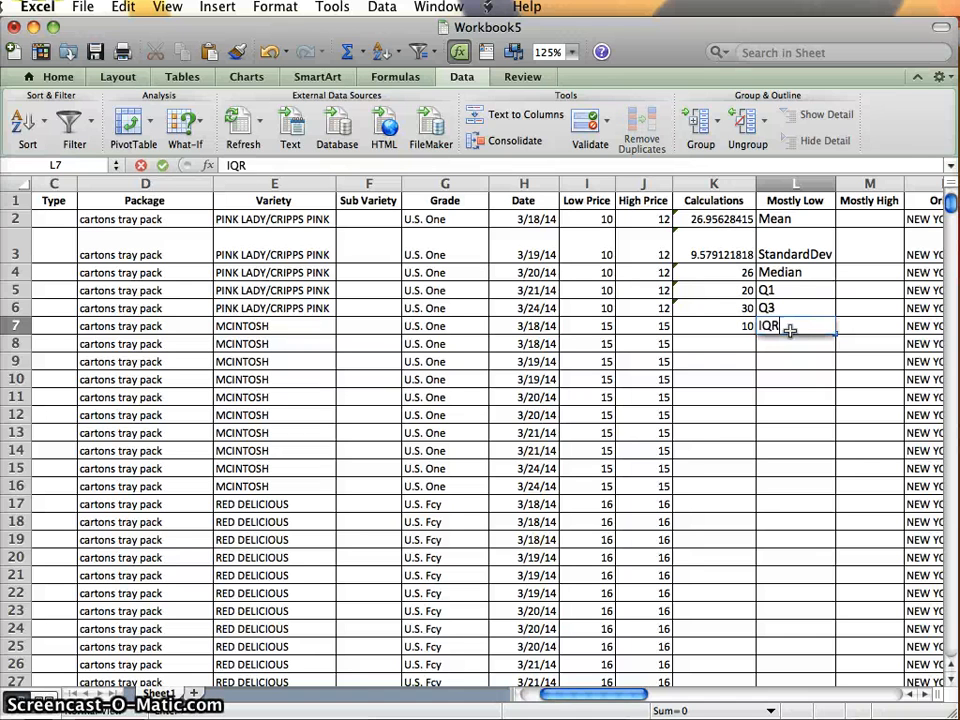
key("Return")
key("Left")
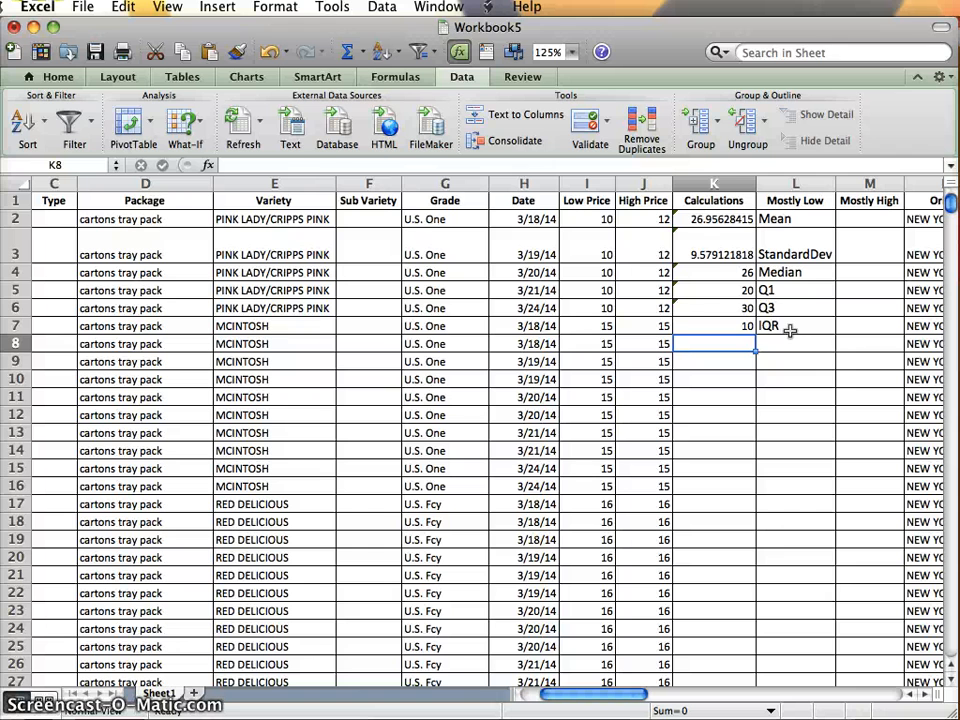
left_click(767, 290)
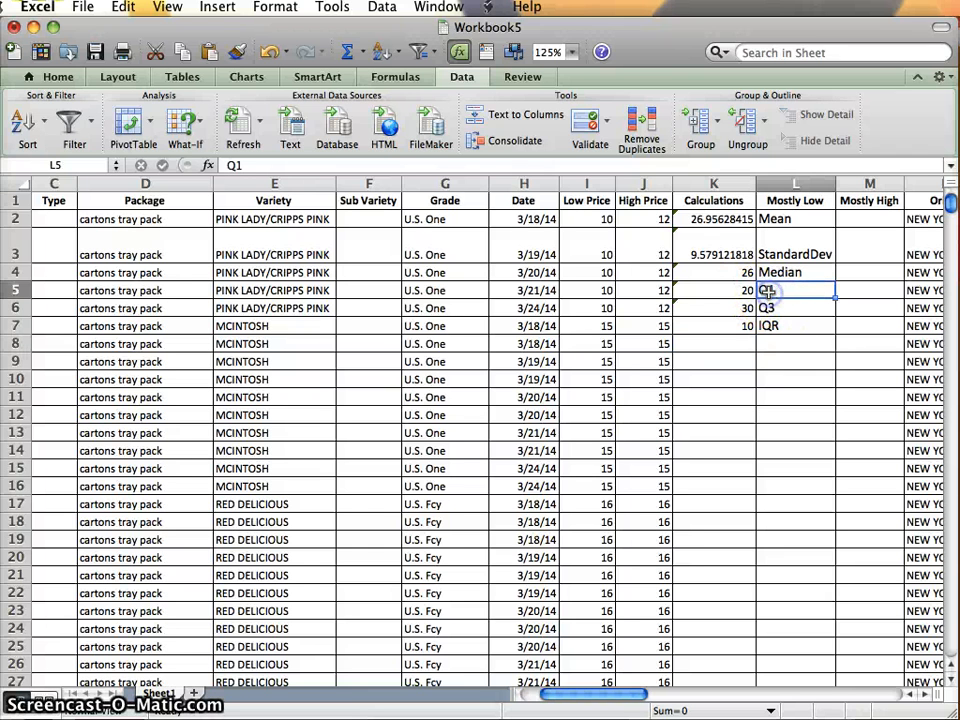
left_click(736, 326)
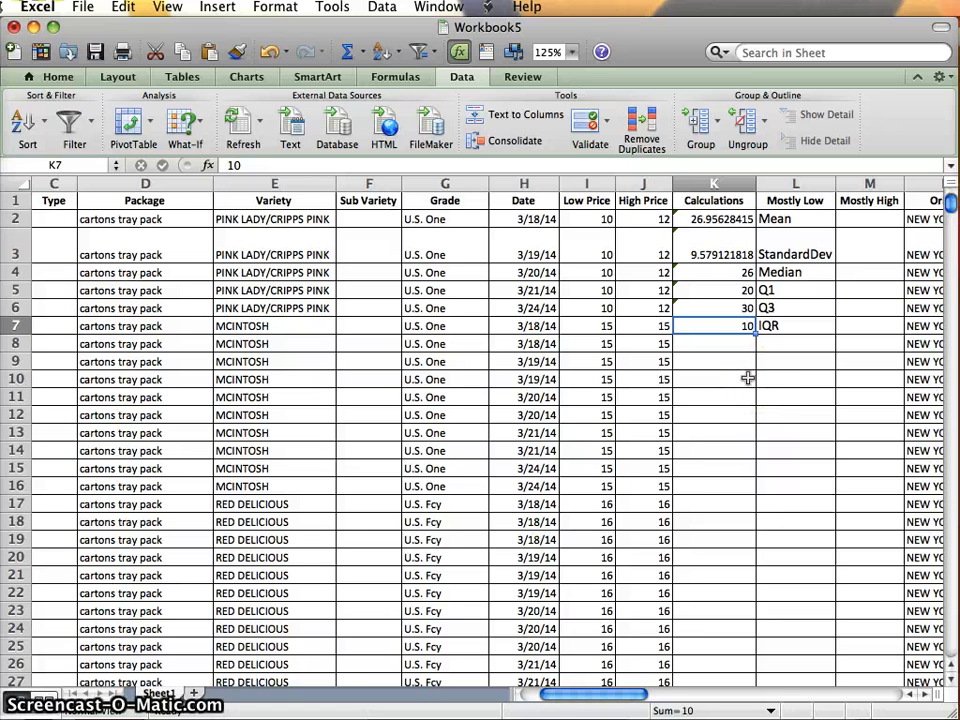
left_click(798, 344)
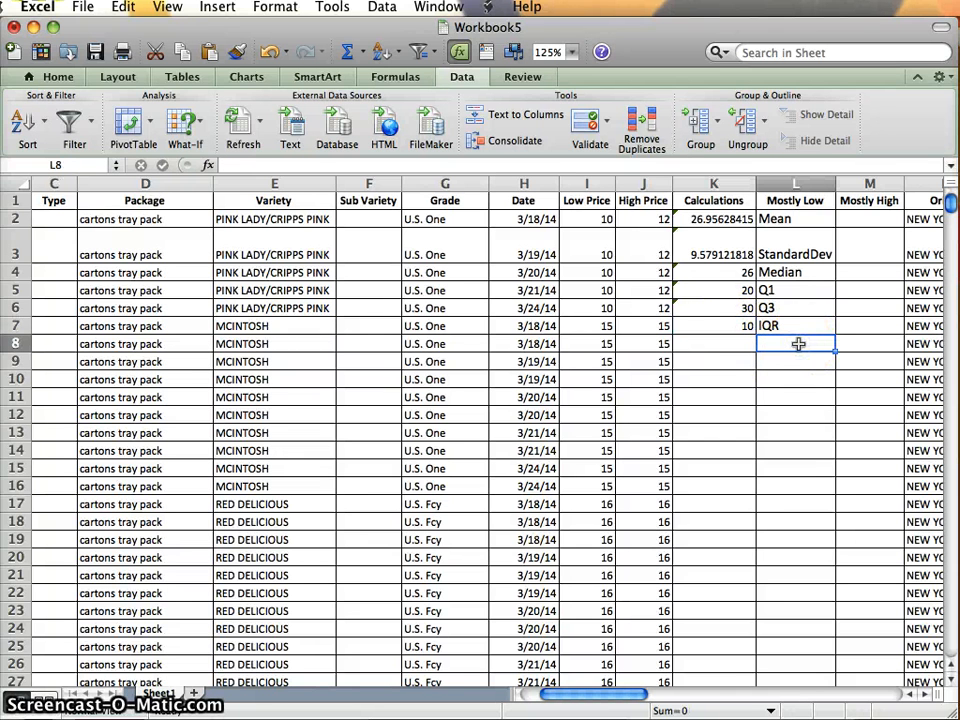
type("1.5*")
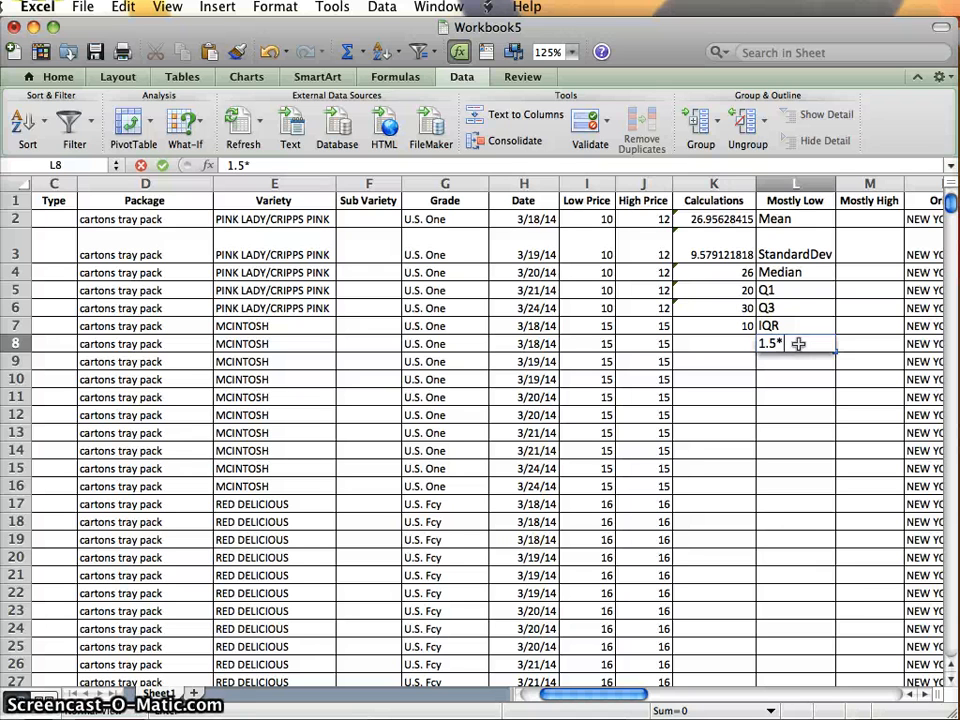
key("BackSpace")
key("BackSpace")
key("BackSpace")
key("BackSpace")
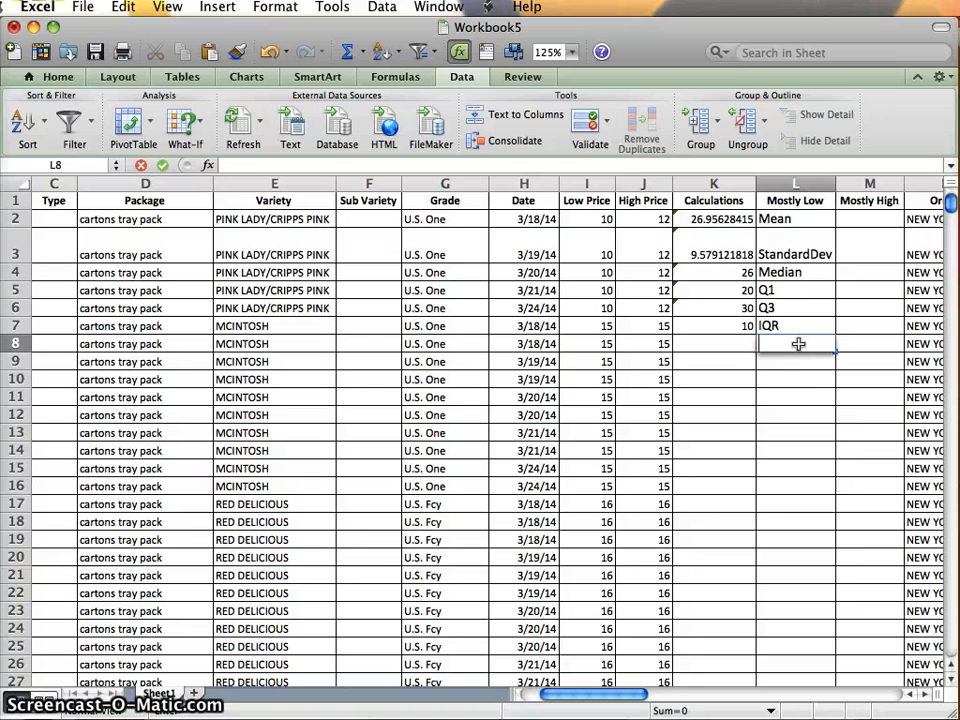
Enter the lower outlier limit label "Q1-1.5*IQR" in cell L8 and its value 5 in cell K8.
type("Q1")
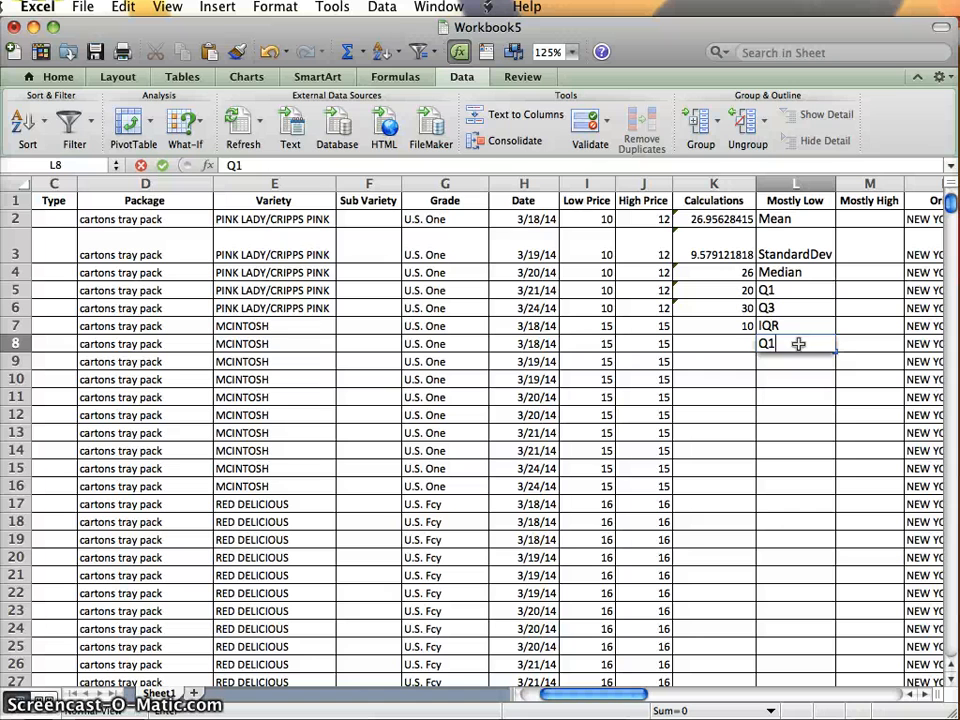
type("-1.5*")
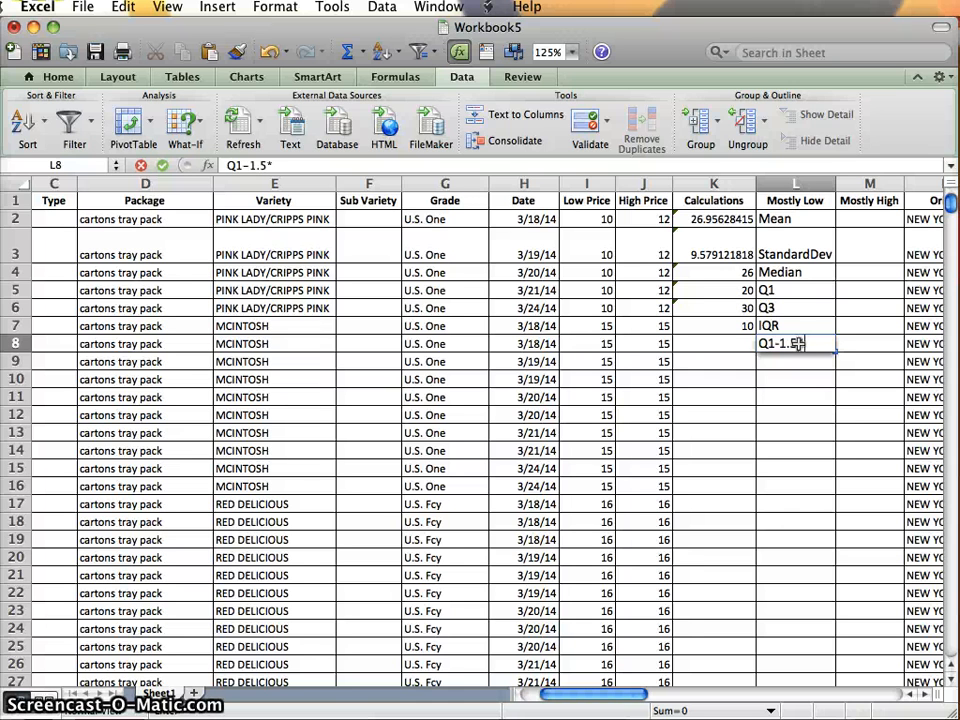
type("IQR")
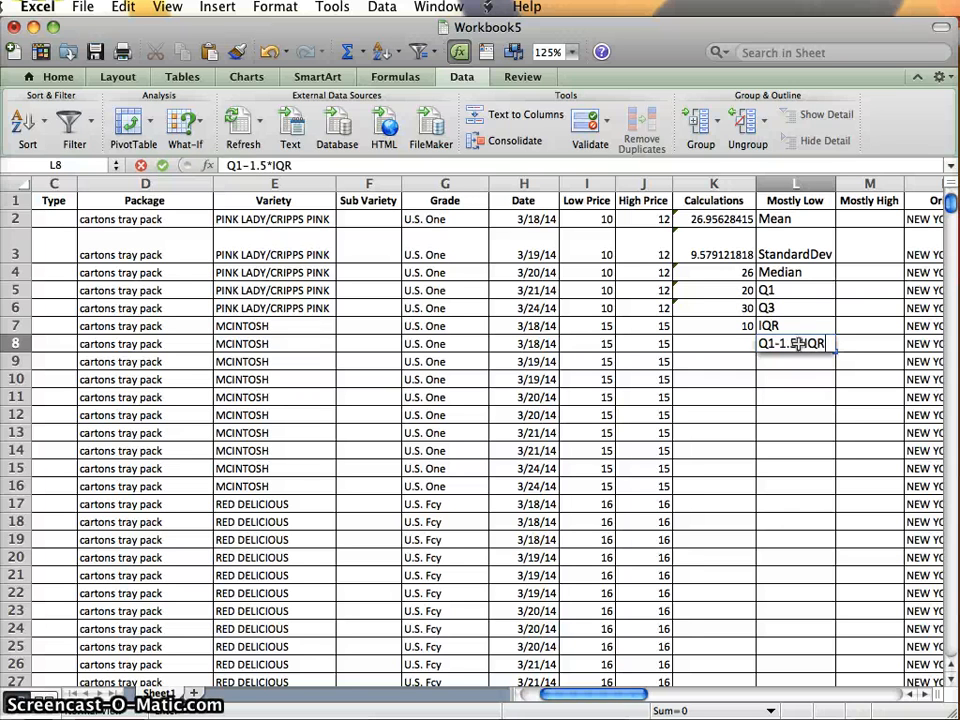
key("Left")
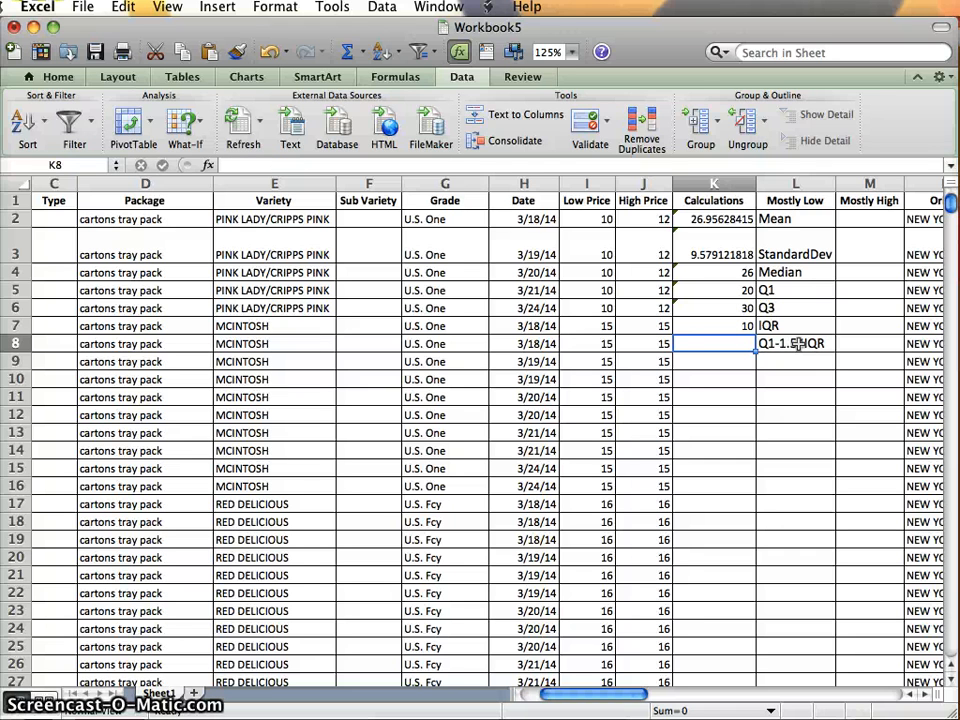
type("5")
key("Return")
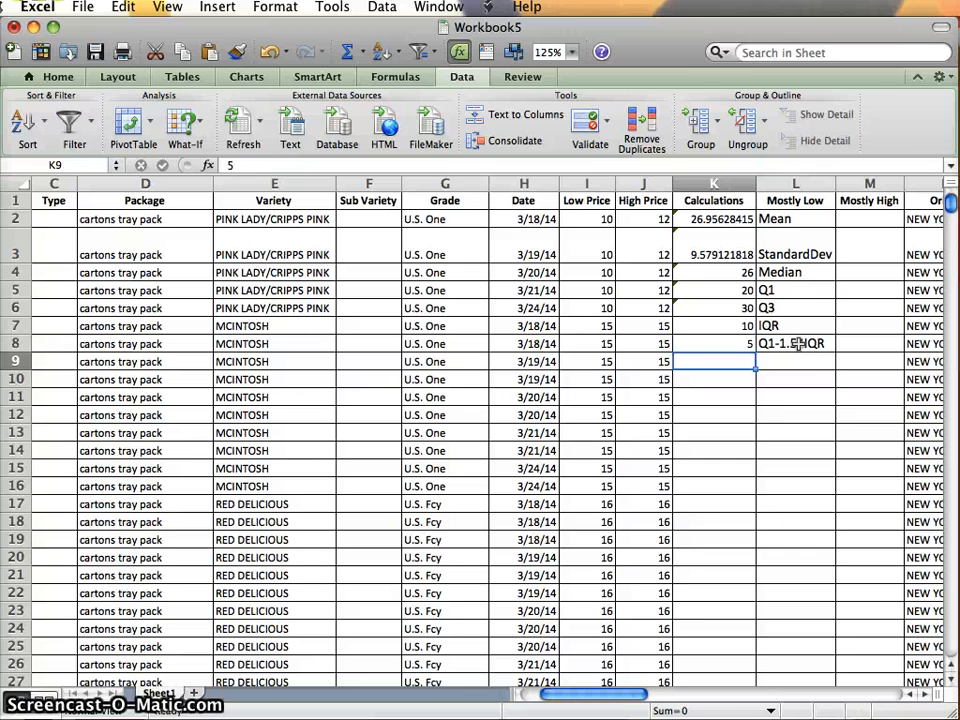
Enter the upper outlier limit label "Q3+1.5*IQR" in cell L9 and its value 45 in cell K9.
key("Right")
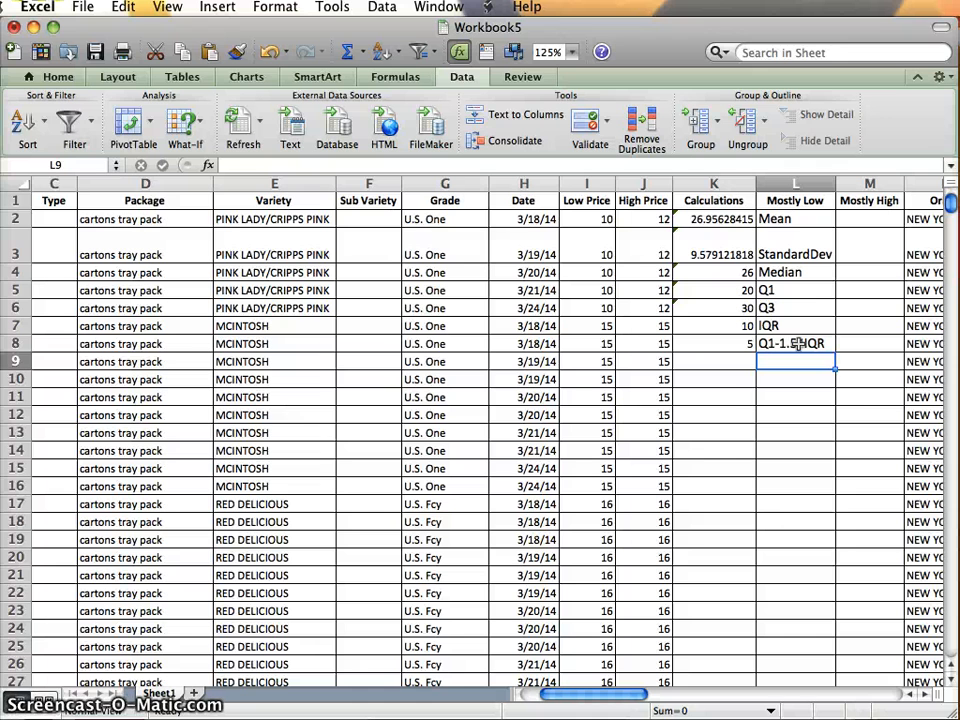
type("Q3")
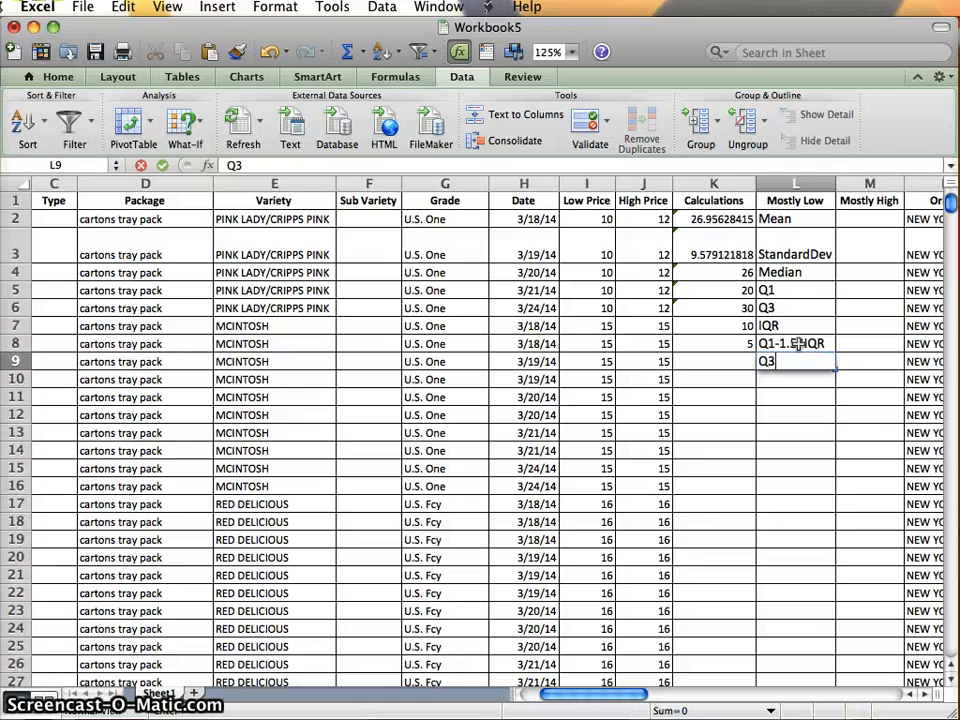
type("+1.5*")
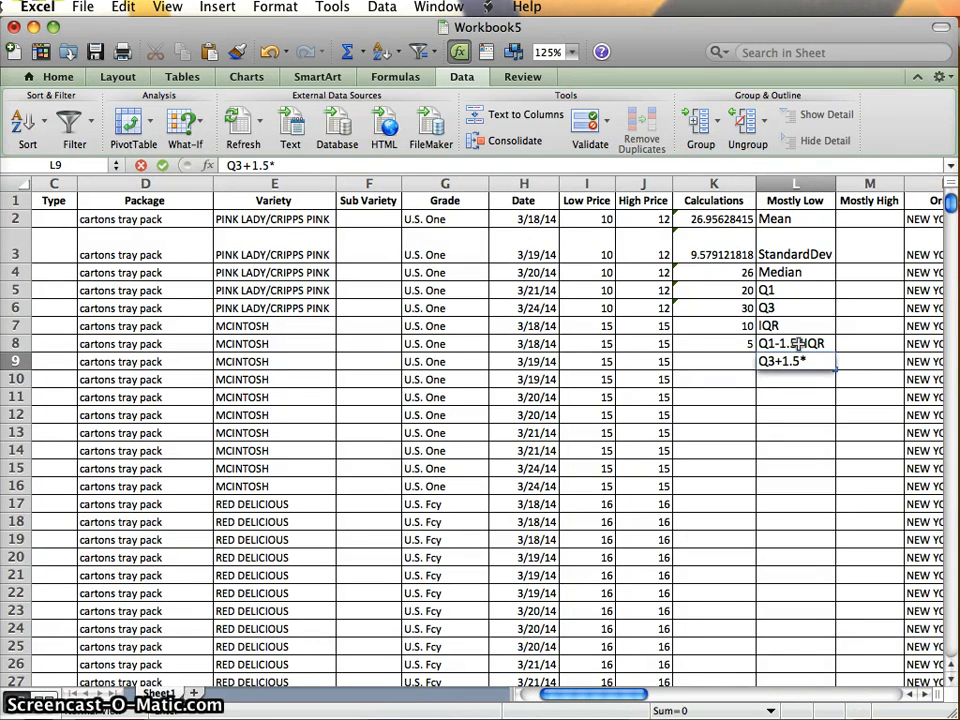
type("IQR")
key("Return")
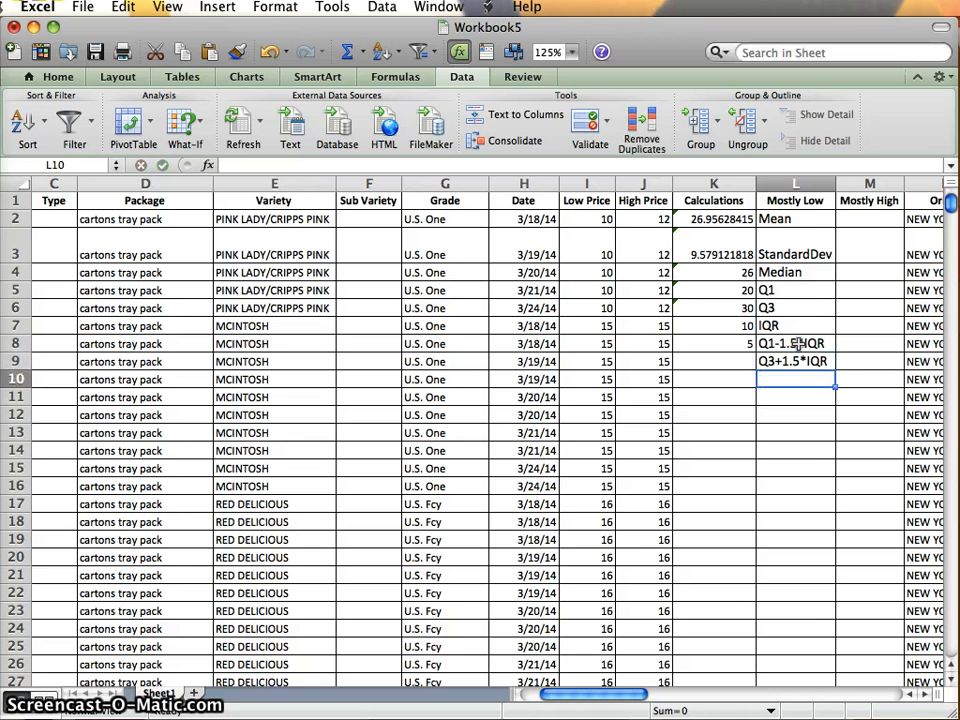
key("Up")
key("Left")
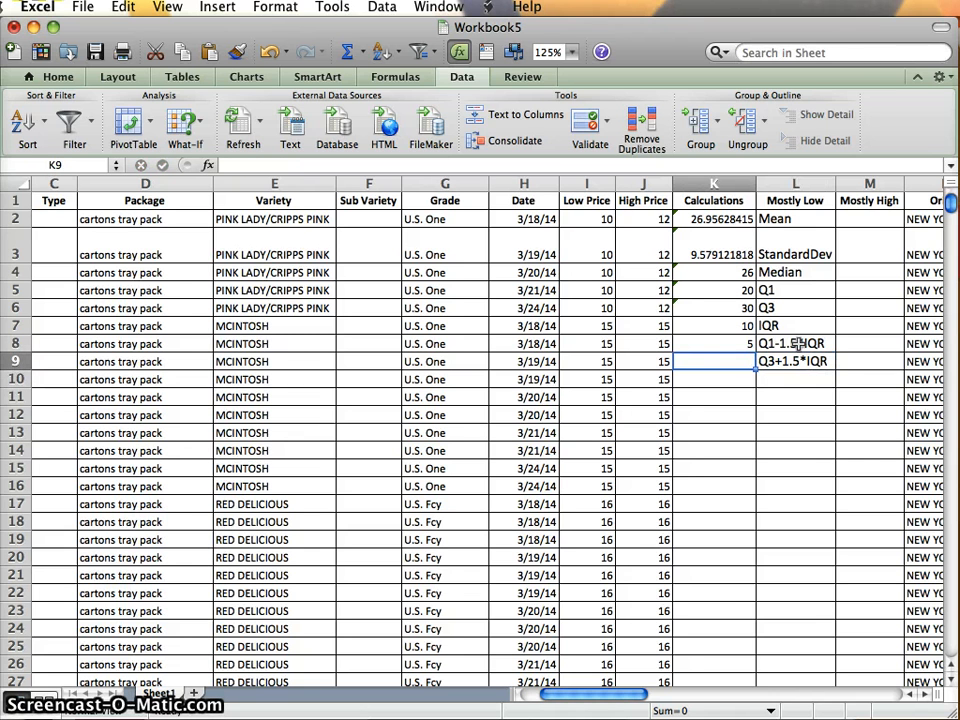
type("45")
key("Return")
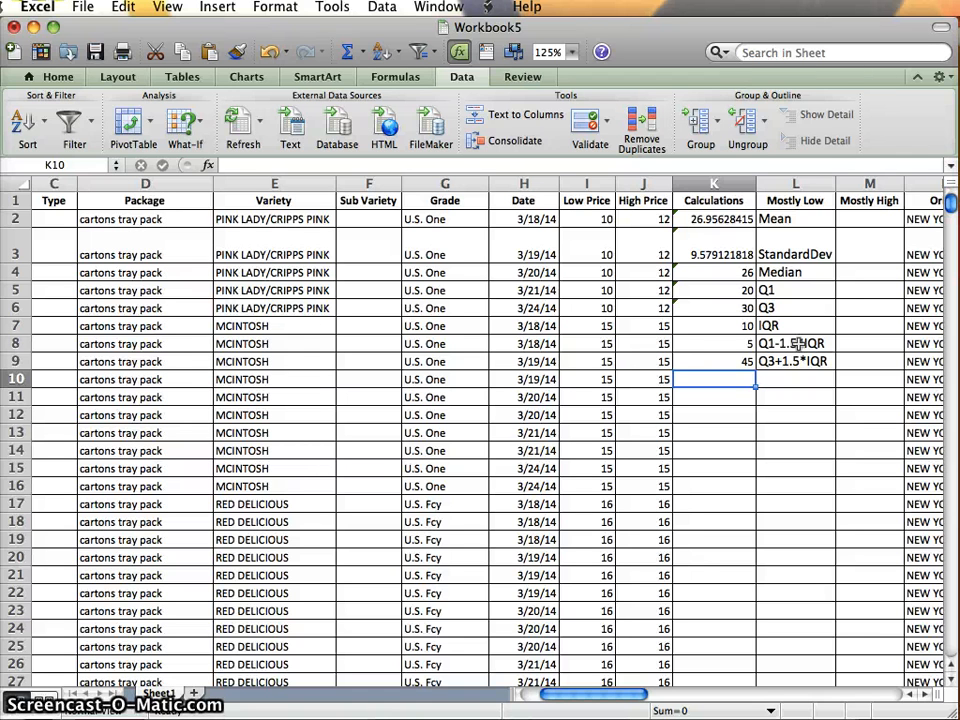
Calculate the z-score of the High Price in J11 in cell K11 with the formula =STANDARDIZE(J11,K2,K3).
key("Down")
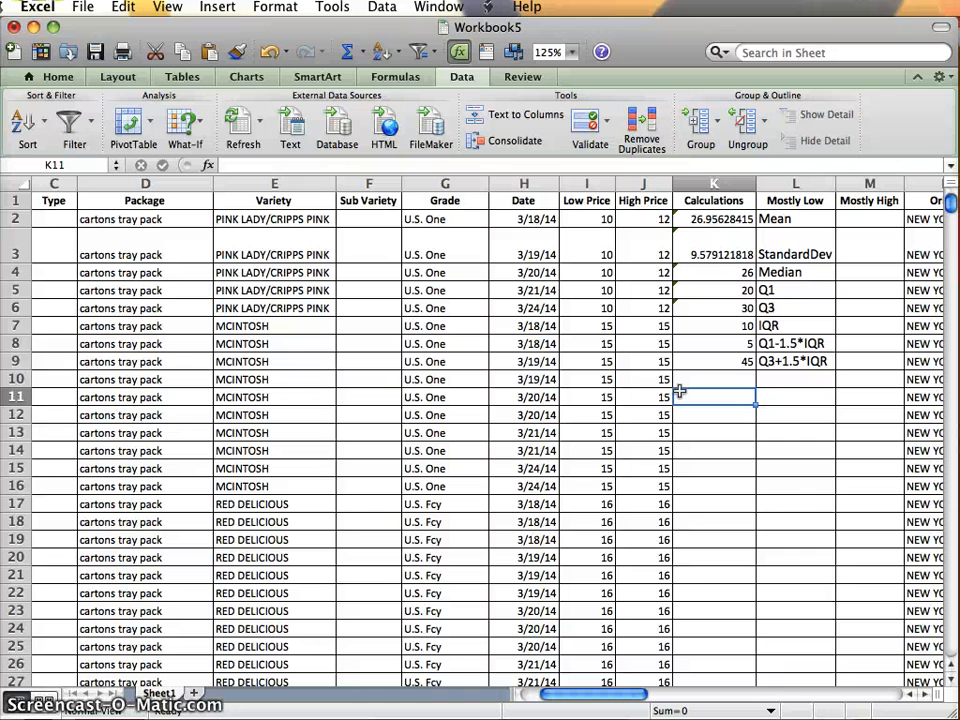
type("=STANDARDIZE")
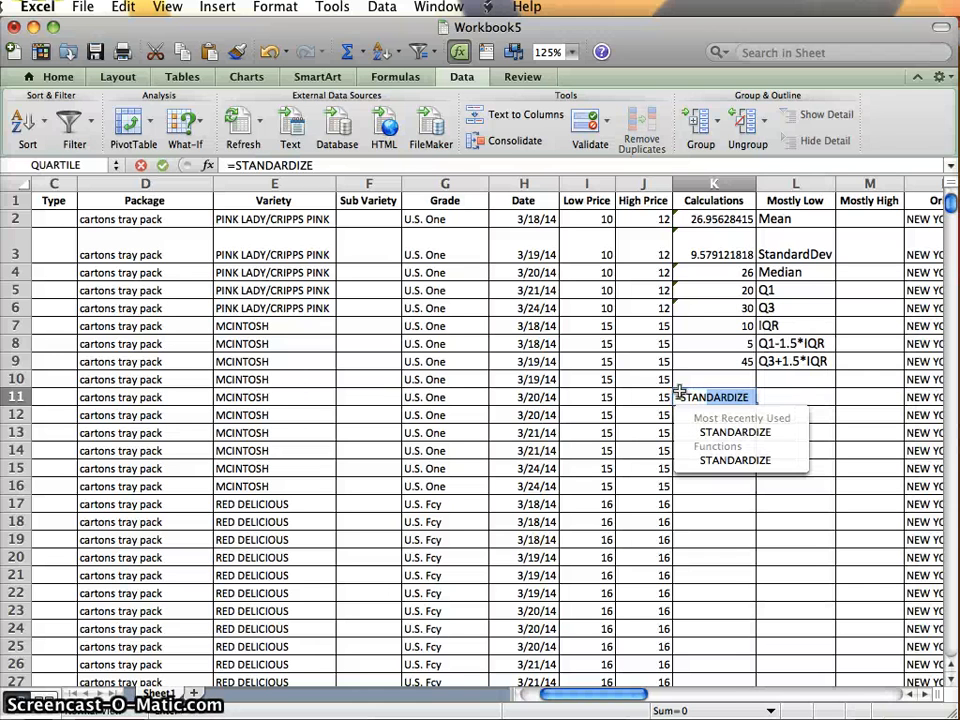
key("Down")
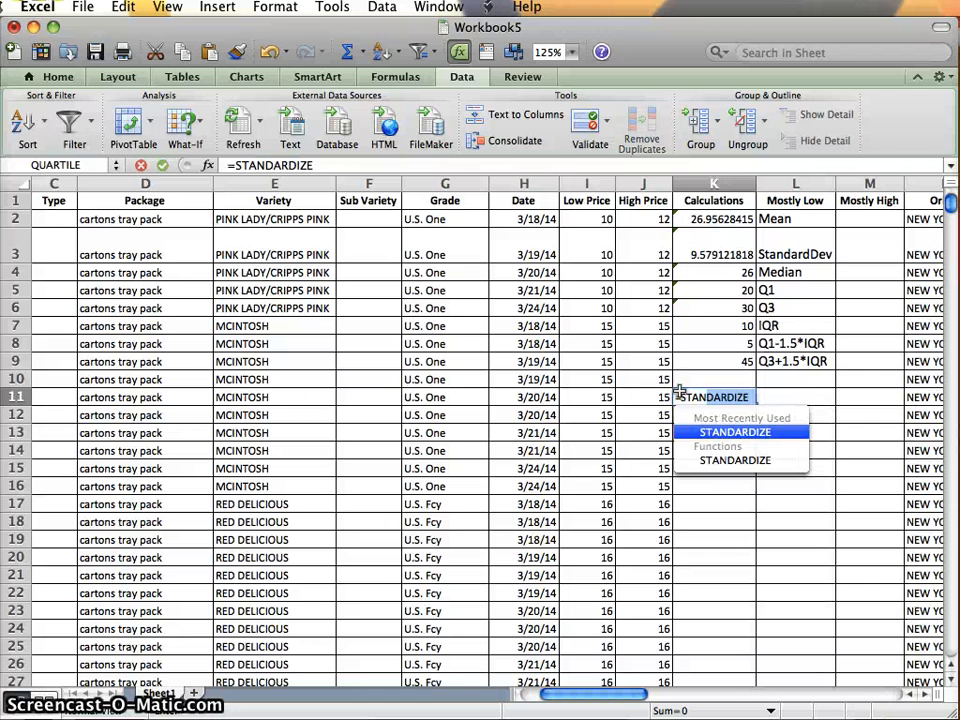
key("Tab")
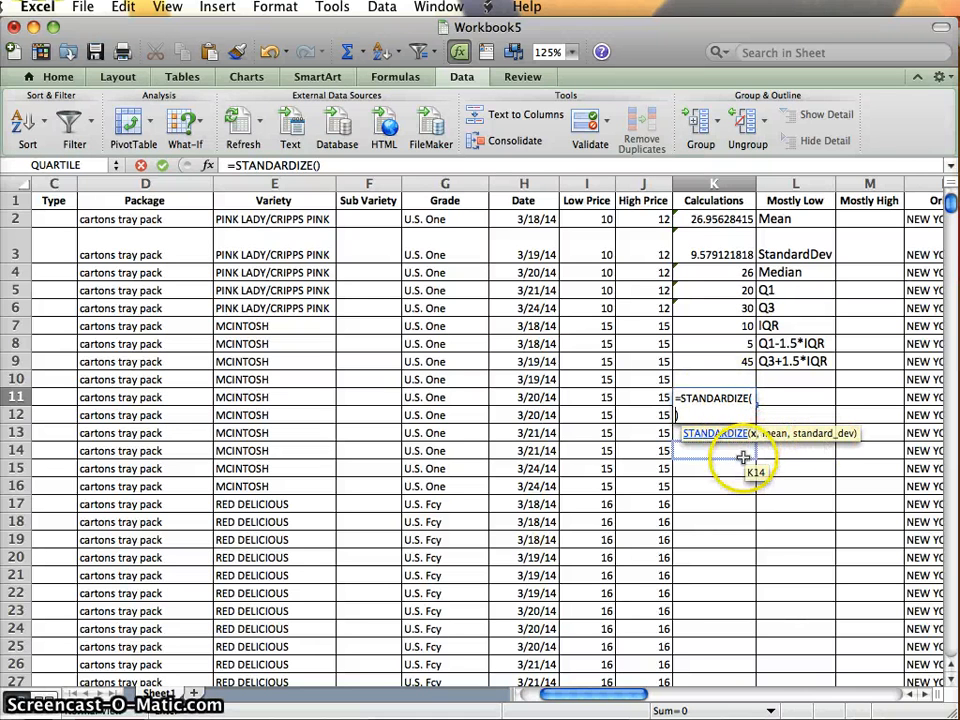
left_click(651, 396)
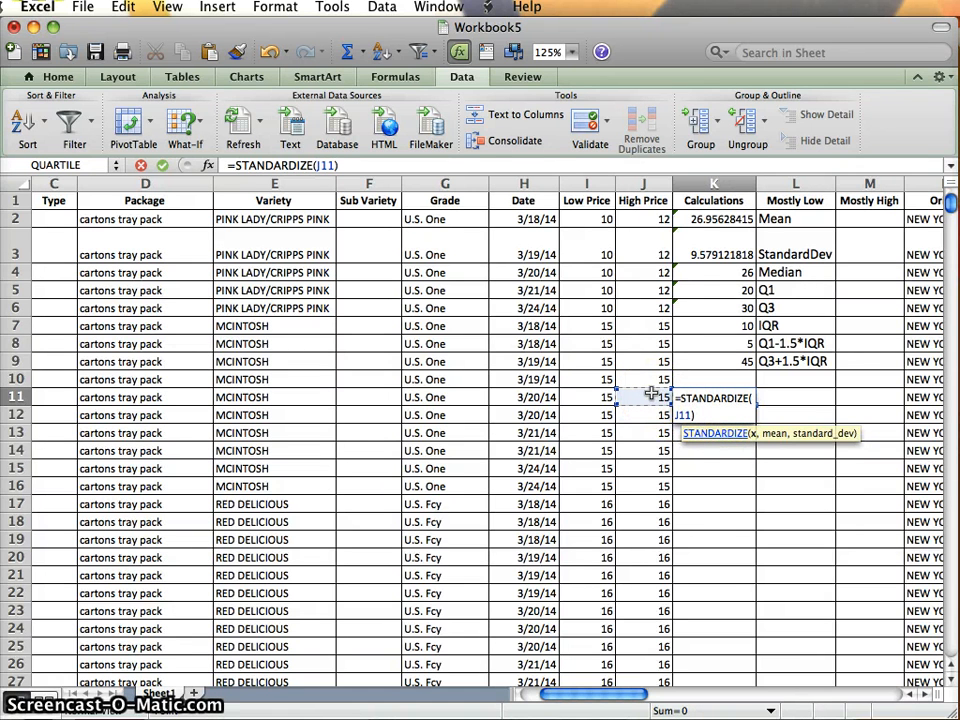
type(",")
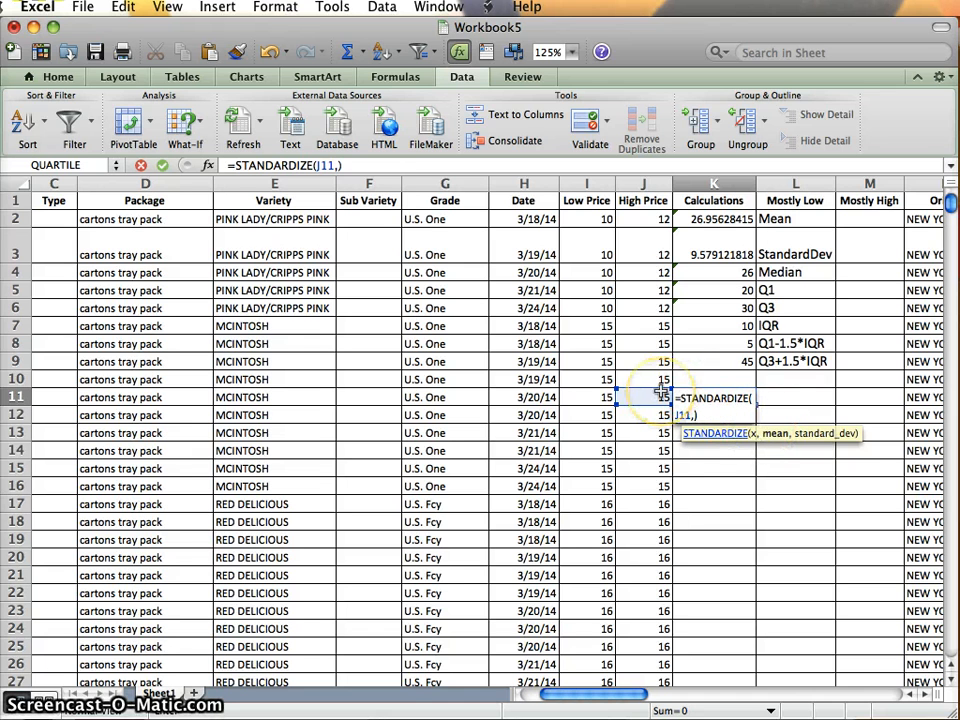
left_click(717, 220)
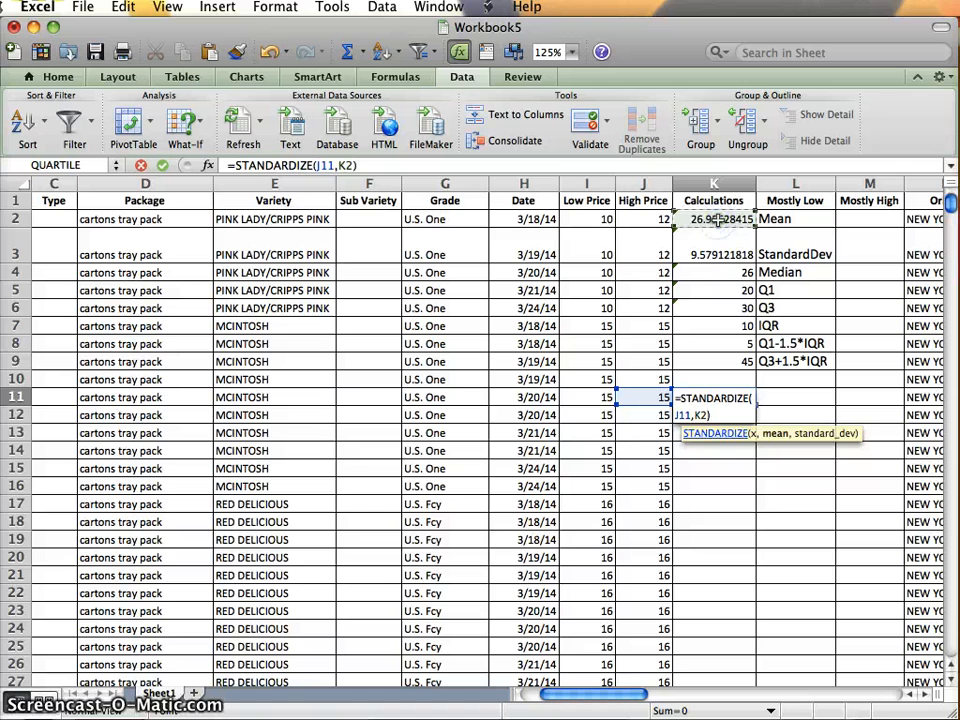
type(",")
left_click(716, 248)
type(")")
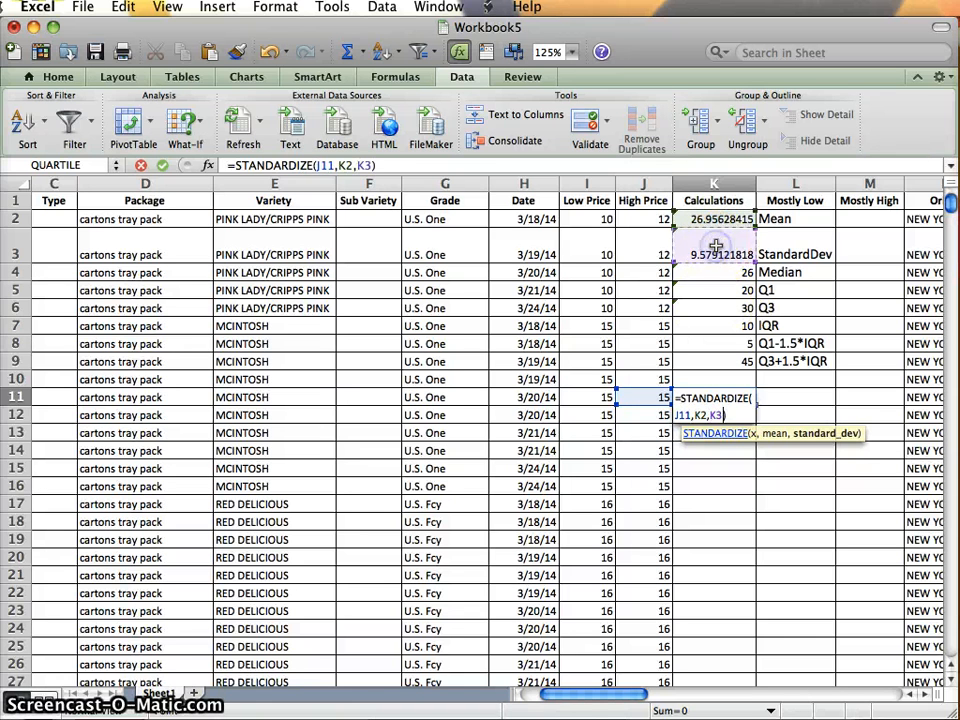
key("Return")
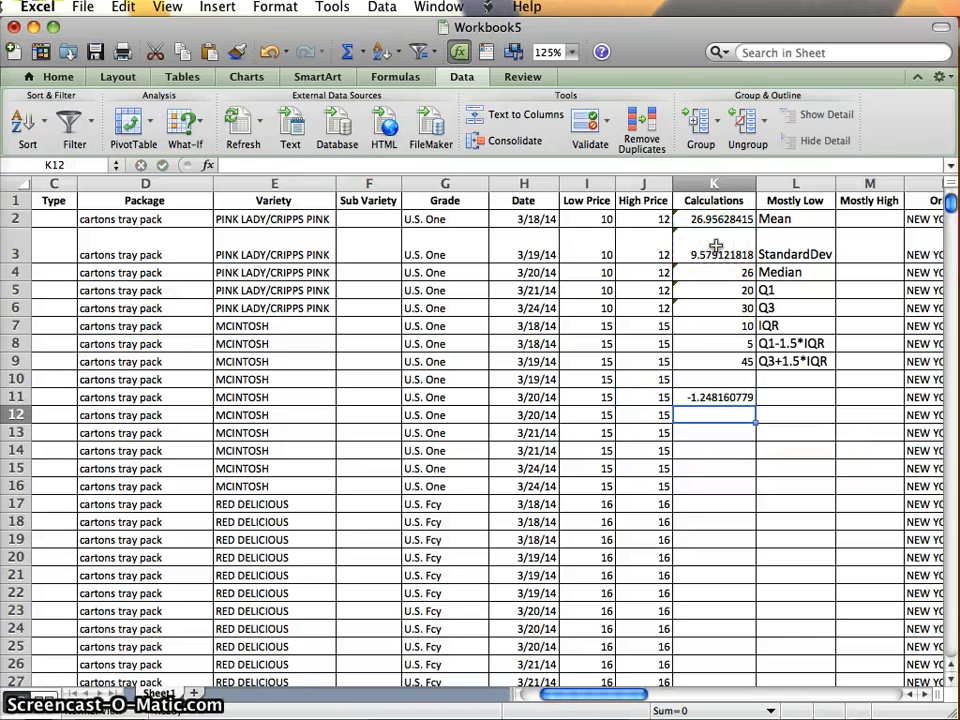